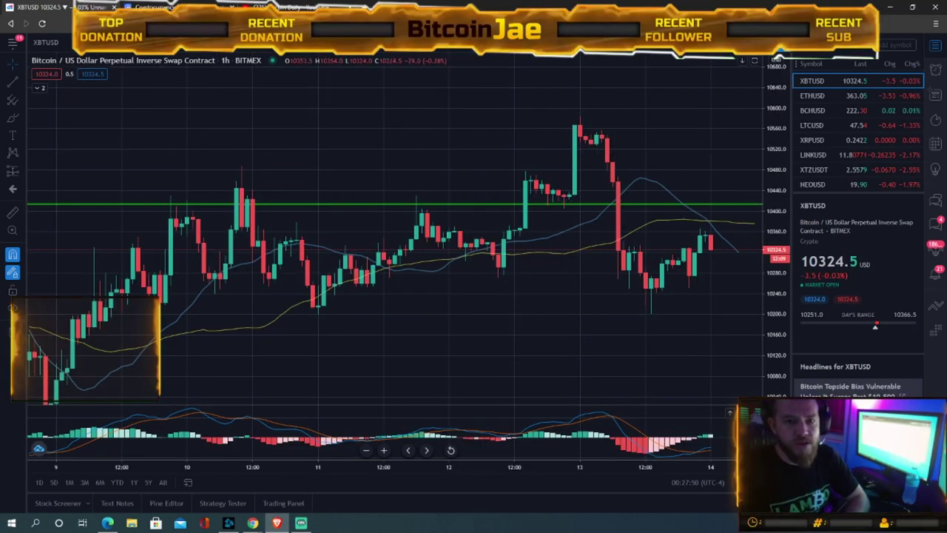
Switch the XBTUSD chart to the daily interval and frame the July–September candles with the full Fibonacci retracement.
{"action": "left_click", "coordinate": [85, 42]}
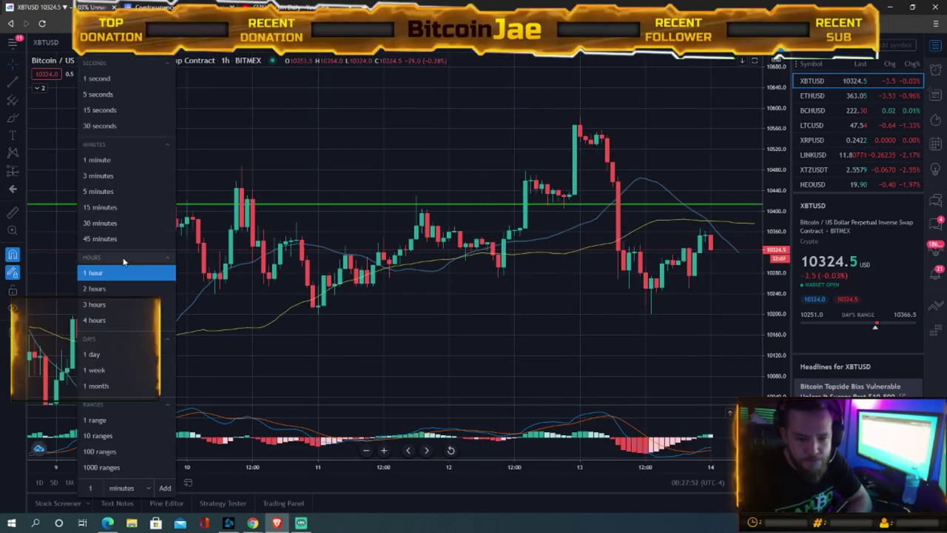
{"action": "left_click", "coordinate": [95, 354]}
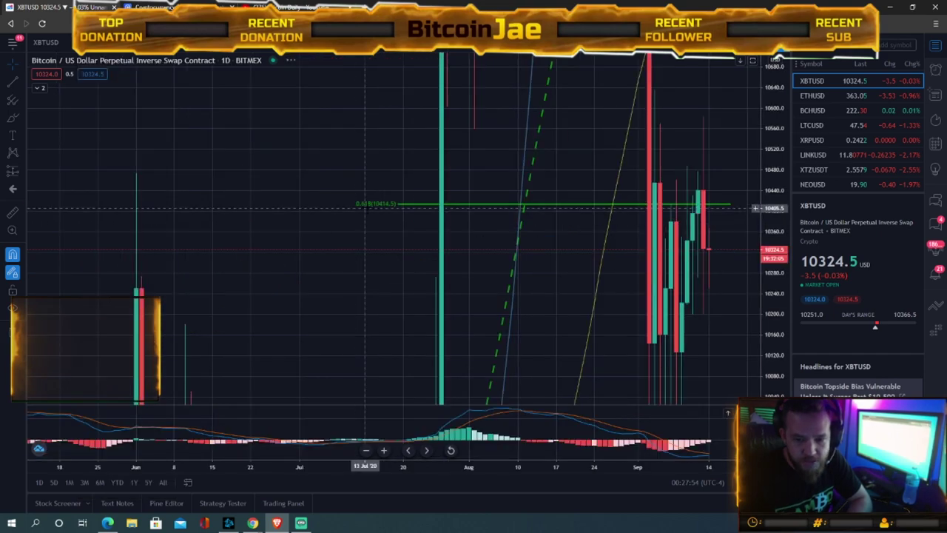
{"action": "left_click_drag", "start_coordinate": [649, 358], "coordinate": [535, 402]}
{"action": "left_click_drag", "start_coordinate": [781, 251], "coordinate": [778, 298]}
{"action": "left_click_drag", "start_coordinate": [694, 274], "coordinate": [722, 320]}
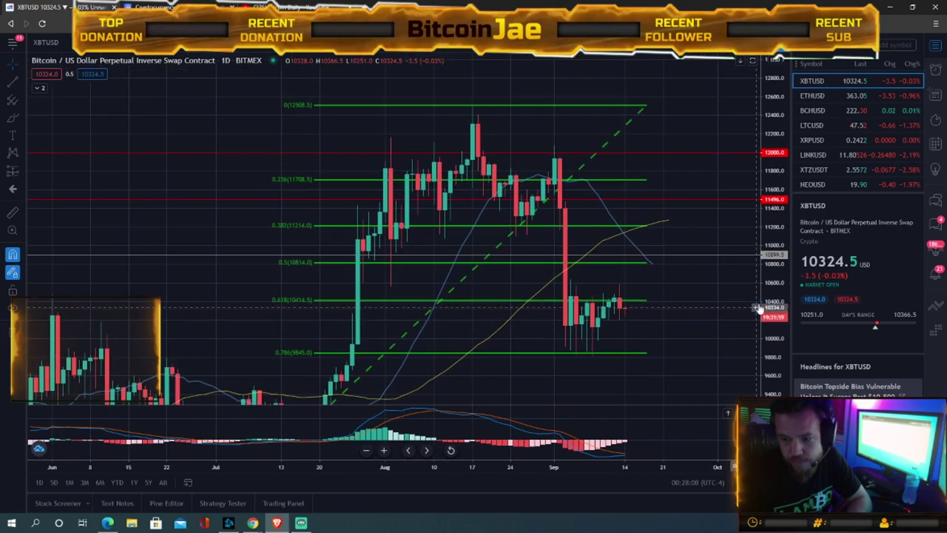
{"action": "left_click_drag", "start_coordinate": [774, 283], "coordinate": [774, 268]}
{"action": "left_click_drag", "start_coordinate": [714, 314], "coordinate": [705, 295]}
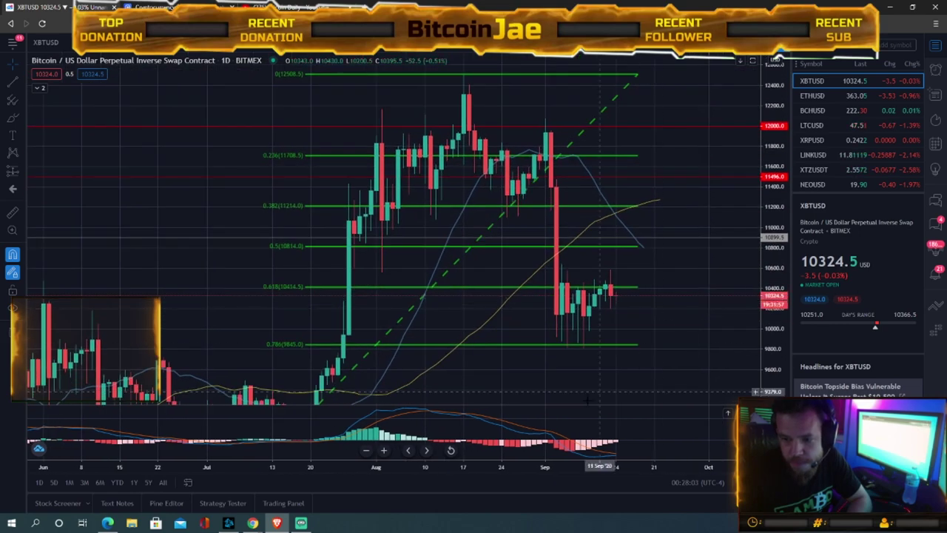
{"action": "left_click_drag", "start_coordinate": [546, 469], "coordinate": [517, 469]}
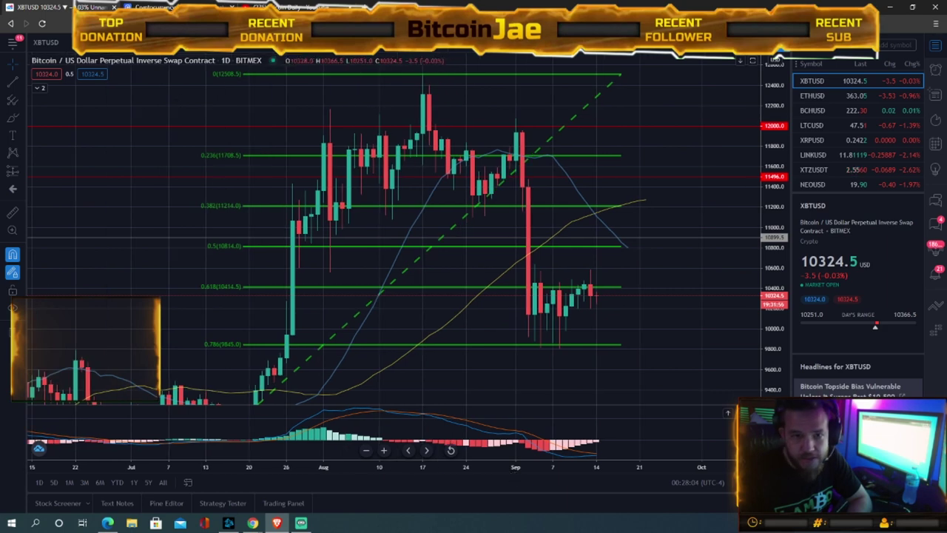
Switch the XBTUSD chart to the monthly interval and frame the candles from 2018 through 2020.
{"action": "left_click", "coordinate": [88, 43]}
{"action": "left_click", "coordinate": [102, 386]}
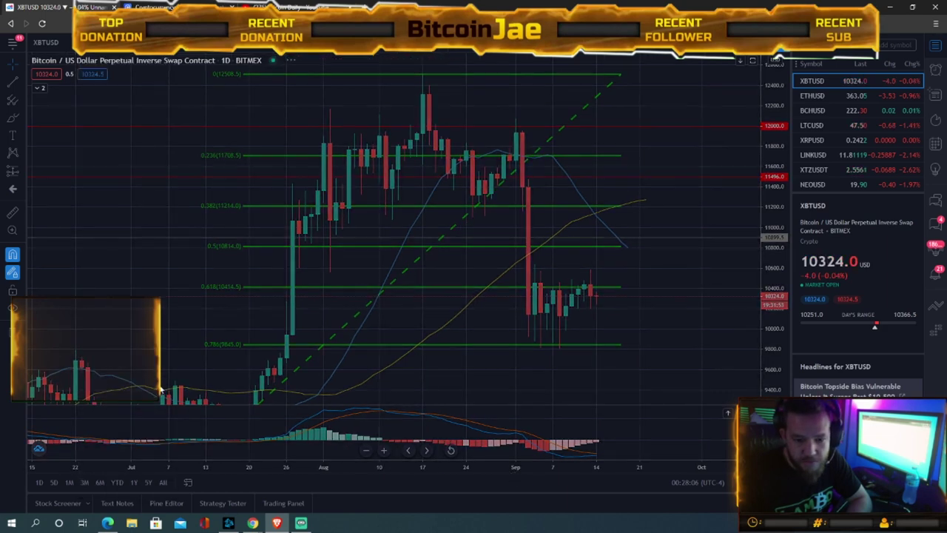
{"action": "left_click_drag", "start_coordinate": [778, 192], "coordinate": [778, 406]}
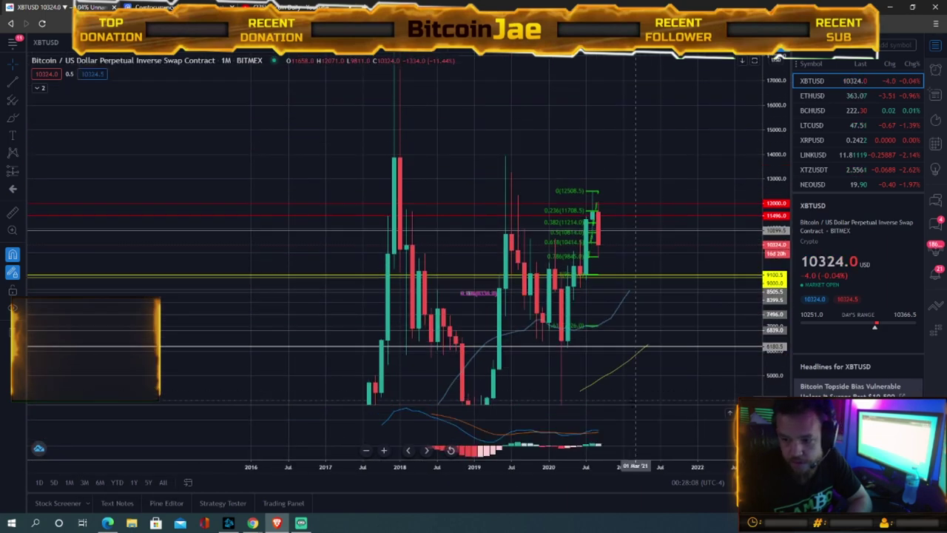
{"action": "scroll", "coordinate": [465, 385], "scroll_direction": "up", "scroll_amount": 5}
{"action": "left_click_drag", "start_coordinate": [464, 386], "coordinate": [765, 333]}
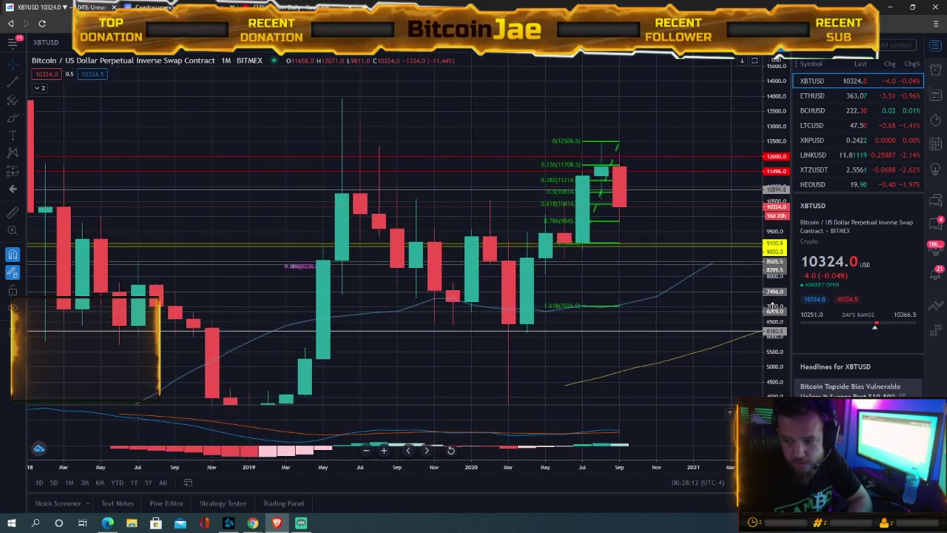
{"action": "left_click_drag", "start_coordinate": [324, 467], "coordinate": [458, 460]}
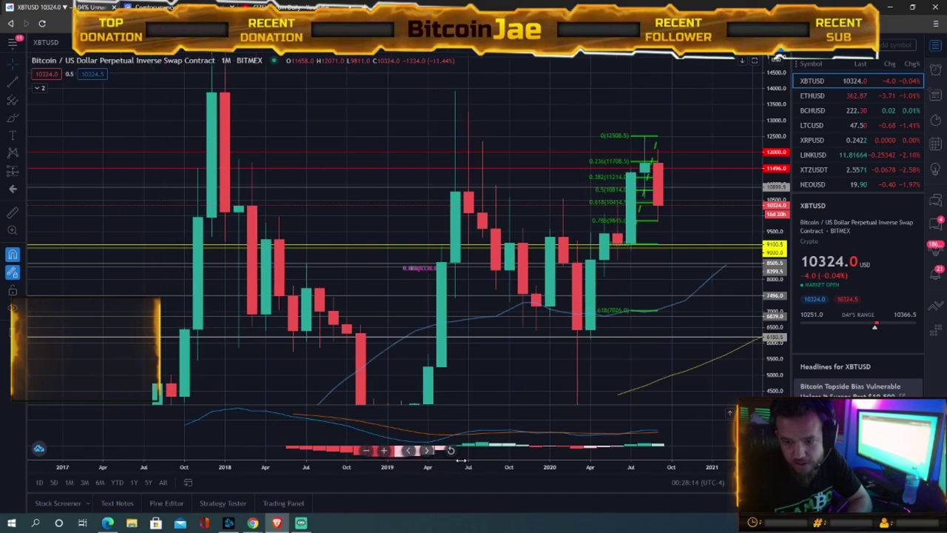
Examine the monthly candles from the 2017 peak to September 2020 against the moving averages and horizontal price levels.
{"action": "left_click_drag", "start_coordinate": [786, 204], "coordinate": [777, 263]}
{"action": "left_click_drag", "start_coordinate": [533, 348], "coordinate": [491, 358]}
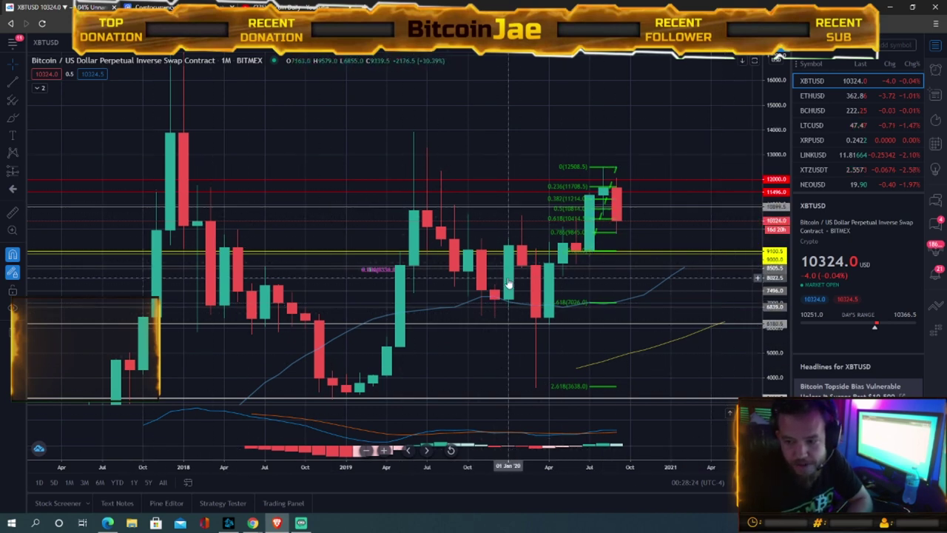
{"action": "left_click_drag", "start_coordinate": [545, 466], "coordinate": [390, 466]}
{"action": "left_click_drag", "start_coordinate": [418, 355], "coordinate": [524, 374]}
{"action": "left_click_drag", "start_coordinate": [772, 332], "coordinate": [762, 362]}
{"action": "left_click_drag", "start_coordinate": [535, 465], "coordinate": [436, 465]}
{"action": "left_click_drag", "start_coordinate": [368, 468], "coordinate": [546, 466]}
{"action": "left_click_drag", "start_coordinate": [507, 340], "coordinate": [392, 338]}
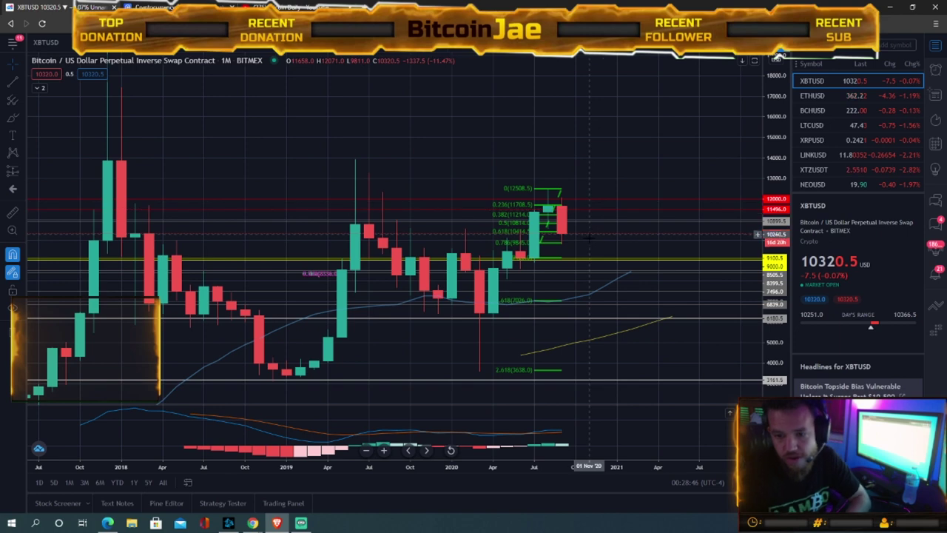
{"action": "left_click_drag", "start_coordinate": [769, 337], "coordinate": [772, 312]}
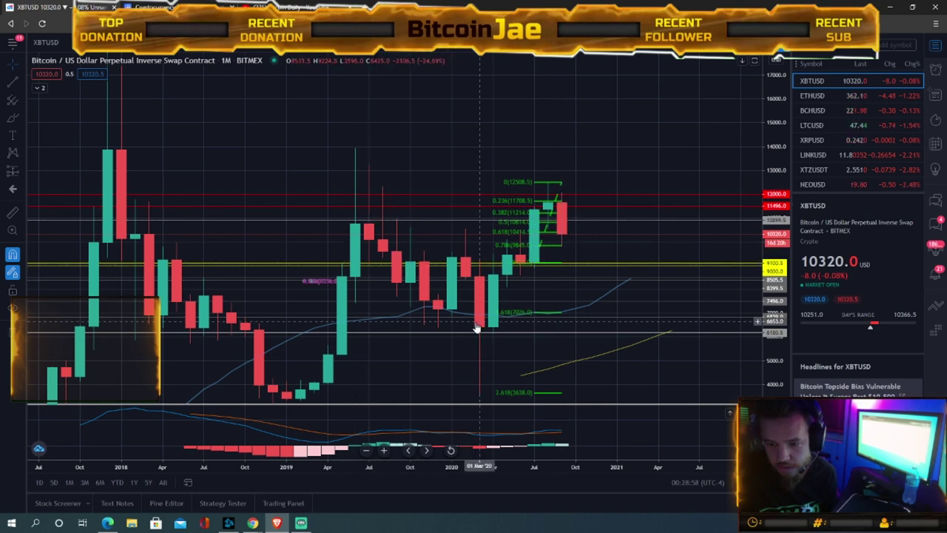
{"action": "left_click_drag", "start_coordinate": [405, 366], "coordinate": [419, 286]}
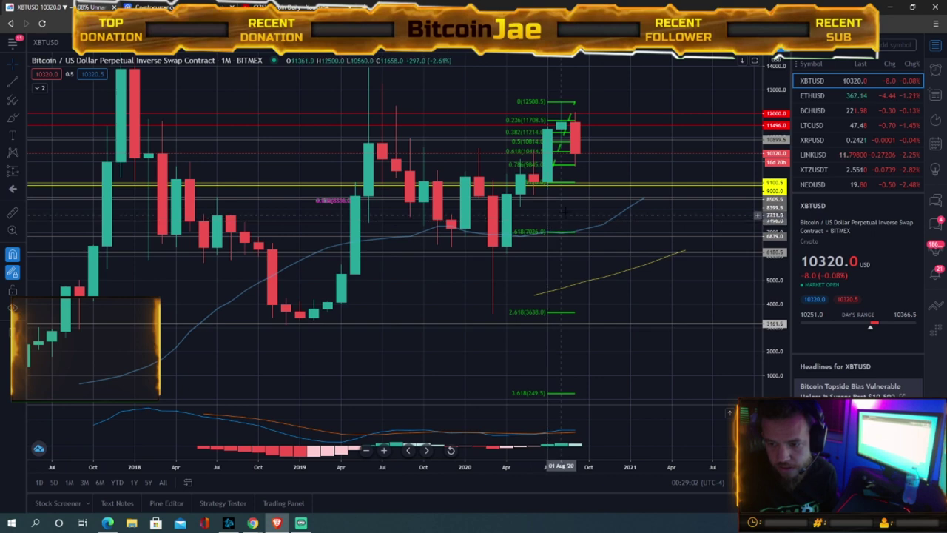
Draw a rising trend line from the February 2019 low at 3330 past the March 2020 candle body to about 10157.
{"action": "left_click", "coordinate": [13, 82]}
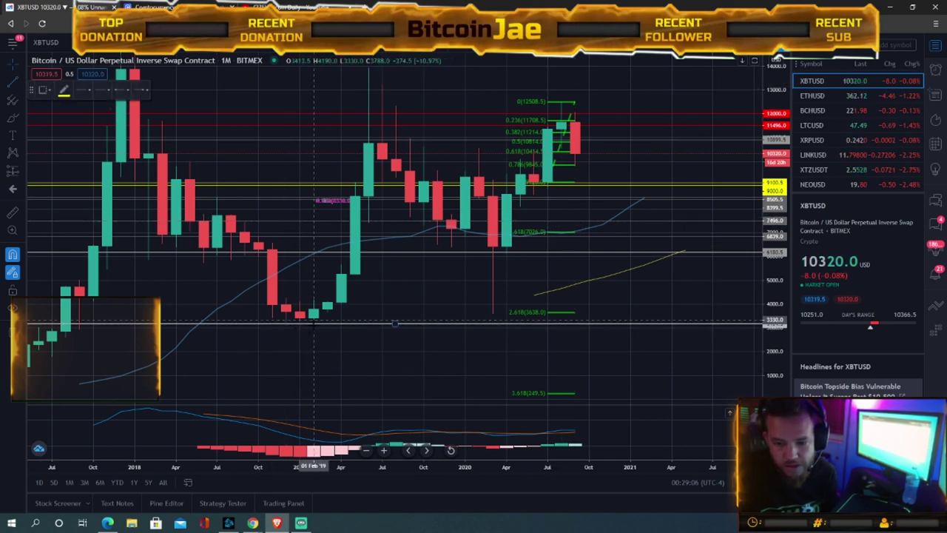
{"action": "mouse_move", "coordinate": [314, 319]}
{"action": "left_mouse_down"}
{"action": "mouse_move", "coordinate": [518, 253]}
{"action": "mouse_move", "coordinate": [752, 133]}
{"action": "mouse_move", "coordinate": [753, 157]}
{"action": "left_mouse_up"}
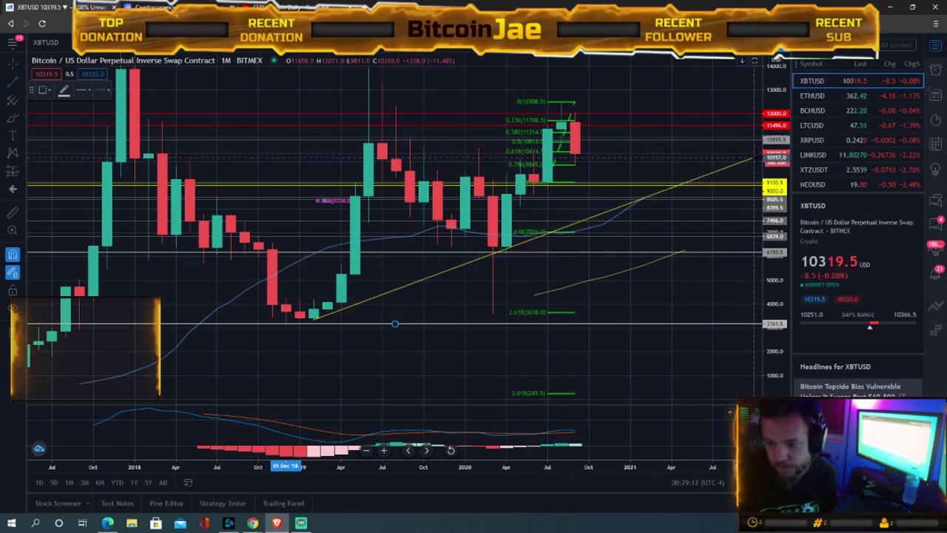
{"action": "left_click", "coordinate": [753, 157]}
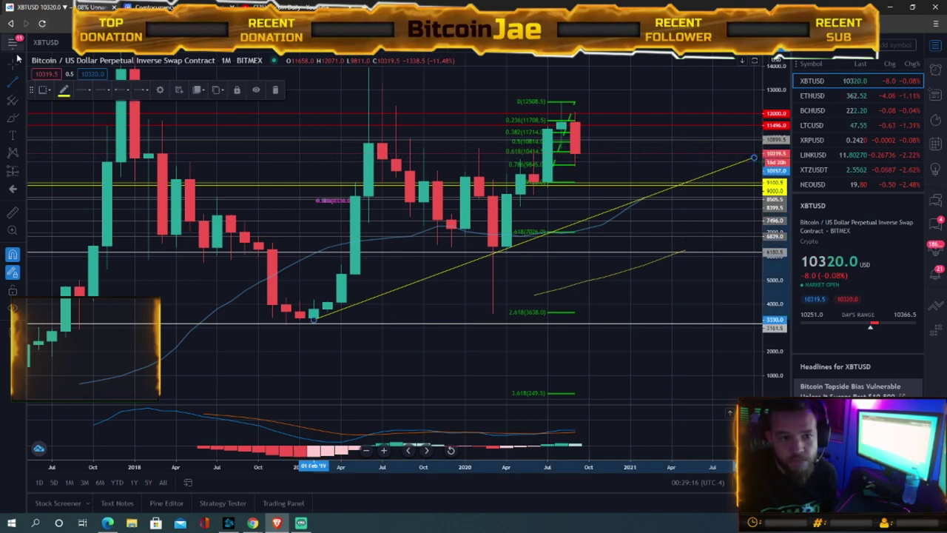
Examine how the new monthly trend line relates to the March 2020 candle, the blue moving average and the yellow price levels.
{"action": "left_click_drag", "start_coordinate": [434, 369], "coordinate": [326, 370]}
{"action": "left_click_drag", "start_coordinate": [771, 301], "coordinate": [771, 236]}
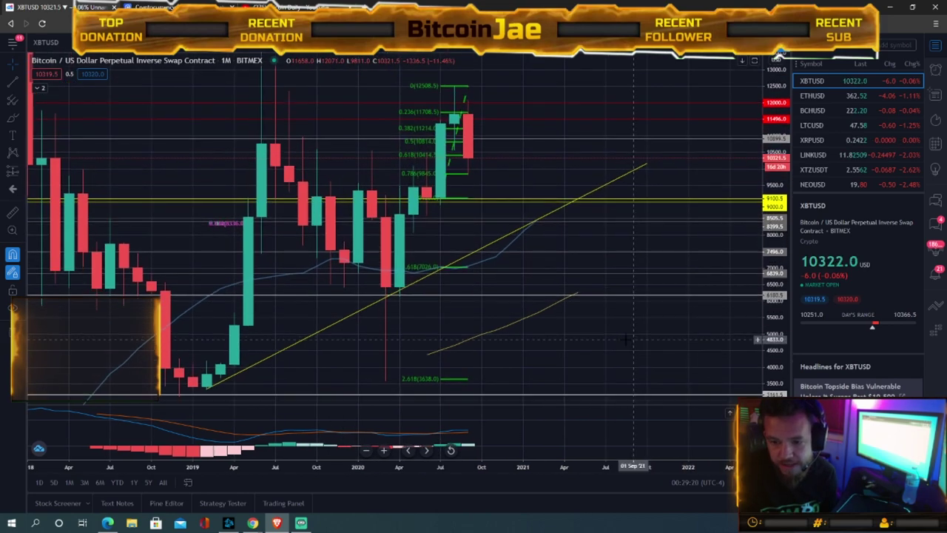
{"action": "left_click_drag", "start_coordinate": [629, 341], "coordinate": [648, 338]}
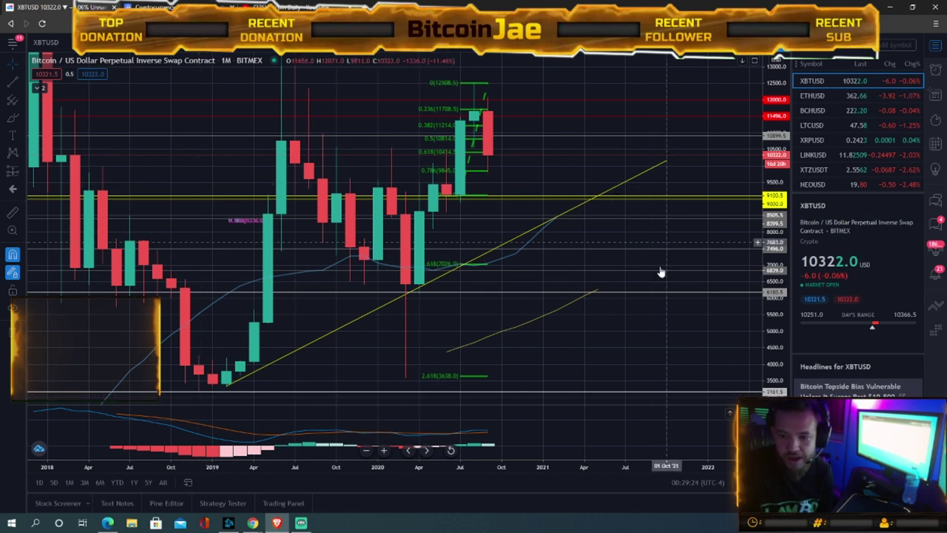
{"action": "left_click_drag", "start_coordinate": [639, 331], "coordinate": [643, 363]}
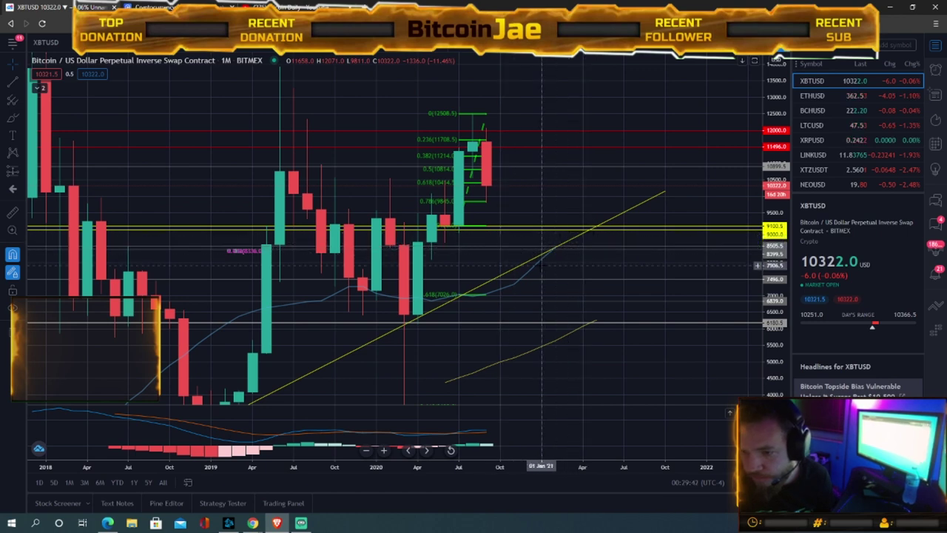
{"action": "left_click_drag", "start_coordinate": [777, 333], "coordinate": [774, 302]}
{"action": "left_click_drag", "start_coordinate": [628, 293], "coordinate": [626, 226]}
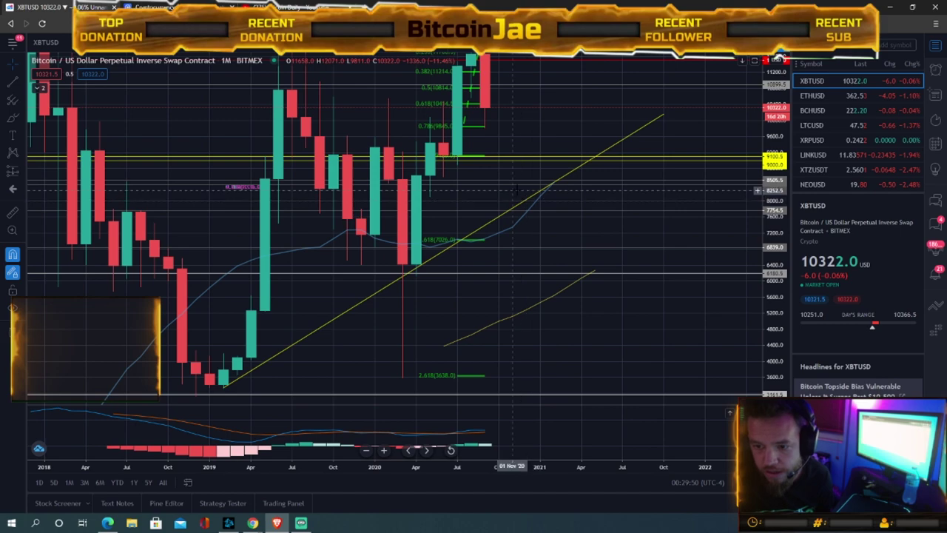
{"action": "left_click_drag", "start_coordinate": [521, 236], "coordinate": [525, 215]}
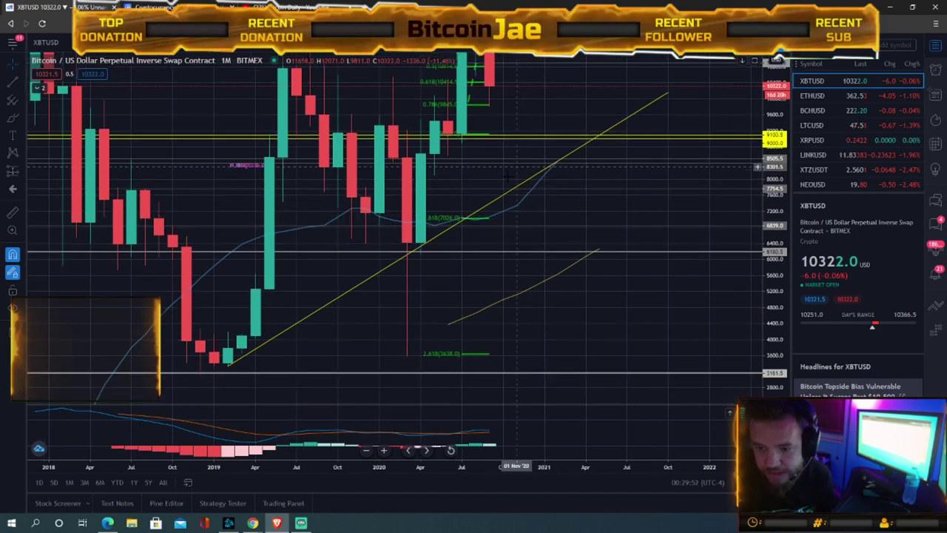
{"action": "left_click_drag", "start_coordinate": [480, 179], "coordinate": [453, 247]}
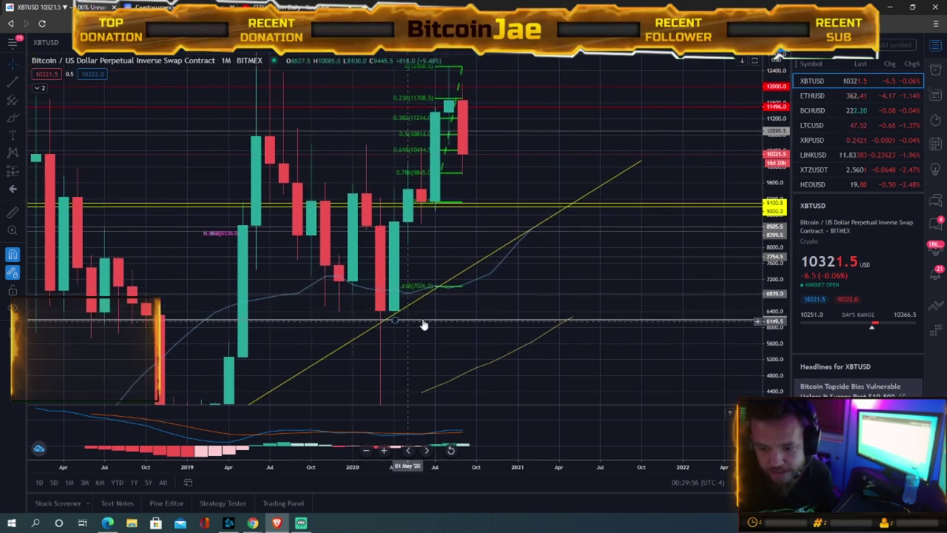
{"action": "left_click_drag", "start_coordinate": [421, 383], "coordinate": [438, 343]}
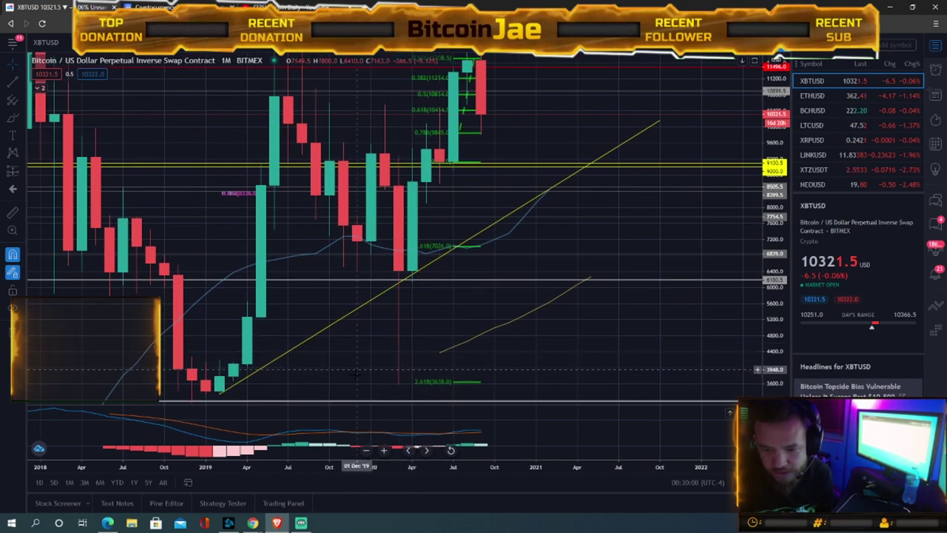
{"action": "left_click_drag", "start_coordinate": [430, 336], "coordinate": [409, 387]}
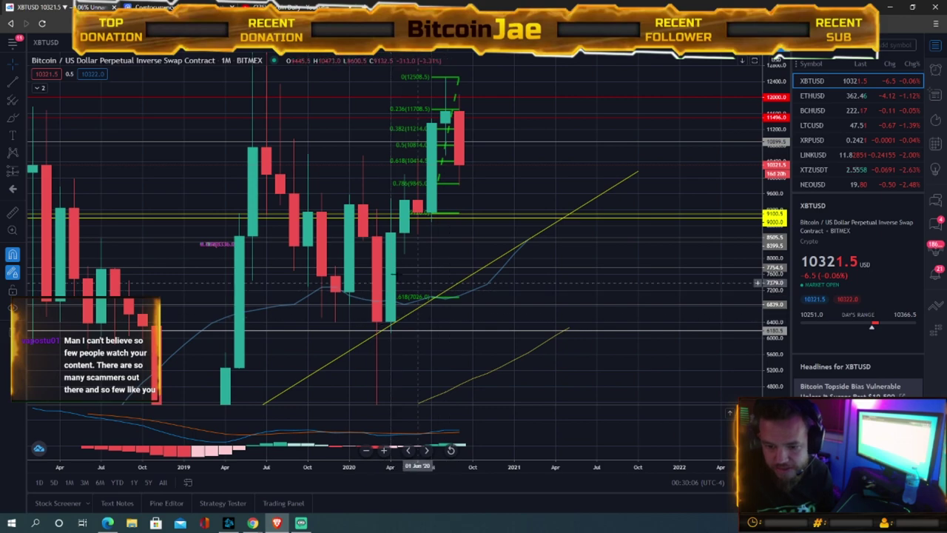
{"action": "left_click_drag", "start_coordinate": [508, 298], "coordinate": [484, 330]}
{"action": "left_click_drag", "start_coordinate": [544, 467], "coordinate": [466, 467]}
{"action": "left_click_drag", "start_coordinate": [458, 338], "coordinate": [676, 325]}
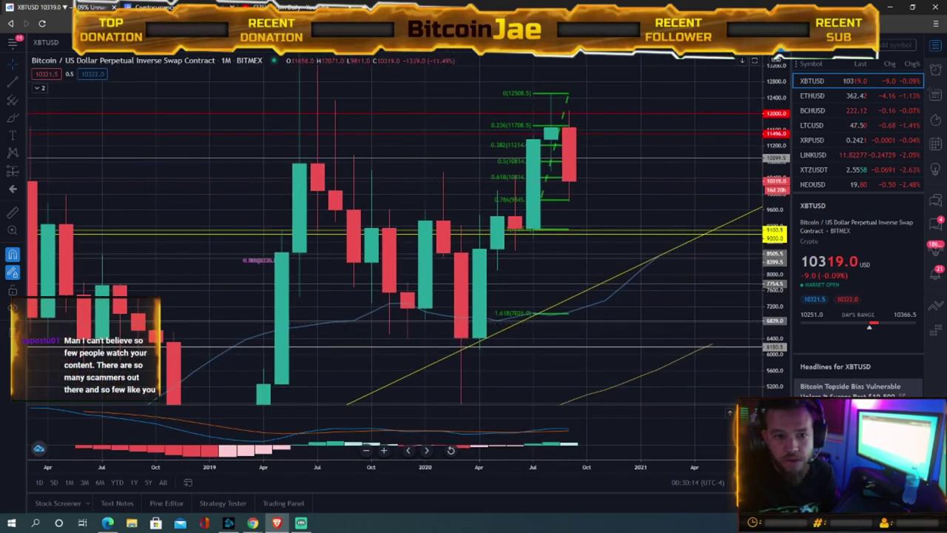
Switch the XBTUSD chart to the weekly interval and frame the 2020 candles with the Fibonacci retracement.
{"action": "left_click", "coordinate": [86, 42]}
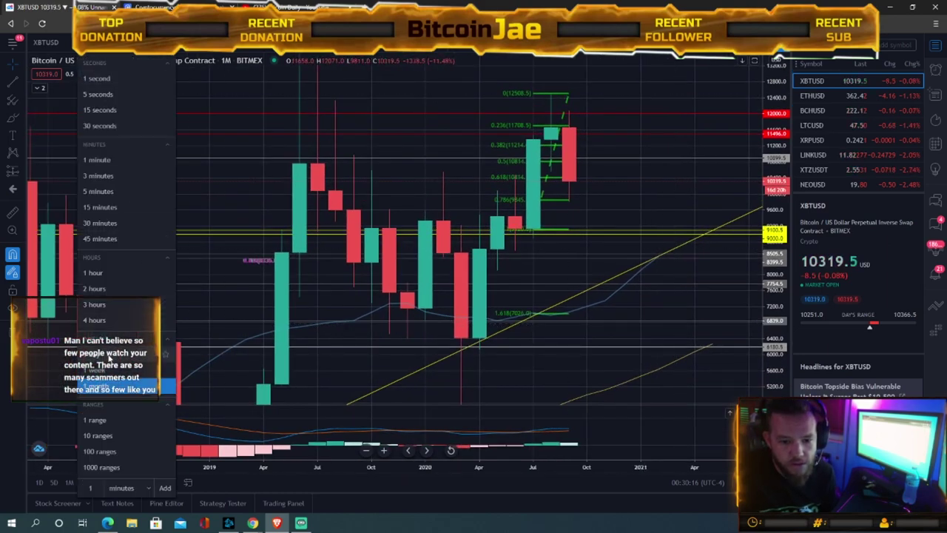
{"action": "left_click", "coordinate": [111, 354]}
{"action": "left_click_drag", "start_coordinate": [779, 260], "coordinate": [776, 213]}
{"action": "left_click_drag", "start_coordinate": [665, 204], "coordinate": [763, 297]}
{"action": "scroll", "coordinate": [474, 380], "scroll_direction": "down", "scroll_amount": 5}
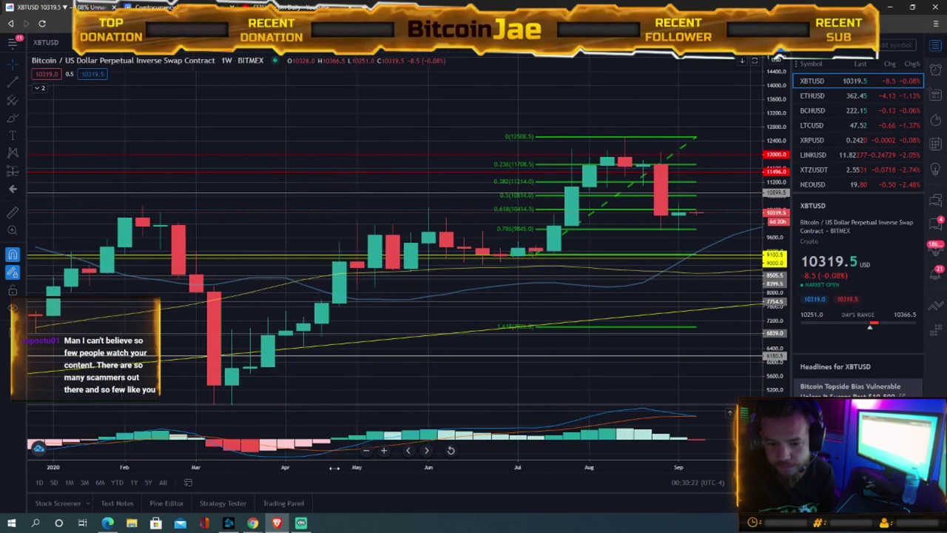
{"action": "left_click_drag", "start_coordinate": [475, 380], "coordinate": [491, 353]}
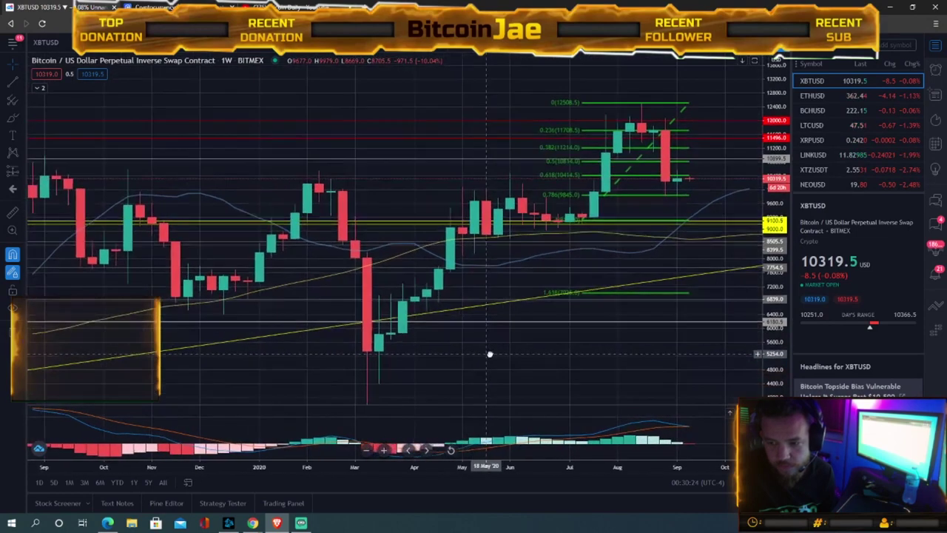
{"action": "left_click_drag", "start_coordinate": [772, 322], "coordinate": [772, 299]}
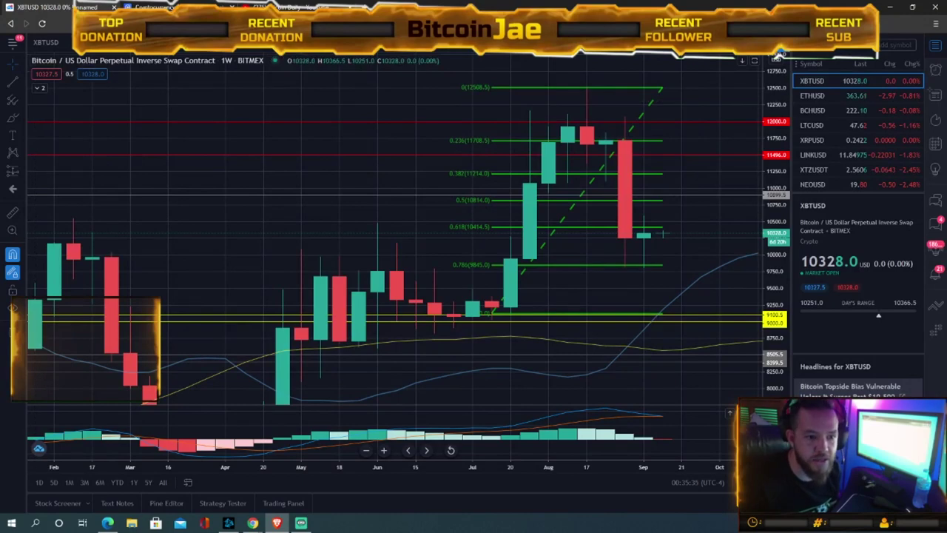
Examine the latest weekly candles up close against the Fibonacci retracement levels and the yellow lines at 9100.5 and 9000.
{"action": "left_click", "coordinate": [384, 450]}
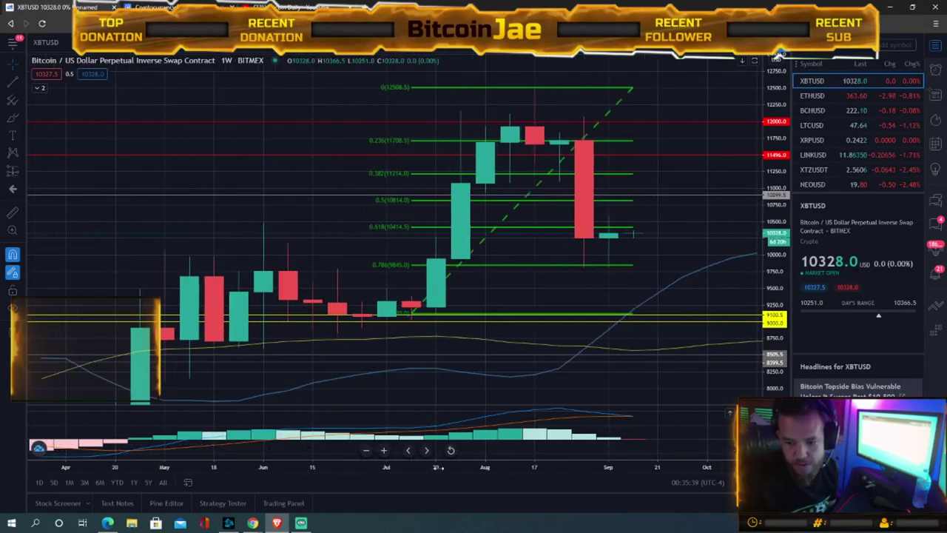
{"action": "left_click_drag", "start_coordinate": [656, 330], "coordinate": [645, 272]}
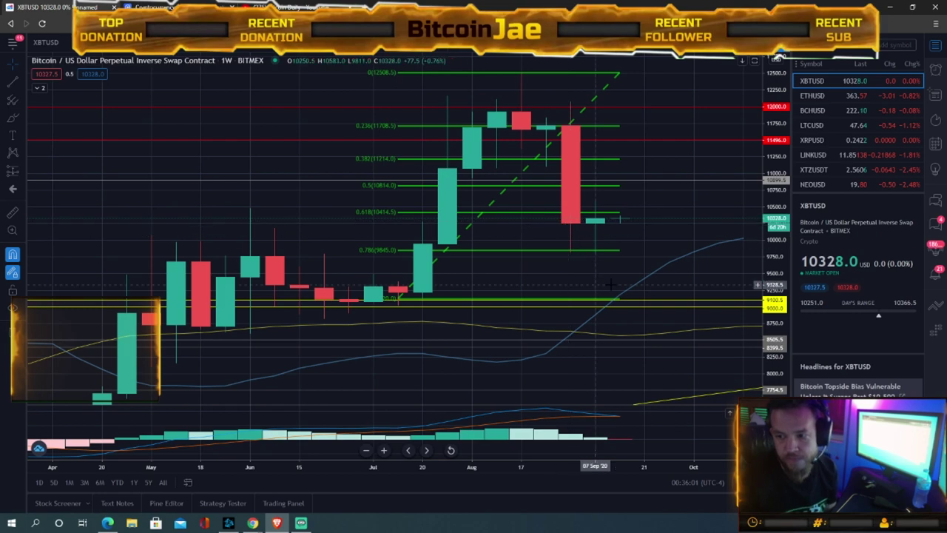
{"action": "mouse_move", "coordinate": [771, 200]}
{"action": "left_mouse_down"}
{"action": "mouse_move", "coordinate": [762, 308]}
{"action": "mouse_move", "coordinate": [755, 189]}
{"action": "mouse_move", "coordinate": [756, 211]}
{"action": "left_mouse_up"}
{"action": "left_click_drag", "start_coordinate": [675, 221], "coordinate": [685, 244]}
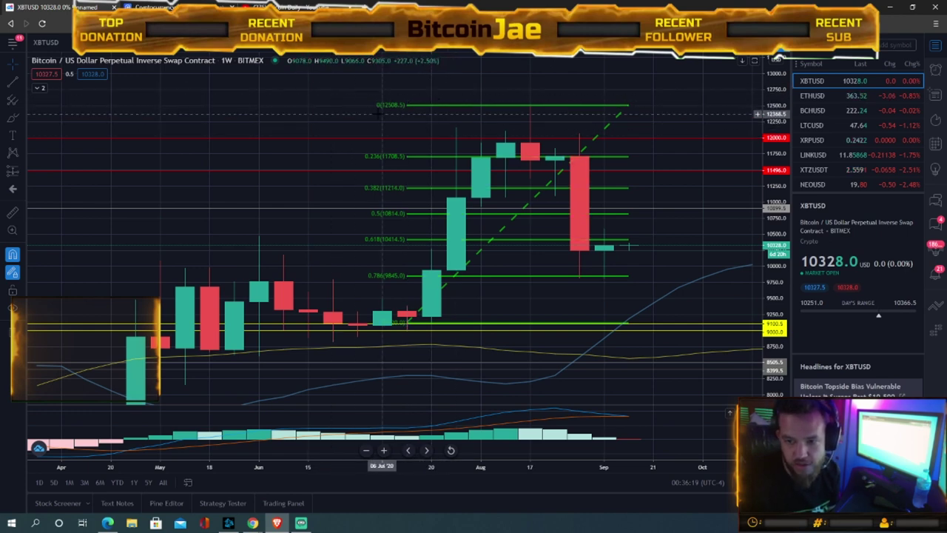
{"action": "left_click_drag", "start_coordinate": [666, 191], "coordinate": [704, 125]}
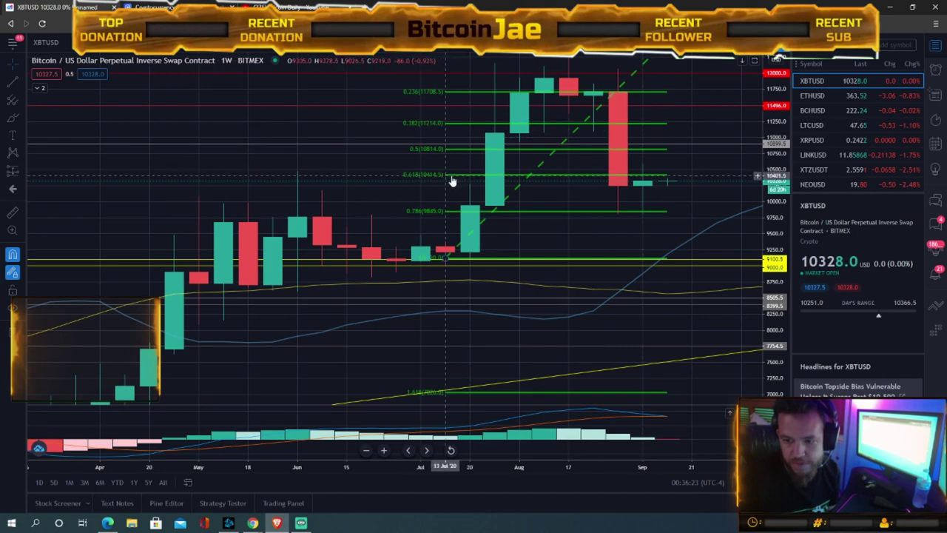
{"action": "left_click_drag", "start_coordinate": [514, 230], "coordinate": [569, 137]}
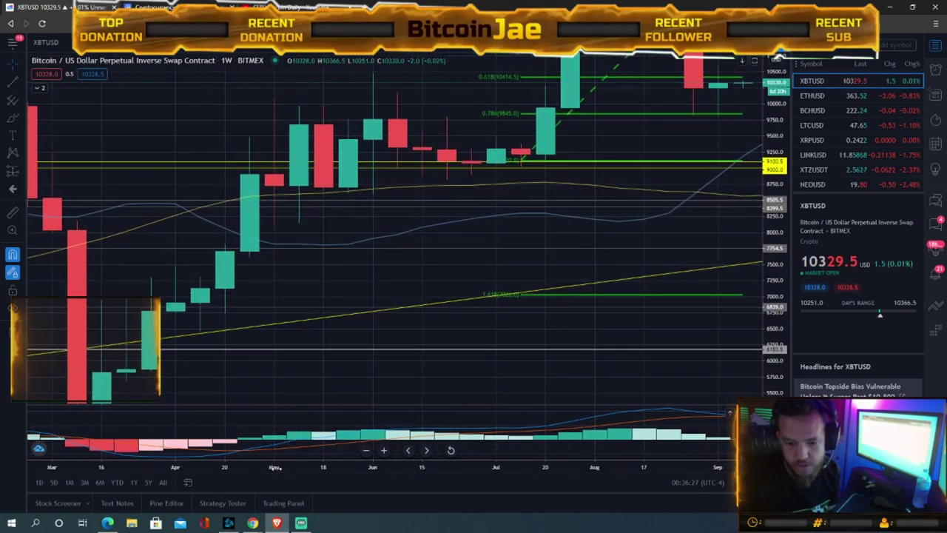
Examine the wider weekly price history since December 2019 together with the moving averages and the rising trend line.
{"action": "left_click_drag", "start_coordinate": [276, 467], "coordinate": [431, 450]}
{"action": "left_click_drag", "start_coordinate": [587, 321], "coordinate": [534, 337]}
{"action": "left_click_drag", "start_coordinate": [776, 222], "coordinate": [776, 351]}
{"action": "left_click_drag", "start_coordinate": [347, 466], "coordinate": [420, 462]}
{"action": "left_click_drag", "start_coordinate": [506, 343], "coordinate": [362, 385]}
{"action": "left_click_drag", "start_coordinate": [213, 383], "coordinate": [298, 378]}
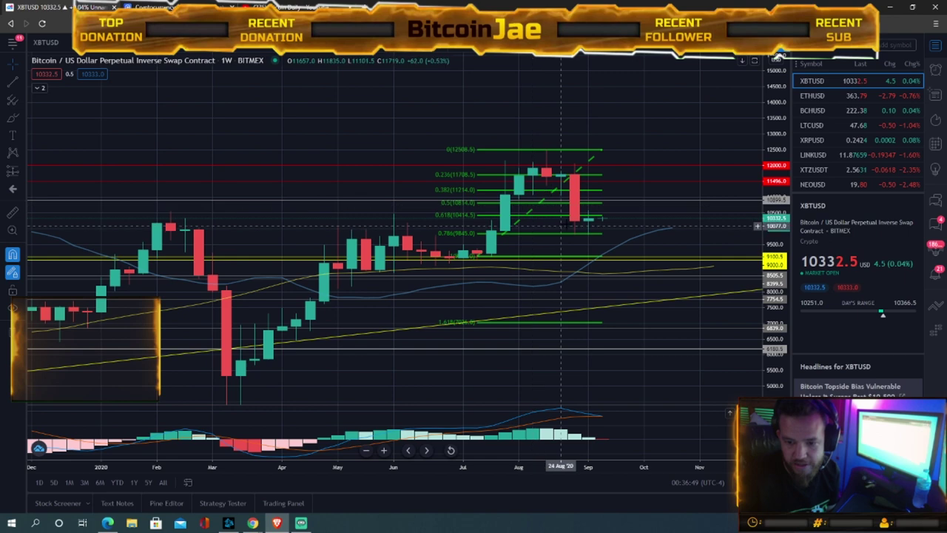
Examine the weekly candles from mid-2019 through the March 2020 drop against the moving averages and the rising yellow trend line.
{"action": "left_click_drag", "start_coordinate": [777, 329], "coordinate": [781, 247]}
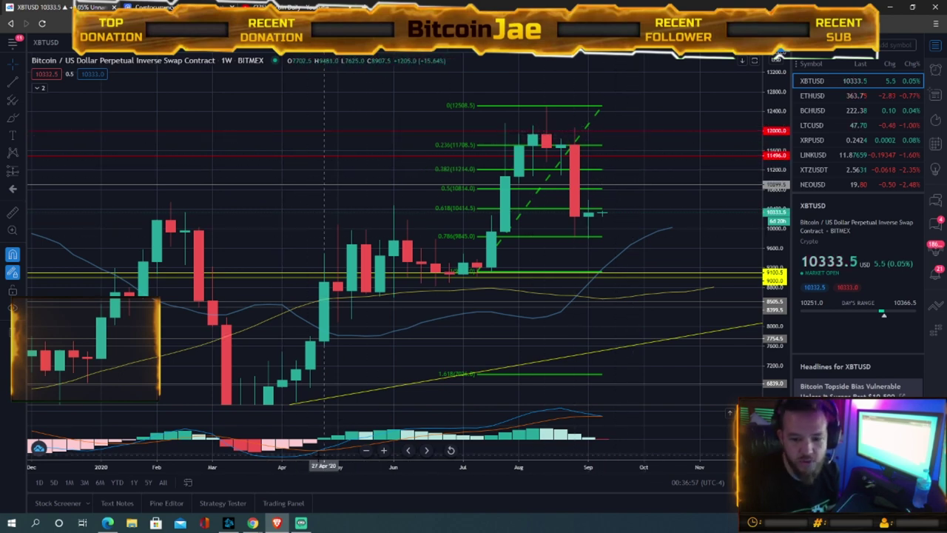
{"action": "left_click_drag", "start_coordinate": [300, 465], "coordinate": [508, 445]}
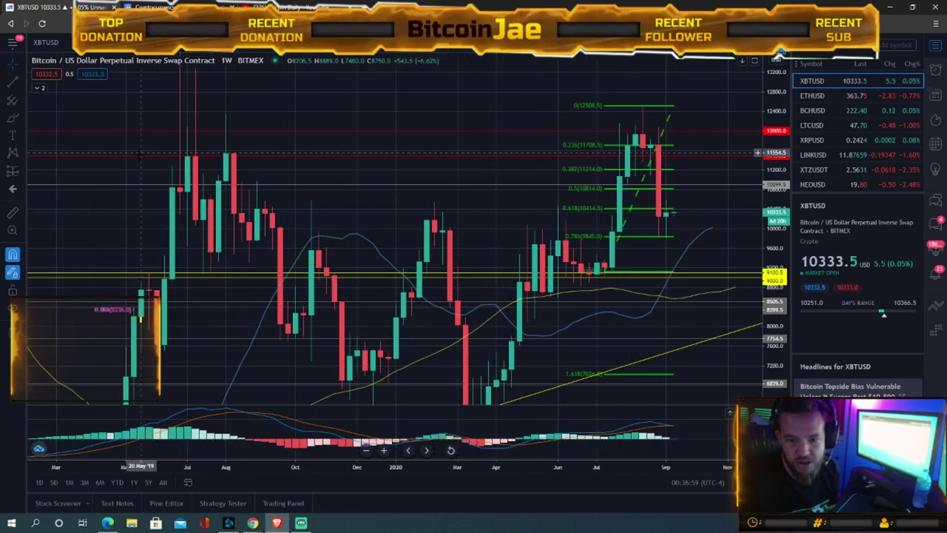
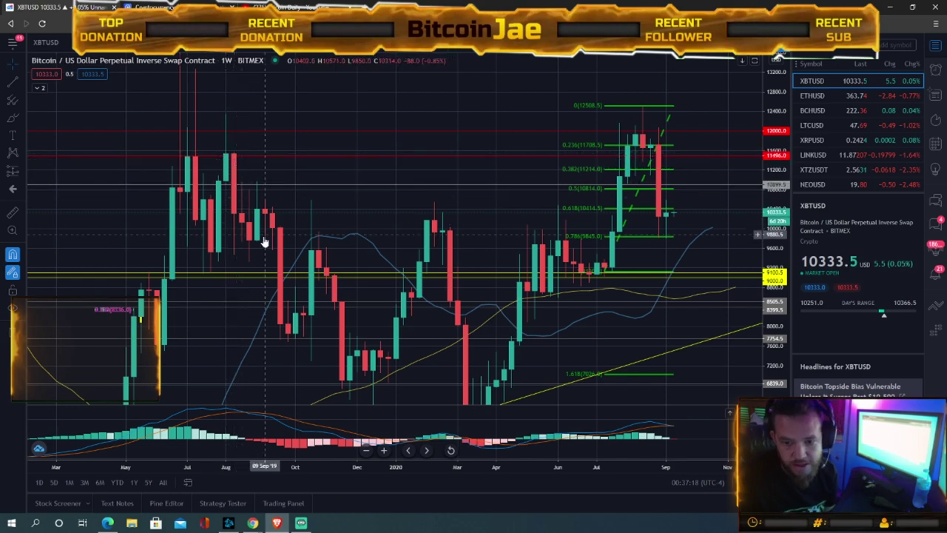
{"action": "left_click_drag", "start_coordinate": [389, 219], "coordinate": [363, 96]}
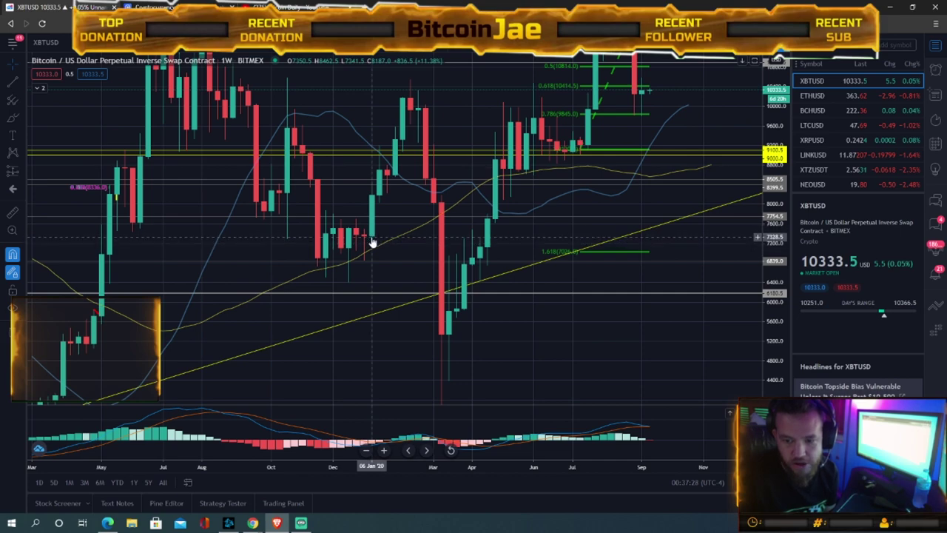
{"action": "left_click_drag", "start_coordinate": [400, 253], "coordinate": [359, 321]}
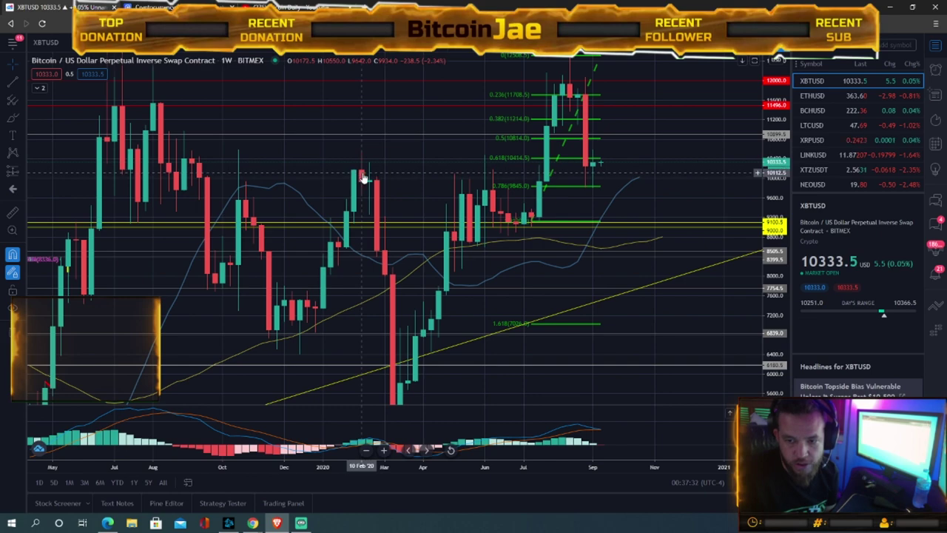
{"action": "left_click_drag", "start_coordinate": [354, 216], "coordinate": [342, 117]}
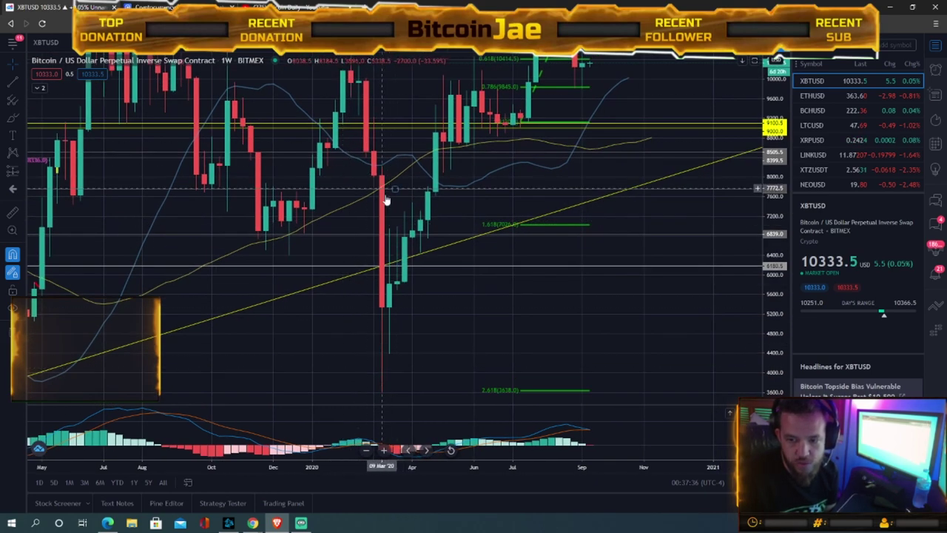
{"action": "left_click_drag", "start_coordinate": [419, 338], "coordinate": [346, 333]}
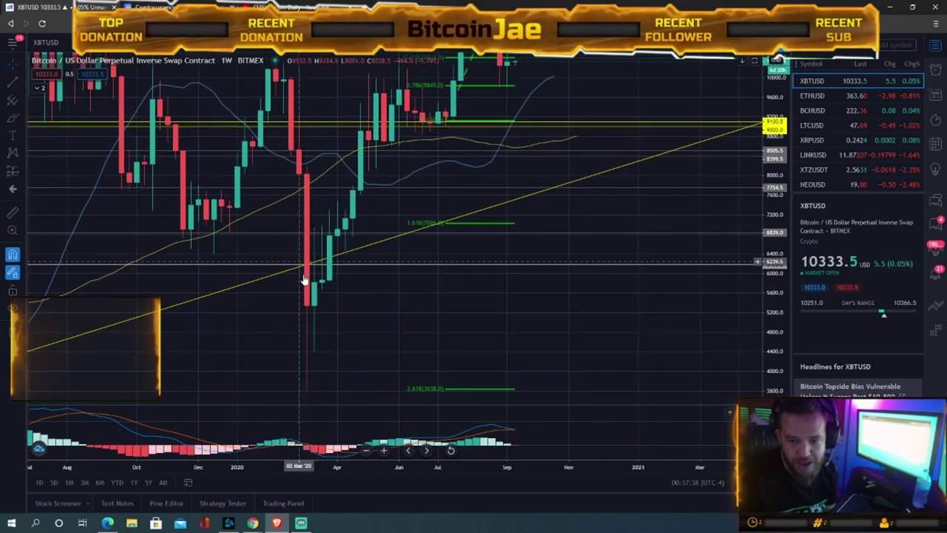
{"action": "left_click_drag", "start_coordinate": [443, 261], "coordinate": [373, 319]}
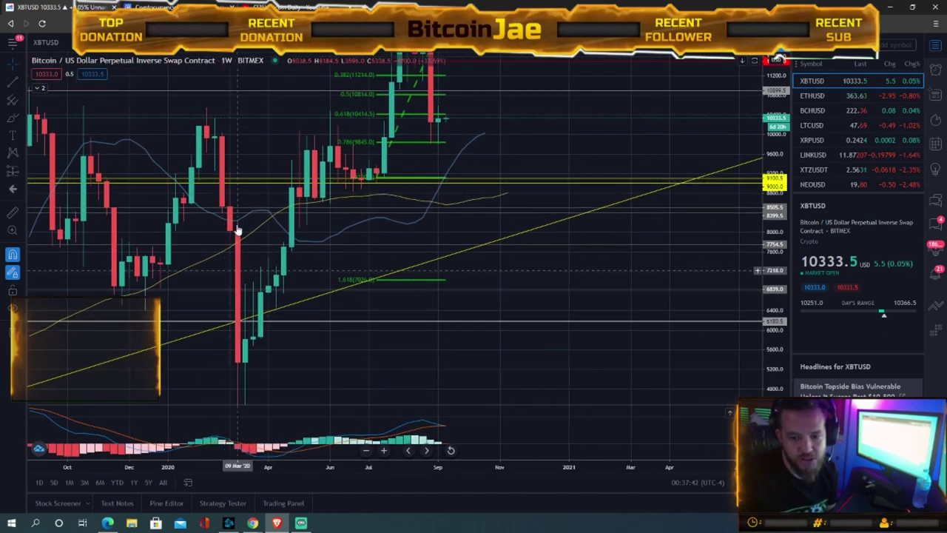
{"action": "left_click_drag", "start_coordinate": [769, 252], "coordinate": [763, 316]}
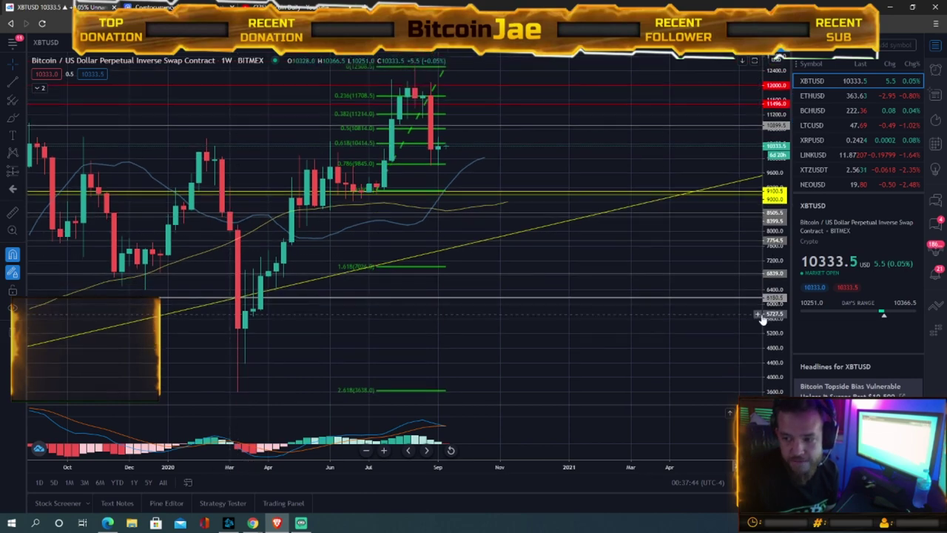
{"action": "left_click_drag", "start_coordinate": [450, 341], "coordinate": [456, 396]}
{"action": "left_click_drag", "start_coordinate": [551, 321], "coordinate": [534, 374]}
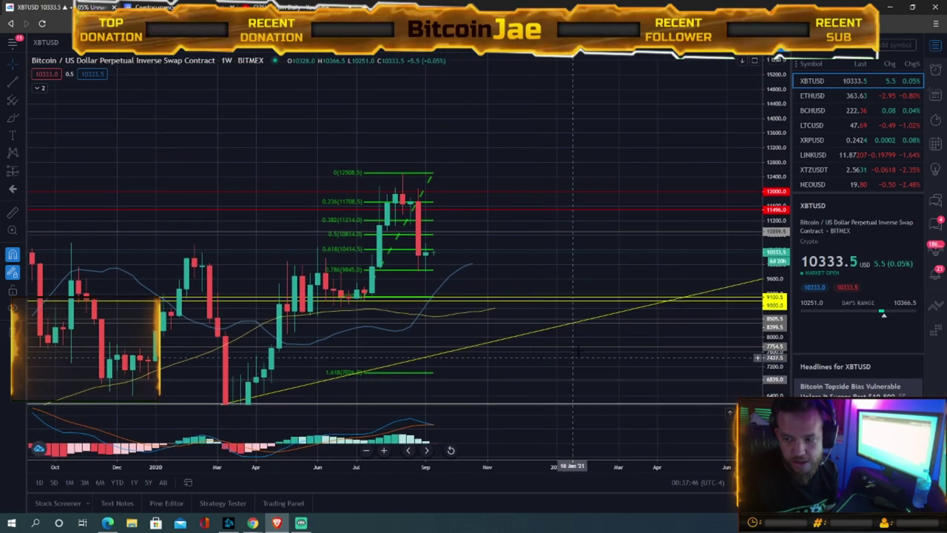
Examine the July to September 2020 weekly candles up close against the green Fibonacci levels and the red lines at 12000 and 11496.
{"action": "left_click_drag", "start_coordinate": [765, 310], "coordinate": [769, 204]}
{"action": "left_click_drag", "start_coordinate": [526, 138], "coordinate": [572, 108]}
{"action": "left_click_drag", "start_coordinate": [466, 463], "coordinate": [363, 464]}
{"action": "left_click_drag", "start_coordinate": [475, 286], "coordinate": [531, 296]}
{"action": "left_click_drag", "start_coordinate": [775, 296], "coordinate": [769, 239]}
{"action": "left_click_drag", "start_coordinate": [573, 263], "coordinate": [674, 301]}
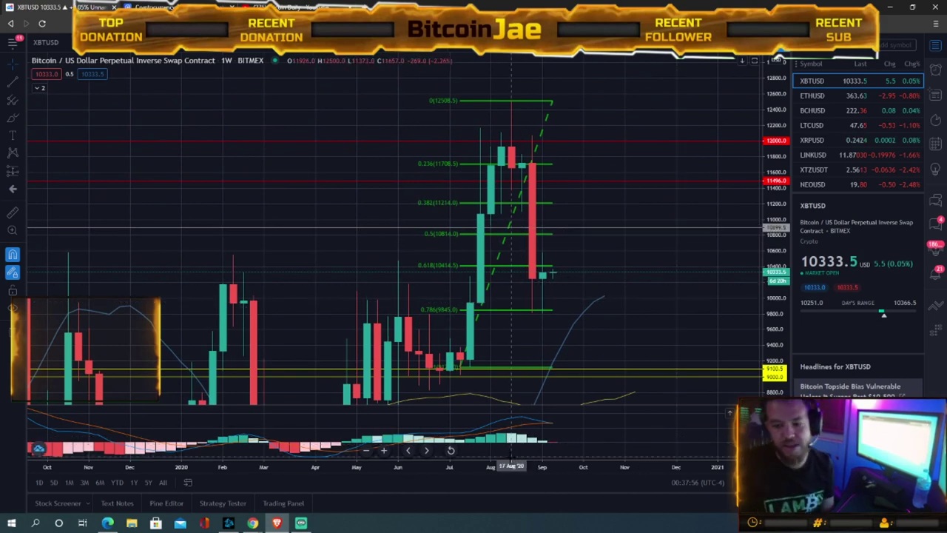
{"action": "scroll", "coordinate": [444, 414], "scroll_direction": "up", "scroll_amount": 5}
{"action": "left_click_drag", "start_coordinate": [511, 315], "coordinate": [645, 286]}
{"action": "left_click_drag", "start_coordinate": [774, 244], "coordinate": [775, 268]}
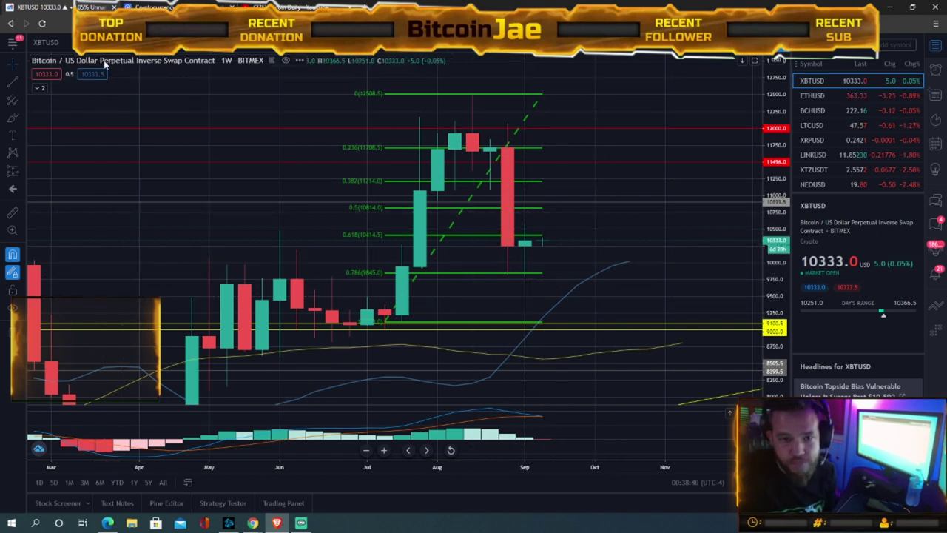
Switch the XBTUSD chart to the daily interval and frame the candles from late July to mid-September 2020.
{"action": "left_click", "coordinate": [87, 43]}
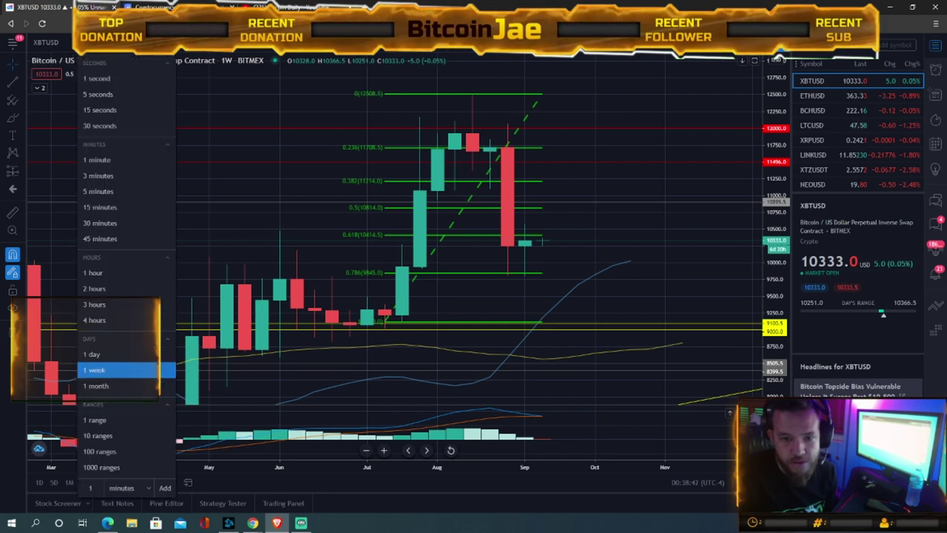
{"action": "left_click", "coordinate": [104, 356]}
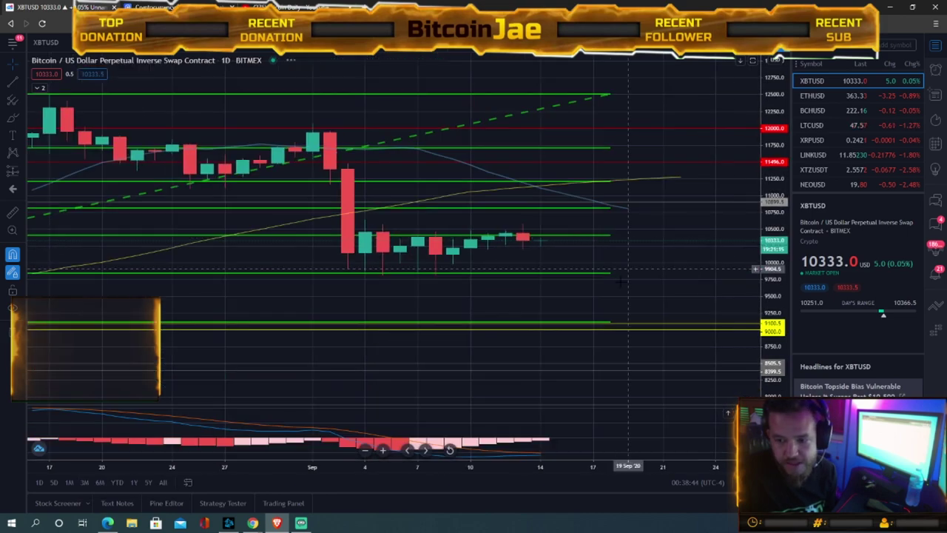
{"action": "left_click_drag", "start_coordinate": [771, 314], "coordinate": [767, 239]}
{"action": "left_click_drag", "start_coordinate": [654, 281], "coordinate": [728, 320]}
{"action": "left_click_drag", "start_coordinate": [487, 466], "coordinate": [589, 464]}
{"action": "left_click_drag", "start_coordinate": [526, 362], "coordinate": [448, 358]}
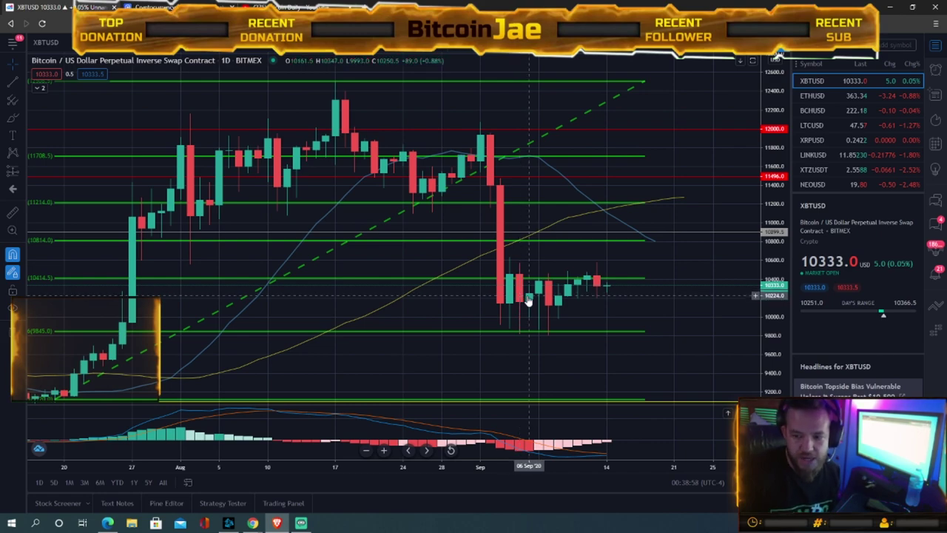
Examine the September daily candles between the 0.618 and 0.786 Fibonacci levels and their relation to the blue and yellow moving averages.
{"action": "left_click_drag", "start_coordinate": [767, 327], "coordinate": [769, 301]}
{"action": "left_click_drag", "start_coordinate": [704, 315], "coordinate": [685, 350]}
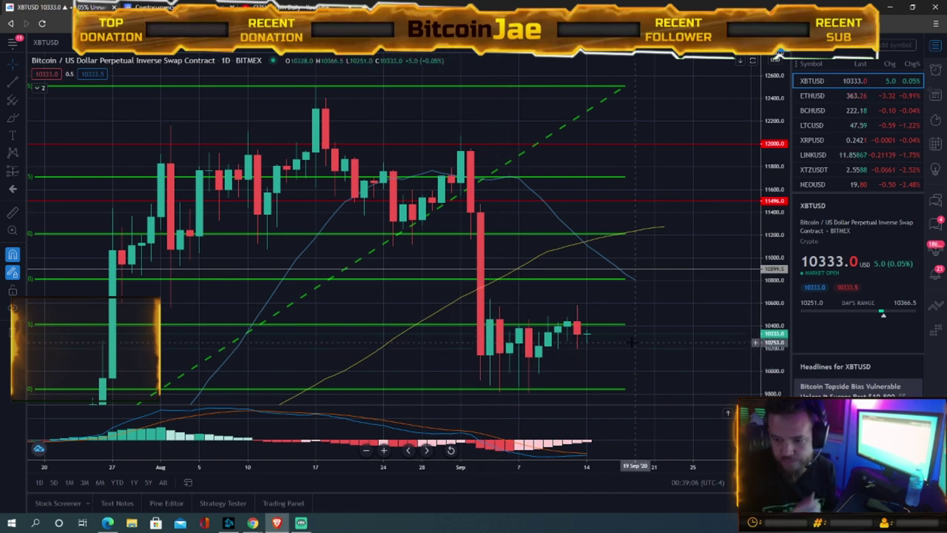
{"action": "left_click_drag", "start_coordinate": [650, 374], "coordinate": [459, 308]}
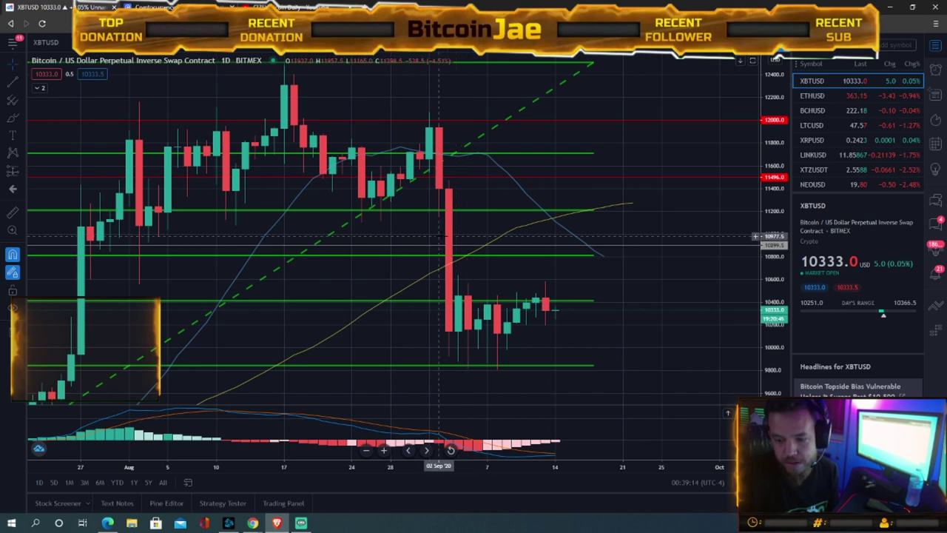
{"action": "left_click_drag", "start_coordinate": [771, 296], "coordinate": [770, 278]}
{"action": "left_click_drag", "start_coordinate": [672, 322], "coordinate": [694, 253]}
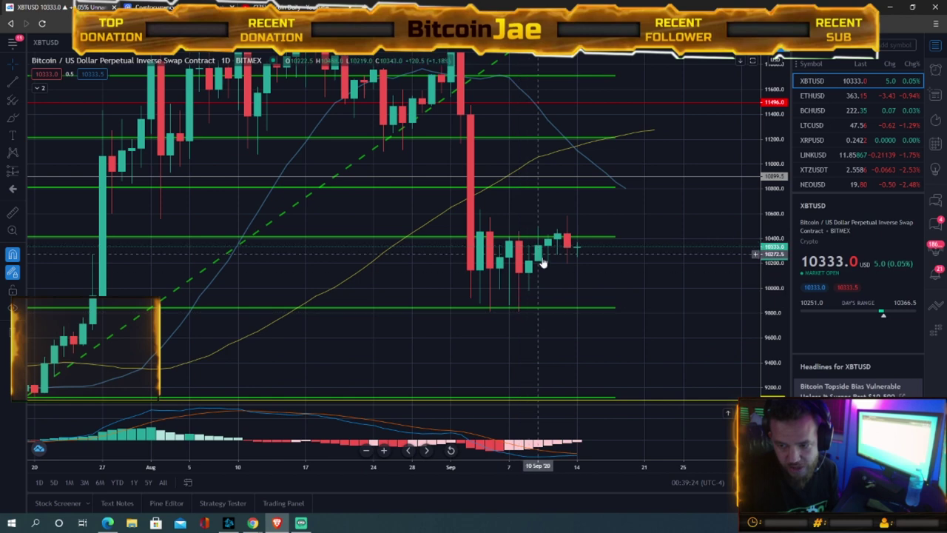
{"action": "left_click_drag", "start_coordinate": [607, 267], "coordinate": [647, 275]}
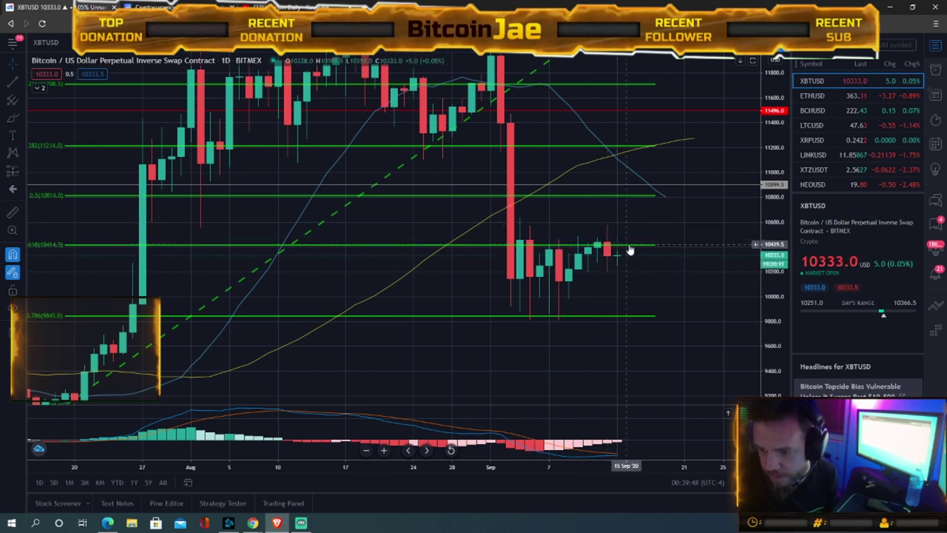
{"action": "left_click_drag", "start_coordinate": [356, 267], "coordinate": [412, 267]}
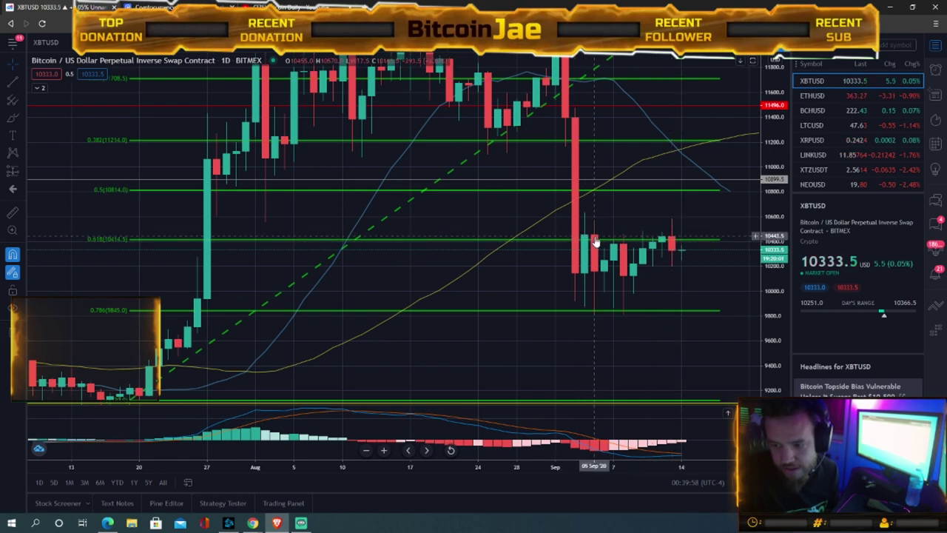
{"action": "left_click_drag", "start_coordinate": [704, 273], "coordinate": [689, 335]}
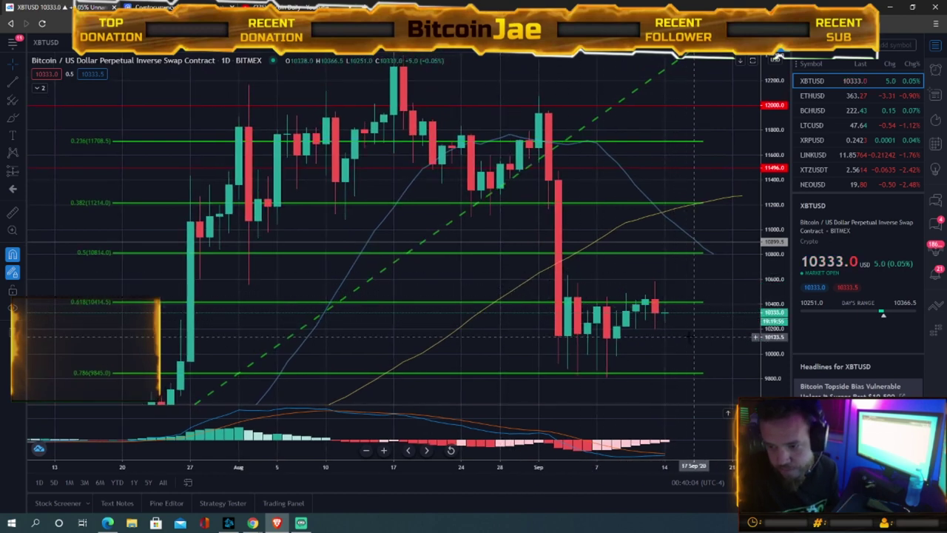
{"action": "left_click_drag", "start_coordinate": [685, 332], "coordinate": [688, 321]}
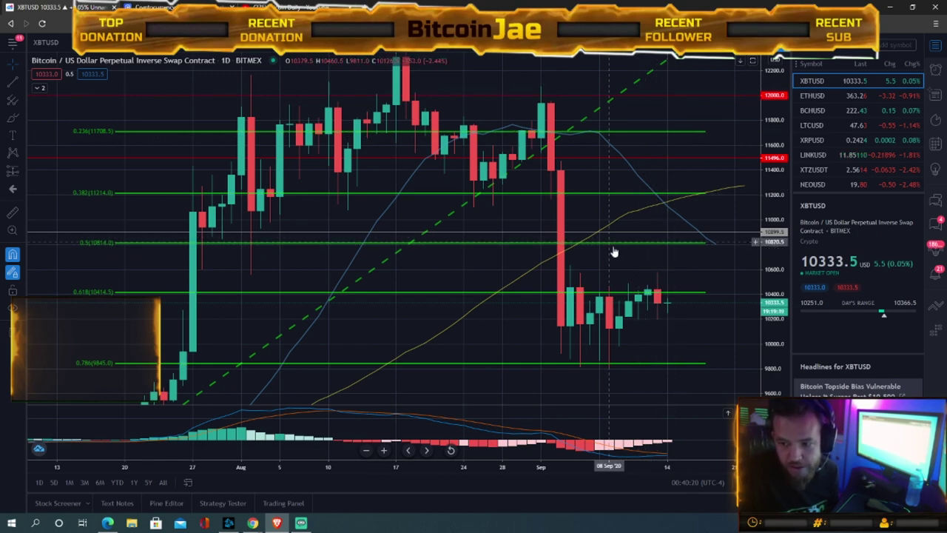
{"action": "left_click_drag", "start_coordinate": [602, 264], "coordinate": [496, 224]}
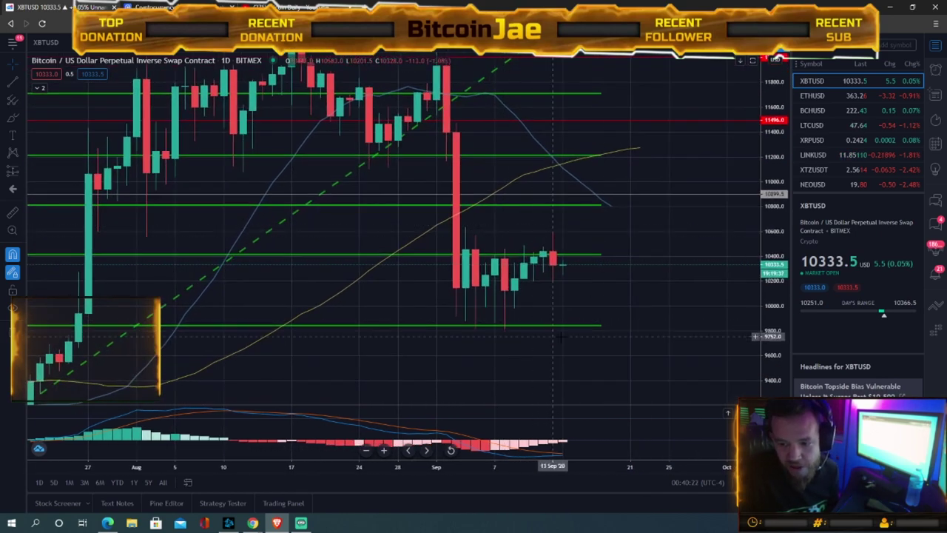
{"action": "left_click_drag", "start_coordinate": [679, 327], "coordinate": [706, 371]}
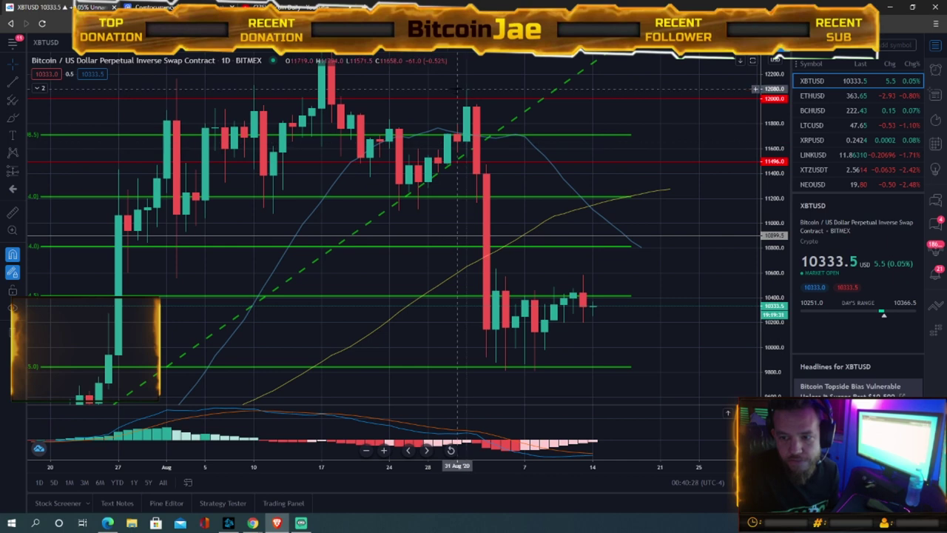
{"action": "mouse_move", "coordinate": [688, 314]}
{"action": "left_mouse_down"}
{"action": "mouse_move", "coordinate": [693, 360]}
{"action": "mouse_move", "coordinate": [693, 332]}
{"action": "left_mouse_up"}
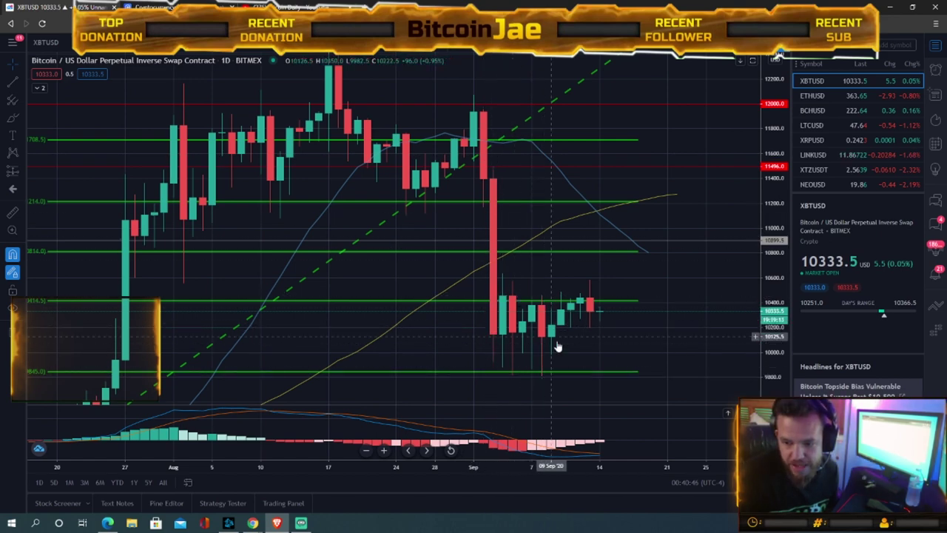
{"action": "left_click_drag", "start_coordinate": [671, 332], "coordinate": [689, 315]}
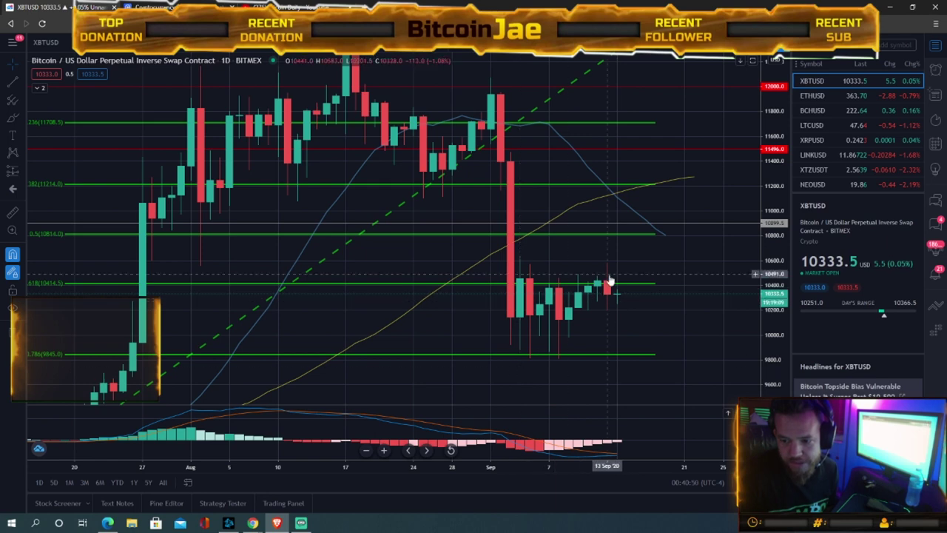
{"action": "mouse_move", "coordinate": [686, 338]}
{"action": "left_mouse_down"}
{"action": "mouse_move", "coordinate": [695, 289]}
{"action": "mouse_move", "coordinate": [683, 324]}
{"action": "left_mouse_up"}
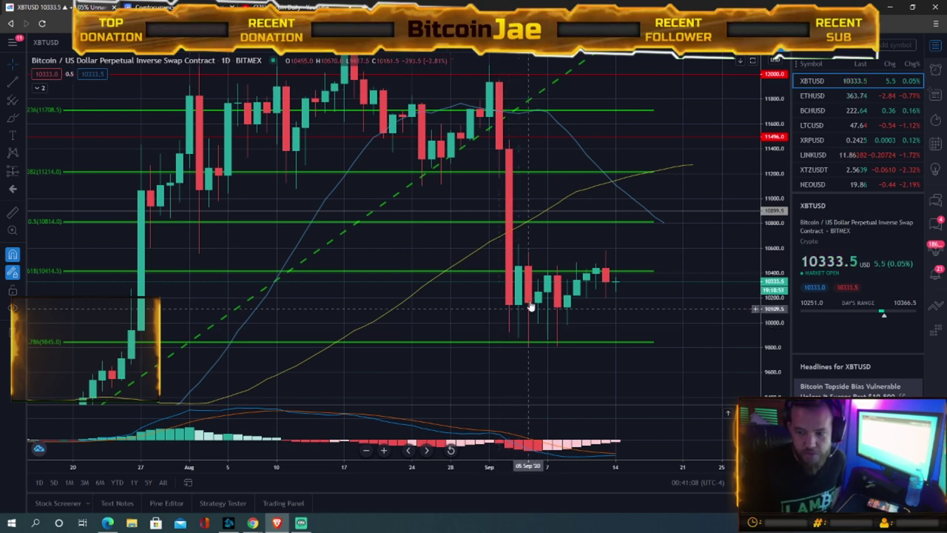
Examine the daily price history from April to July 2020 around the yellow lines at 9100.5 and 9000 and the moving averages.
{"action": "left_click_drag", "start_coordinate": [673, 368], "coordinate": [756, 207]}
{"action": "left_click_drag", "start_coordinate": [322, 468], "coordinate": [640, 418]}
{"action": "left_click_drag", "start_coordinate": [558, 362], "coordinate": [535, 319]}
{"action": "left_click_drag", "start_coordinate": [487, 353], "coordinate": [484, 302]}
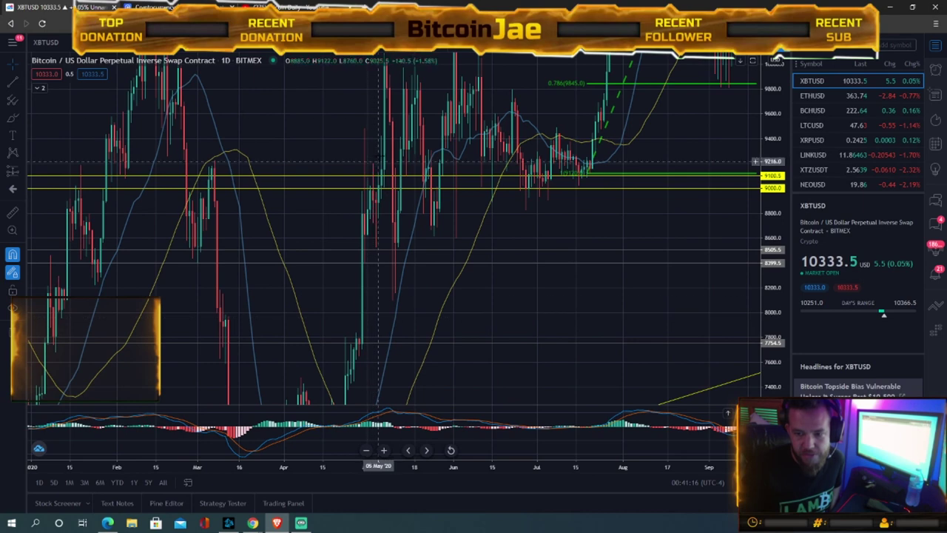
{"action": "left_click_drag", "start_coordinate": [553, 266], "coordinate": [480, 392]}
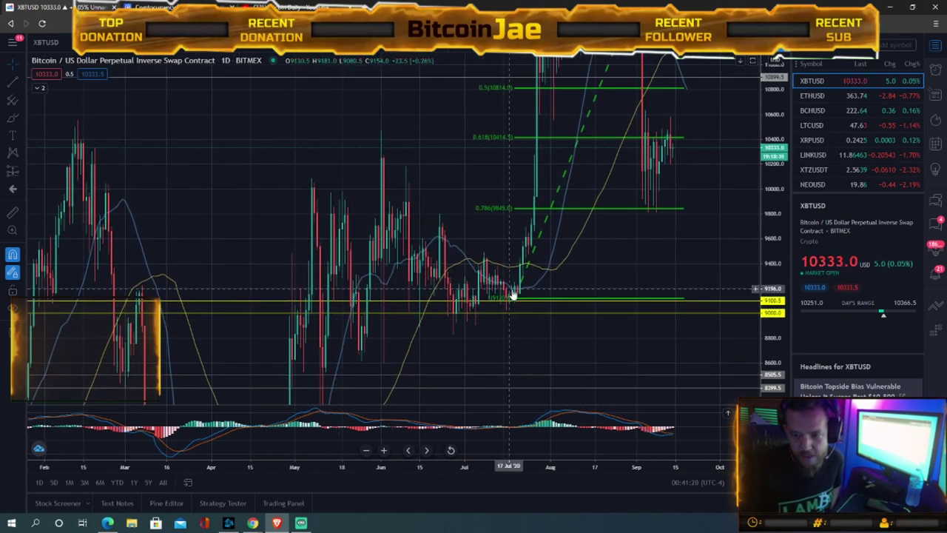
{"action": "mouse_move", "coordinate": [583, 361]}
{"action": "left_mouse_down"}
{"action": "mouse_move", "coordinate": [583, 377]}
{"action": "mouse_move", "coordinate": [571, 357]}
{"action": "left_mouse_up"}
{"action": "left_click_drag", "start_coordinate": [393, 471], "coordinate": [180, 467]}
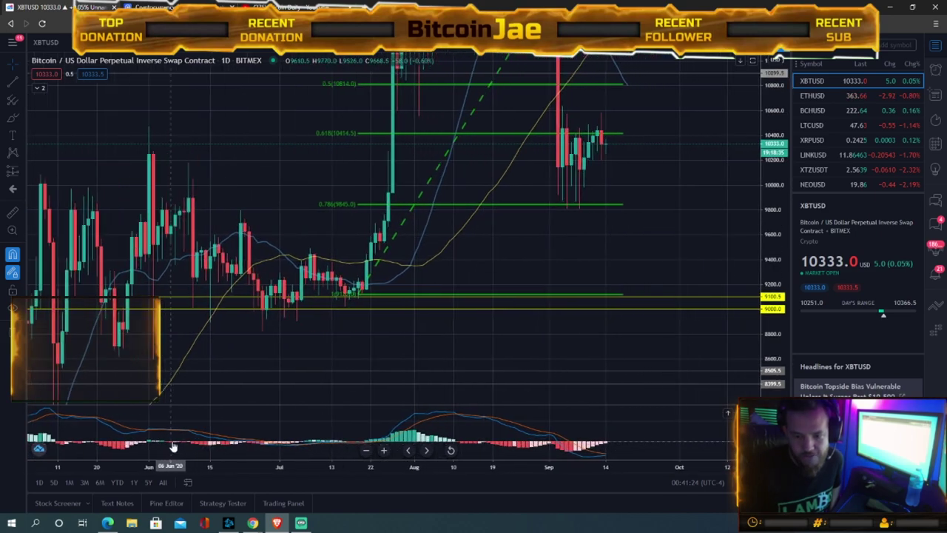
{"action": "left_click_drag", "start_coordinate": [288, 369], "coordinate": [427, 357]}
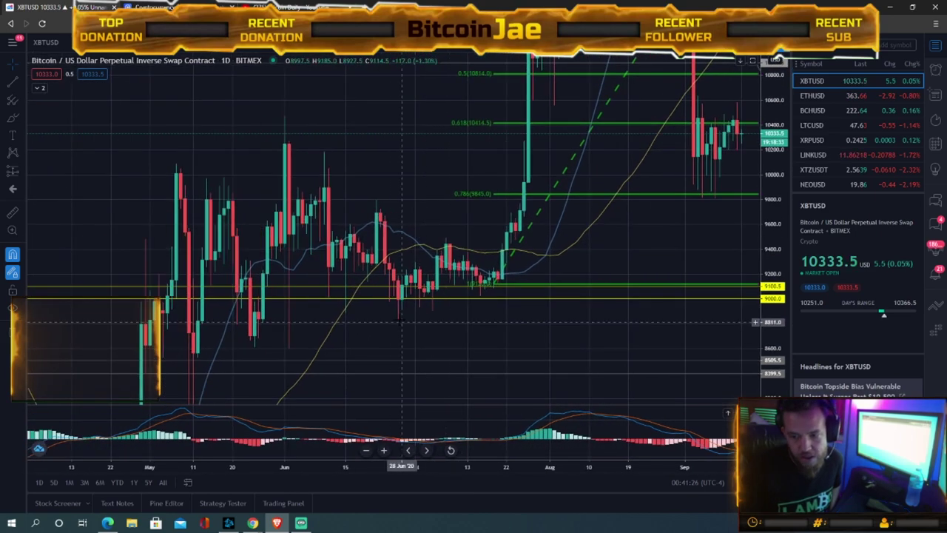
{"action": "left_click_drag", "start_coordinate": [771, 260], "coordinate": [771, 329]}
{"action": "left_click_drag", "start_coordinate": [477, 336], "coordinate": [529, 300]}
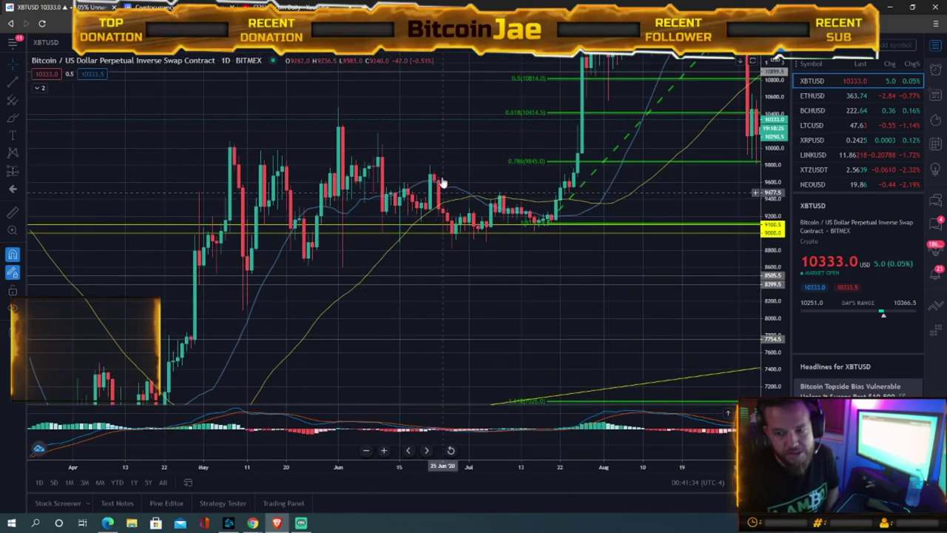
{"action": "left_click_drag", "start_coordinate": [303, 251], "coordinate": [405, 178]}
{"action": "left_click_drag", "start_coordinate": [545, 282], "coordinate": [406, 421]}
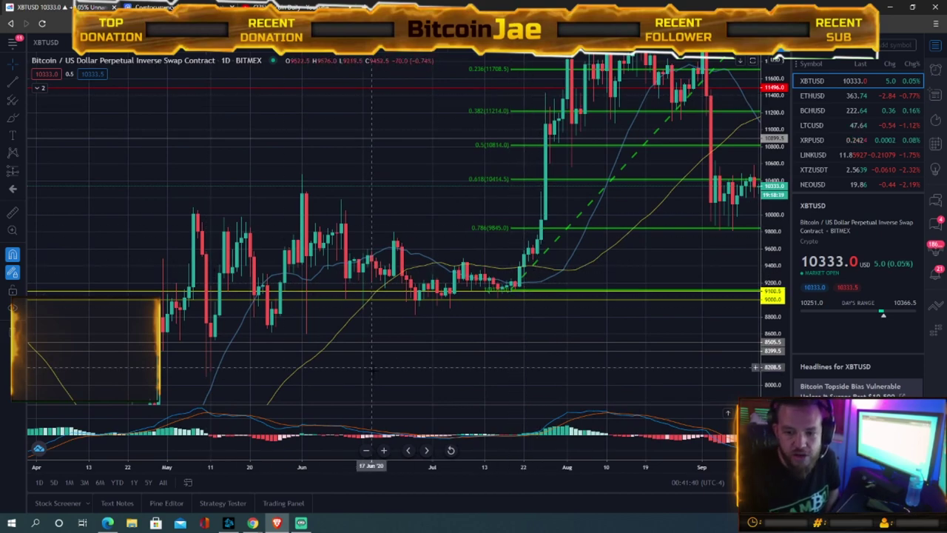
{"action": "left_click_drag", "start_coordinate": [372, 323], "coordinate": [506, 203]}
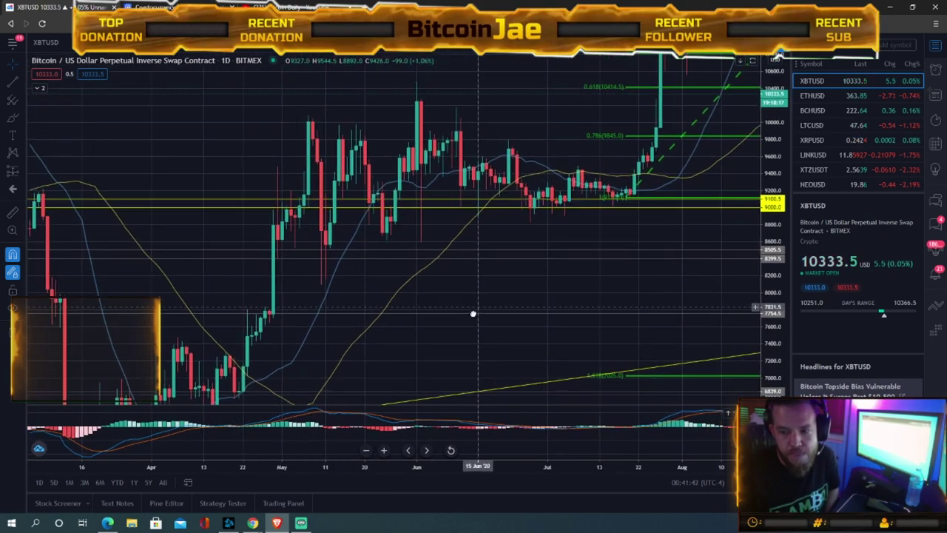
{"action": "left_click_drag", "start_coordinate": [473, 313], "coordinate": [183, 383]}
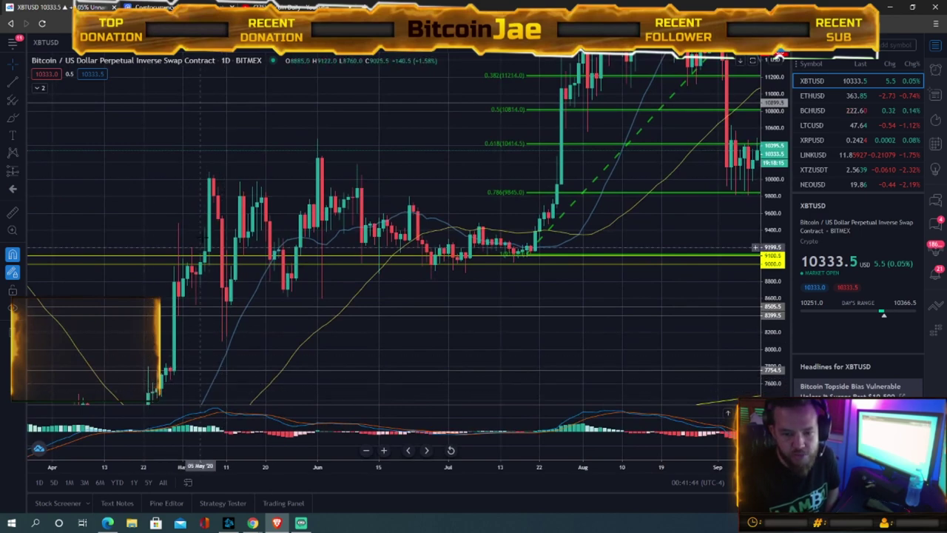
Examine the daily rally and drop from late July to mid-September 2020 against the green Fibonacci levels and the red lines at 12000 and 11496.
{"action": "left_click_drag", "start_coordinate": [522, 230], "coordinate": [425, 315]}
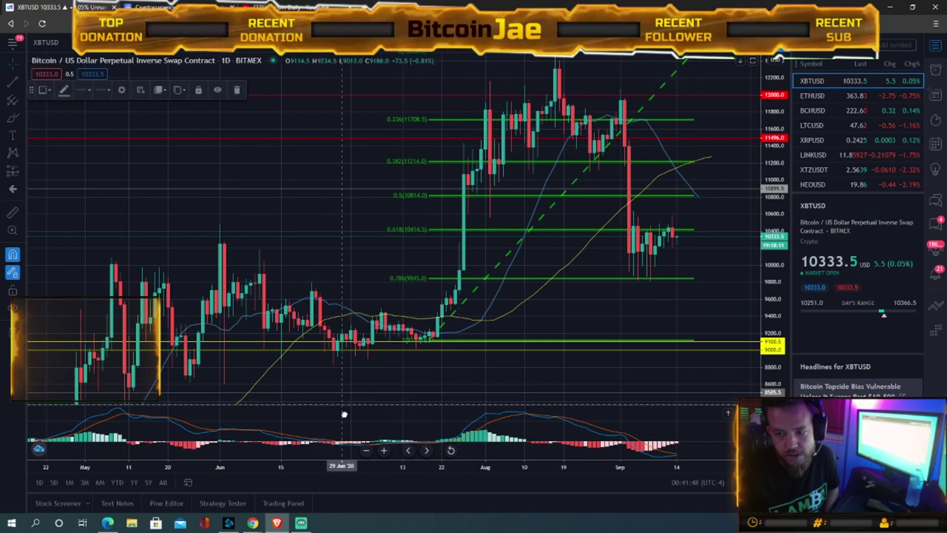
{"action": "left_click_drag", "start_coordinate": [384, 399], "coordinate": [305, 411]}
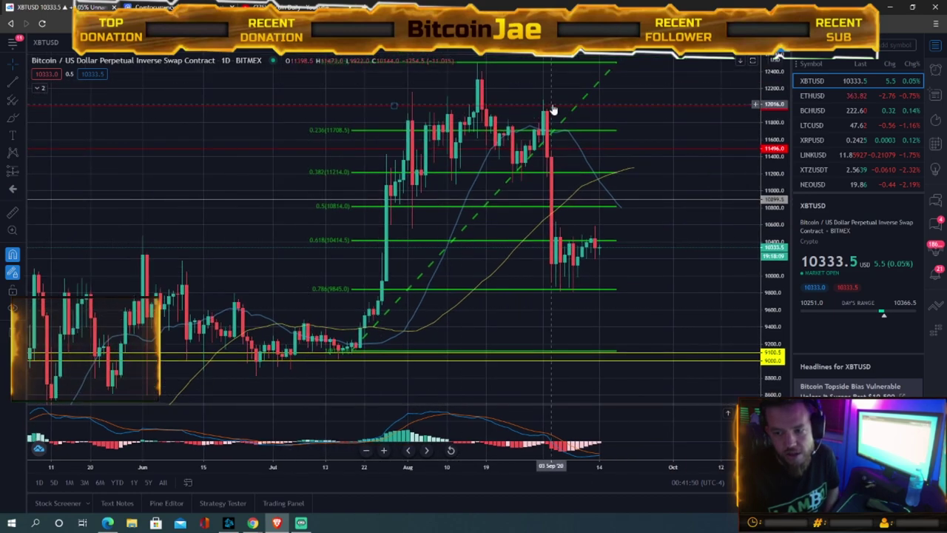
{"action": "left_click_drag", "start_coordinate": [524, 311], "coordinate": [455, 359]}
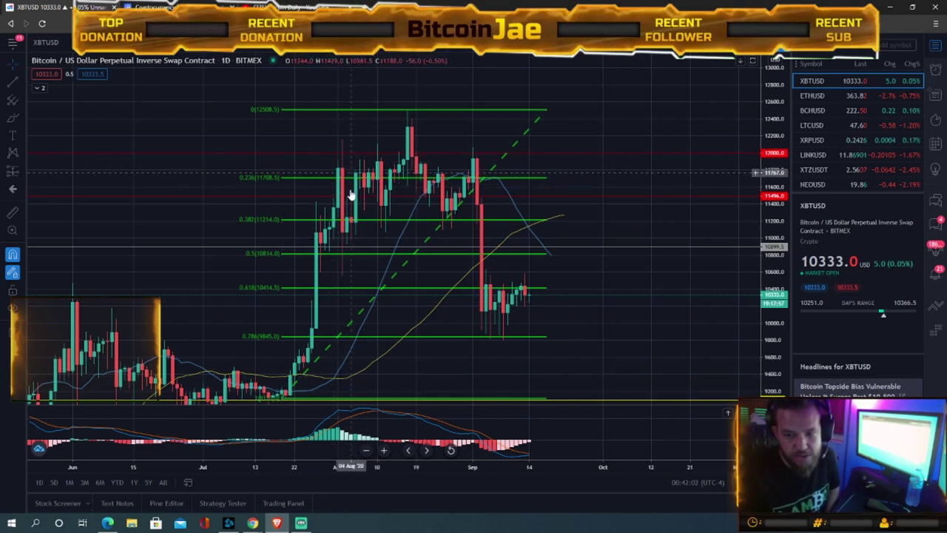
{"action": "left_click_drag", "start_coordinate": [551, 243], "coordinate": [578, 293]}
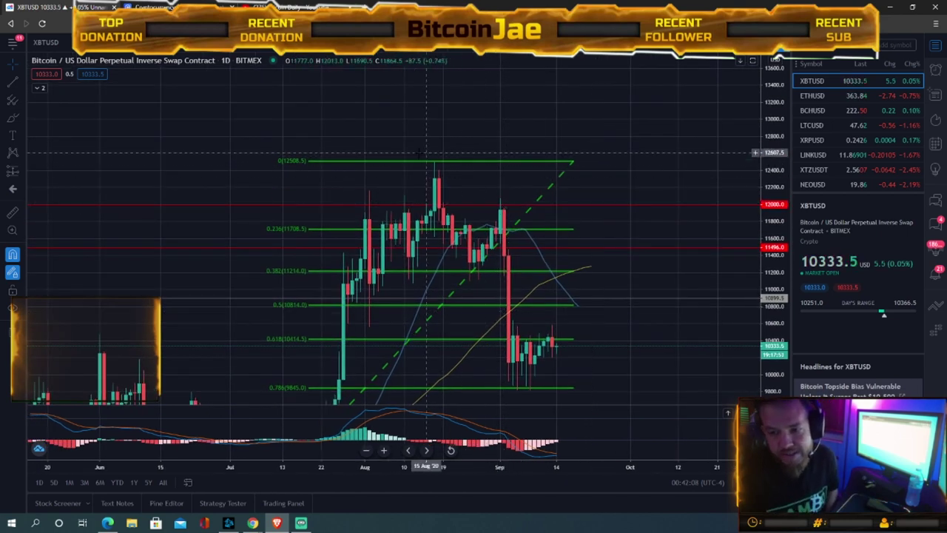
{"action": "left_click_drag", "start_coordinate": [601, 236], "coordinate": [611, 169]}
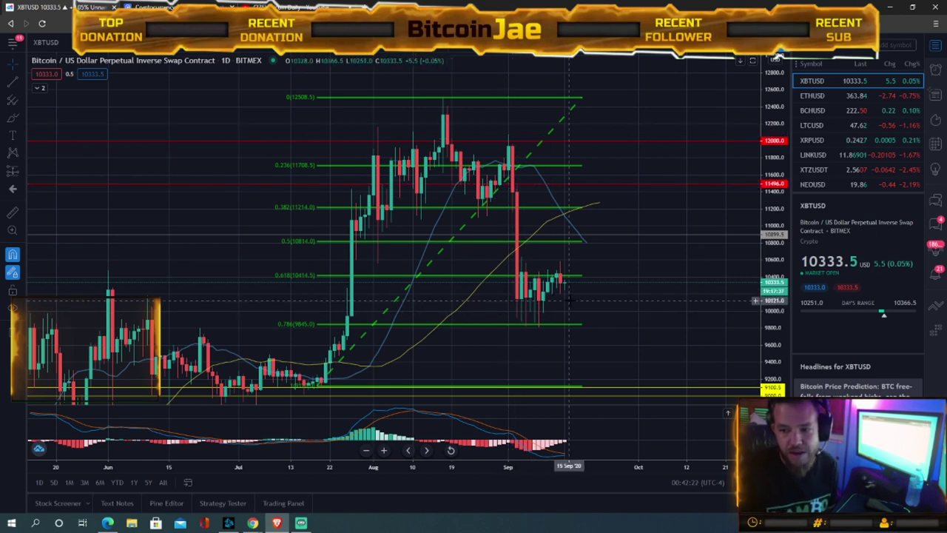
{"action": "left_click_drag", "start_coordinate": [621, 292], "coordinate": [641, 197]}
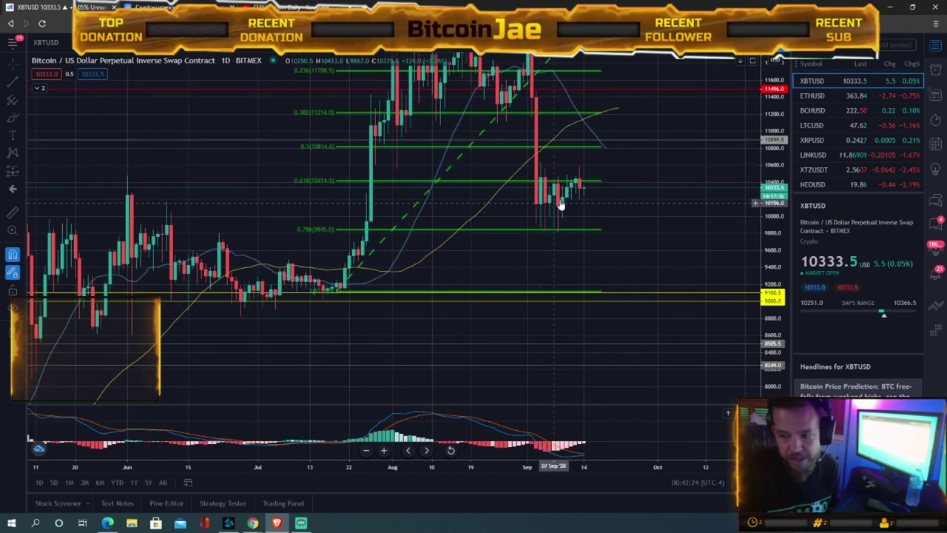
{"action": "left_click_drag", "start_coordinate": [589, 194], "coordinate": [514, 202]}
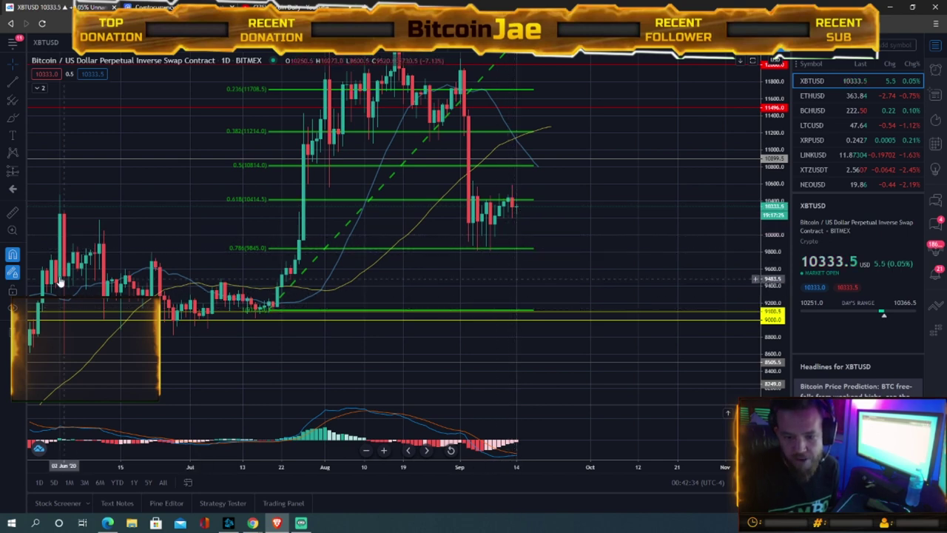
Examine the May to July 2020 daily candles around the yellow support lines at 9100.5 and 9000 and the space below mid-September's price.
{"action": "left_click_drag", "start_coordinate": [181, 355], "coordinate": [280, 309]}
{"action": "left_click_drag", "start_coordinate": [222, 279], "coordinate": [299, 248]}
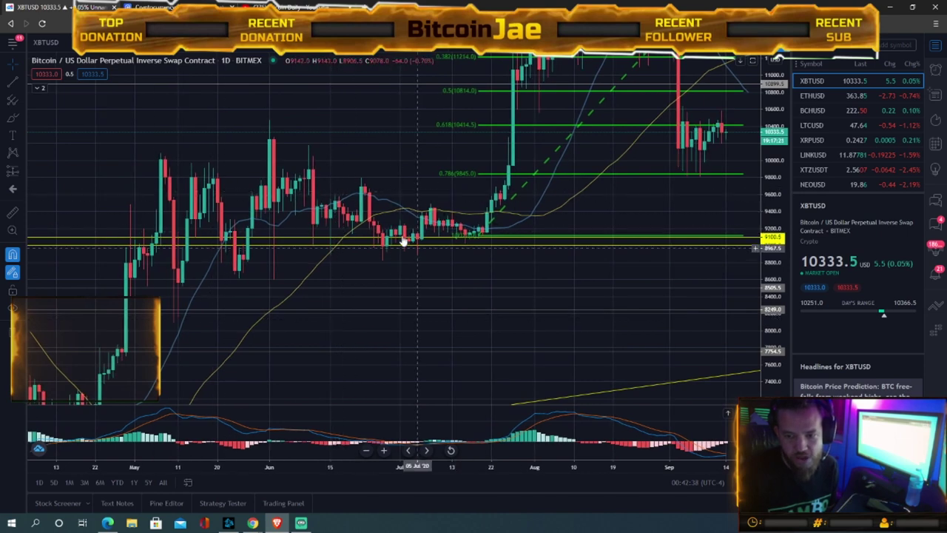
{"action": "left_click_drag", "start_coordinate": [477, 307], "coordinate": [165, 339]}
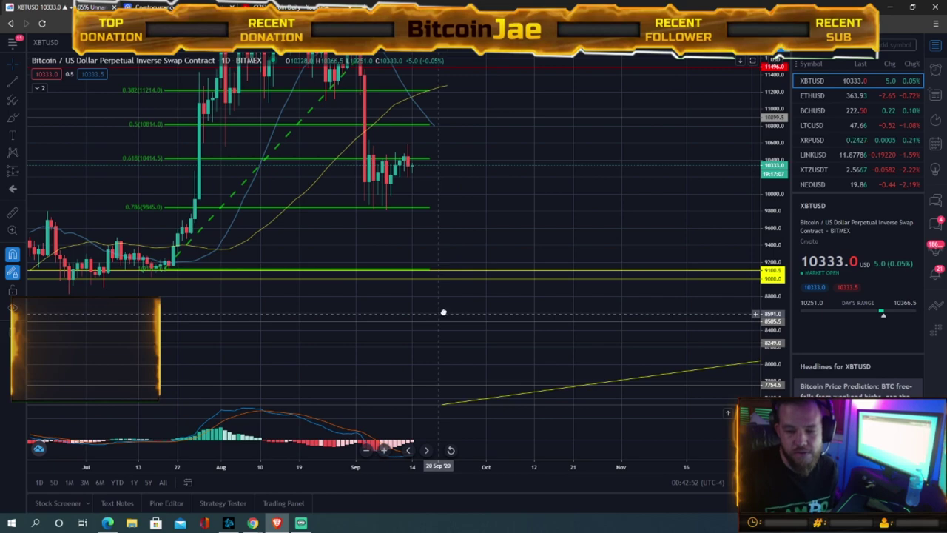
{"action": "left_click_drag", "start_coordinate": [448, 313], "coordinate": [554, 292]}
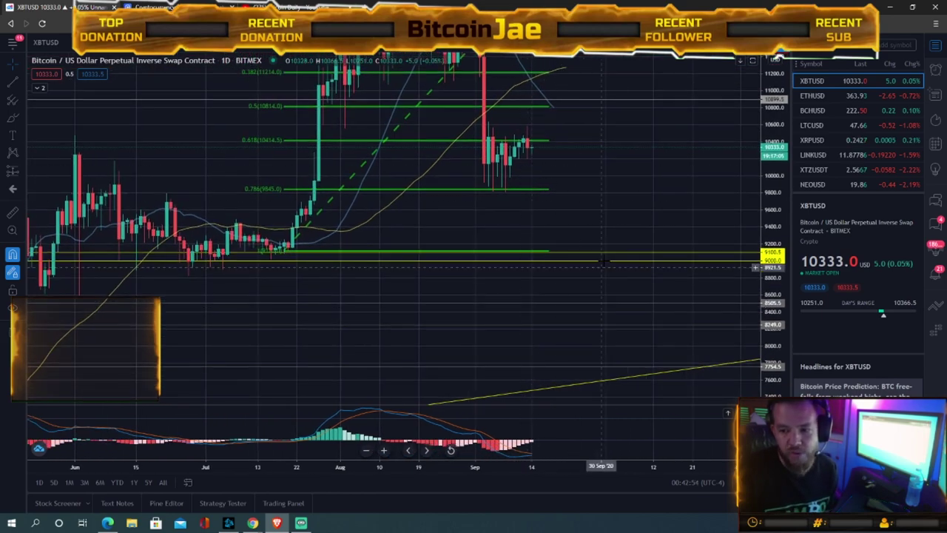
Examine the August peak, the early September drop and the crossing blue and yellow moving averages on the daily chart.
{"action": "left_click_drag", "start_coordinate": [274, 325], "coordinate": [303, 371]}
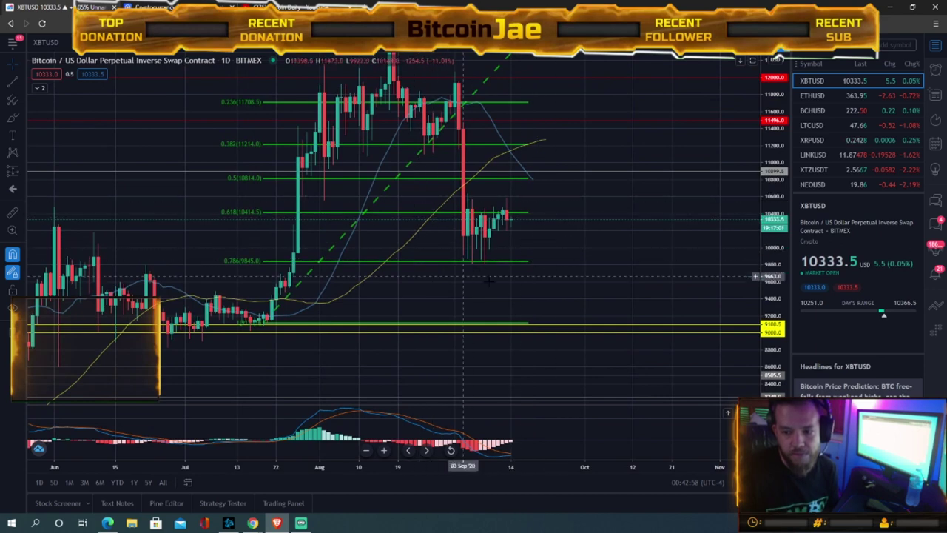
{"action": "left_click_drag", "start_coordinate": [581, 277], "coordinate": [524, 360]}
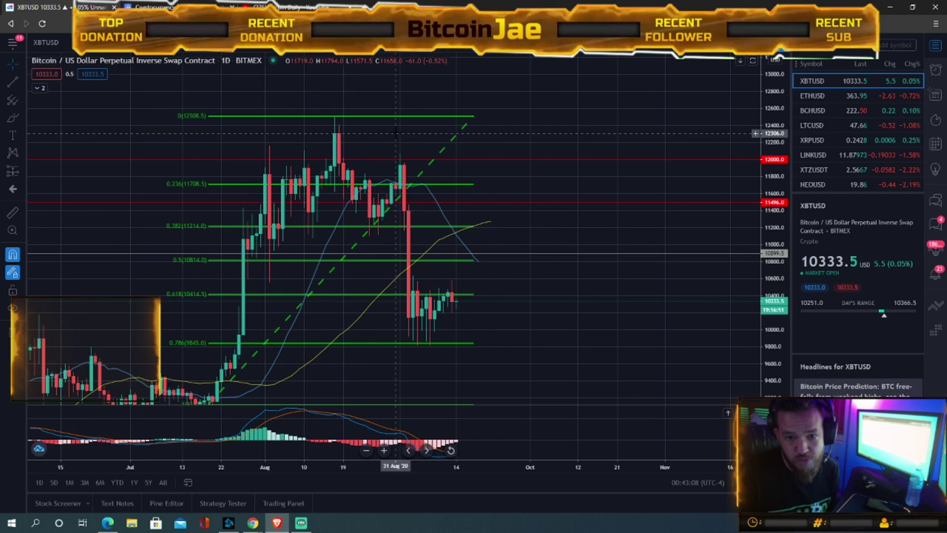
{"action": "left_click", "coordinate": [618, 253]}
{"action": "left_click_drag", "start_coordinate": [569, 287], "coordinate": [642, 259]}
{"action": "left_click_drag", "start_coordinate": [517, 465], "coordinate": [417, 462]}
{"action": "left_click_drag", "start_coordinate": [527, 341], "coordinate": [605, 348]}
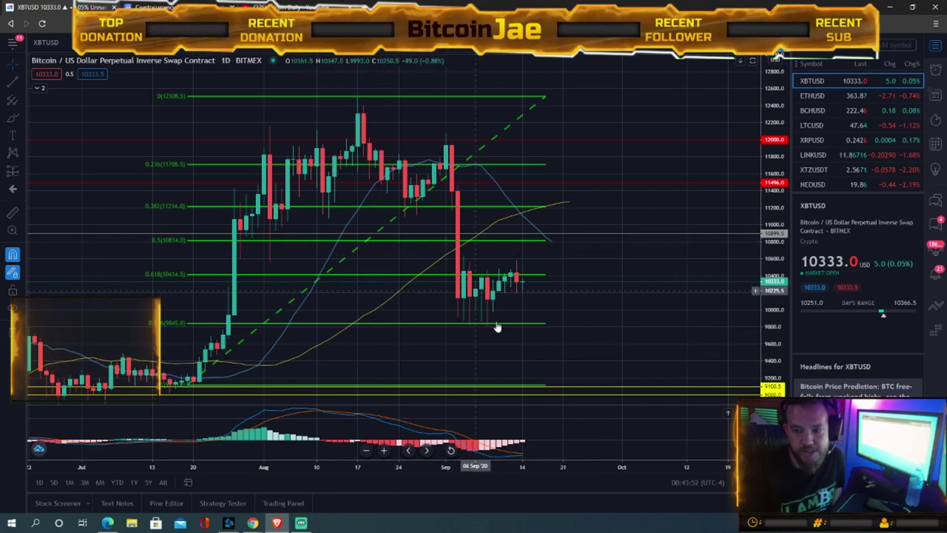
{"action": "left_click_drag", "start_coordinate": [641, 289], "coordinate": [690, 322]}
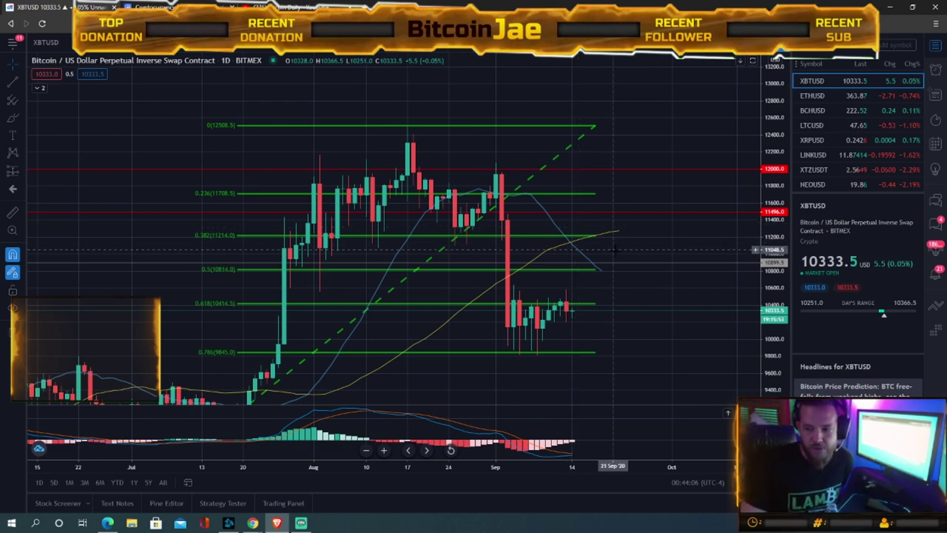
{"action": "left_click_drag", "start_coordinate": [622, 288], "coordinate": [619, 241]}
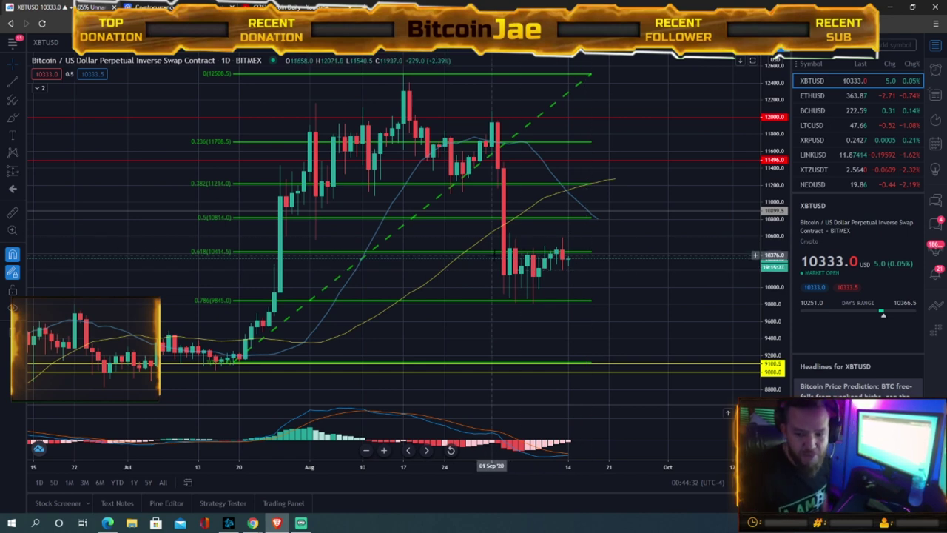
Examine the August to mid-September daily candles at a larger scale, between the 0.236 and 0.786 Fibonacci levels.
{"action": "left_click_drag", "start_coordinate": [642, 284], "coordinate": [661, 311]}
{"action": "left_click_drag", "start_coordinate": [768, 332], "coordinate": [768, 317]}
{"action": "mouse_move", "coordinate": [673, 351]}
{"action": "left_mouse_down"}
{"action": "mouse_move", "coordinate": [679, 332]}
{"action": "mouse_move", "coordinate": [677, 353]}
{"action": "left_mouse_up"}
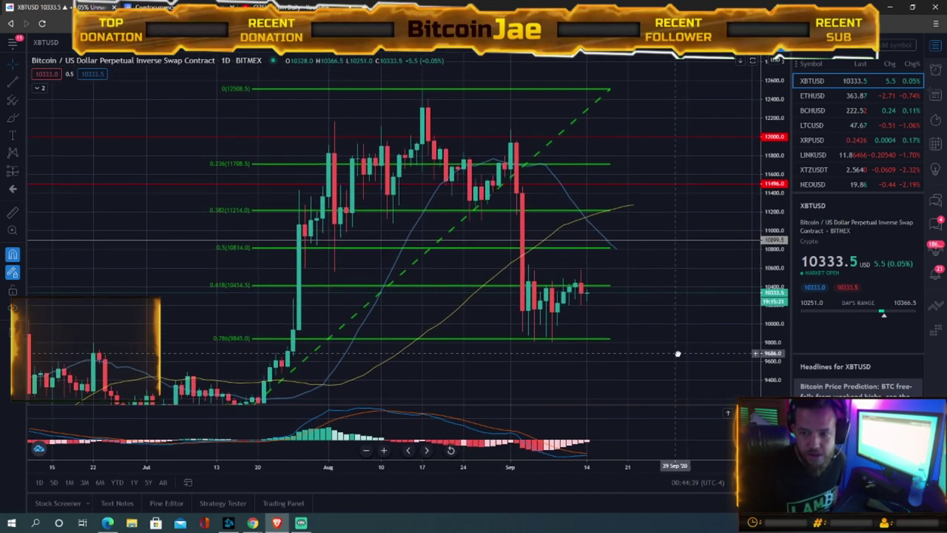
{"action": "left_click_drag", "start_coordinate": [580, 467], "coordinate": [521, 467]}
{"action": "left_click_drag", "start_coordinate": [579, 373], "coordinate": [612, 370]}
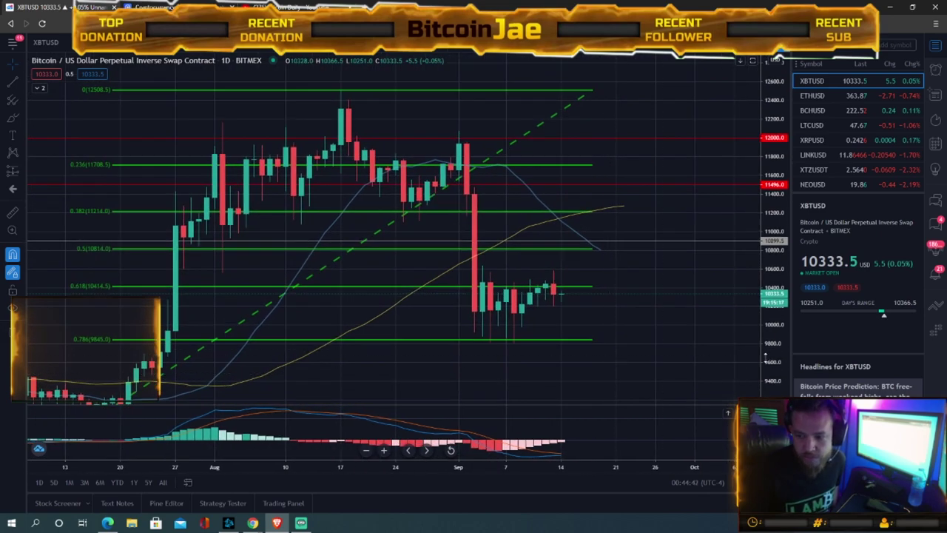
{"action": "left_click_drag", "start_coordinate": [771, 353], "coordinate": [770, 342]}
{"action": "left_click_drag", "start_coordinate": [677, 356], "coordinate": [661, 341]}
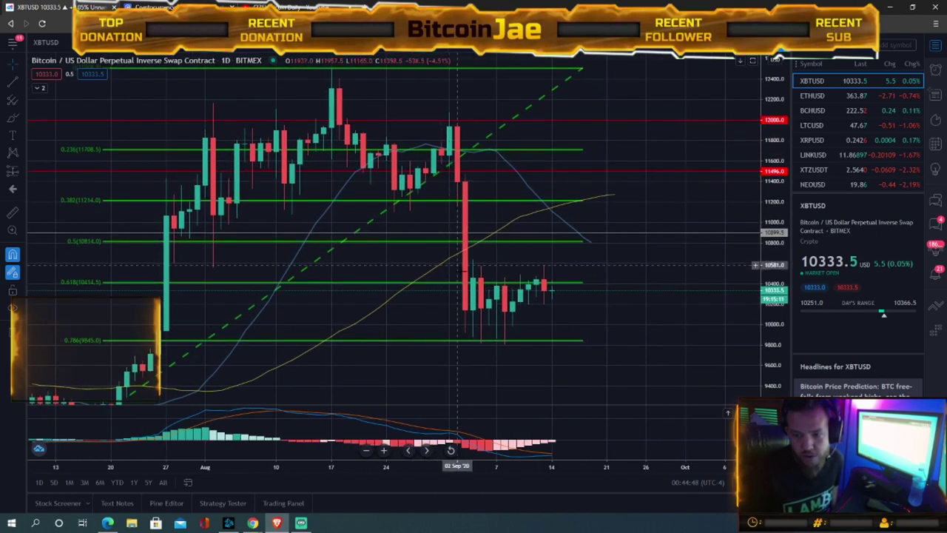
Switch the XBTUSD chart to the 4-hour interval and frame the candles from late August to 14 September 2020.
{"action": "left_click", "coordinate": [93, 43]}
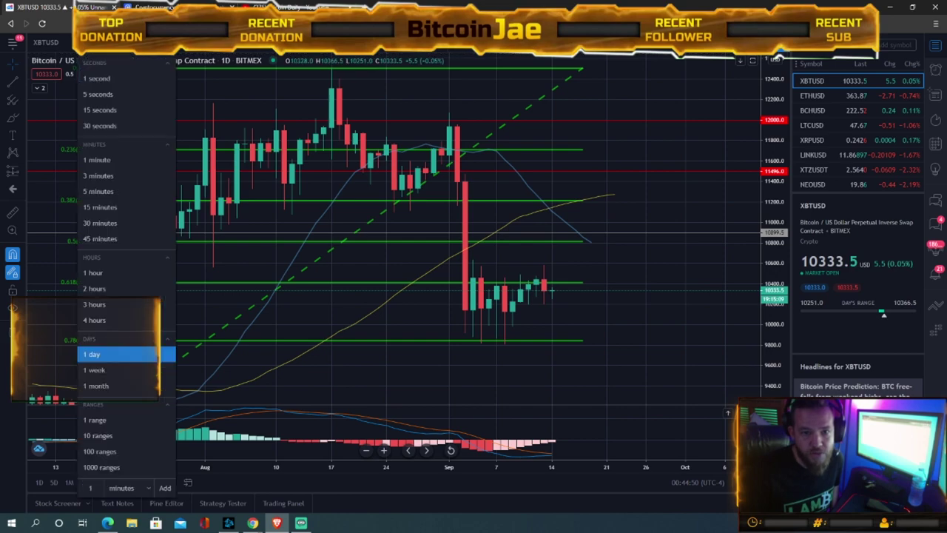
{"action": "left_click", "coordinate": [97, 319]}
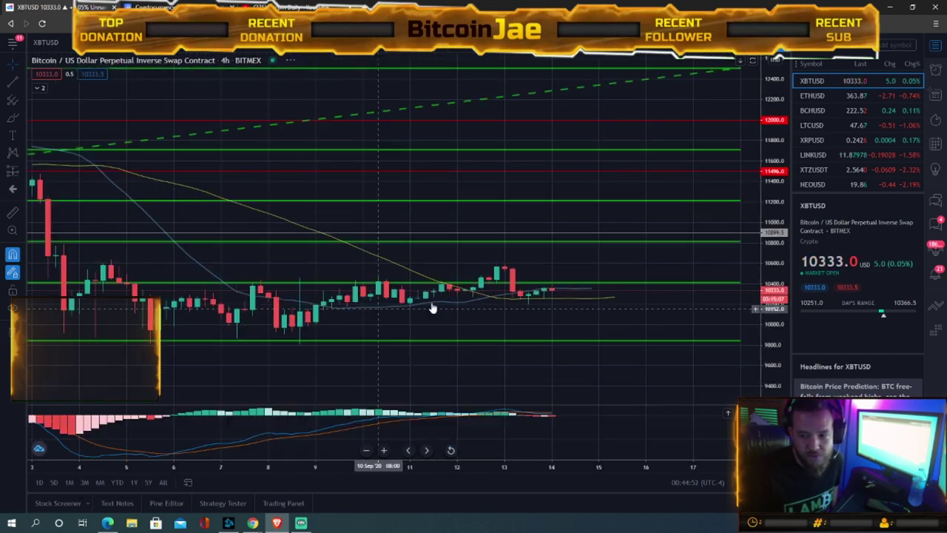
{"action": "left_click_drag", "start_coordinate": [775, 351], "coordinate": [738, 251]}
{"action": "left_click_drag", "start_coordinate": [566, 283], "coordinate": [633, 227]}
{"action": "scroll", "coordinate": [314, 323], "scroll_direction": "down", "scroll_amount": 4}
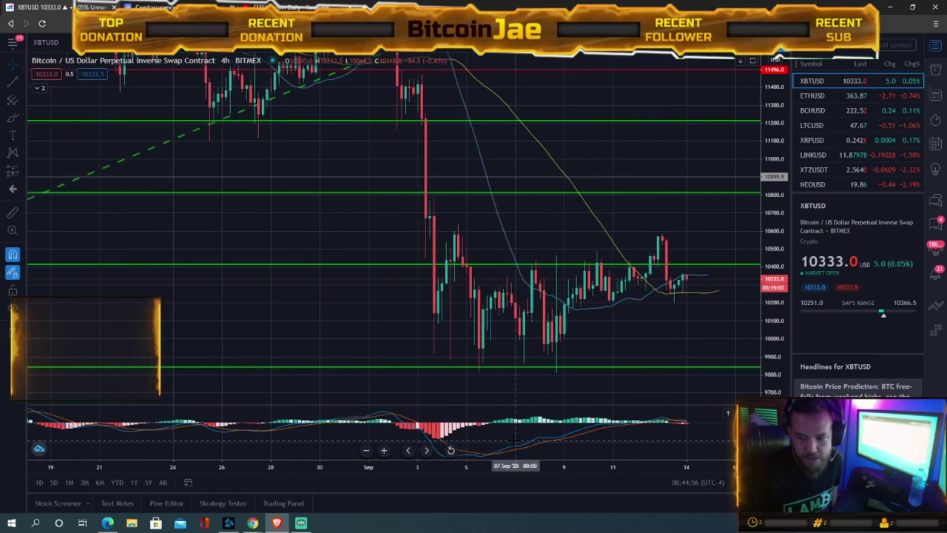
{"action": "left_click_drag", "start_coordinate": [397, 323], "coordinate": [195, 328]}
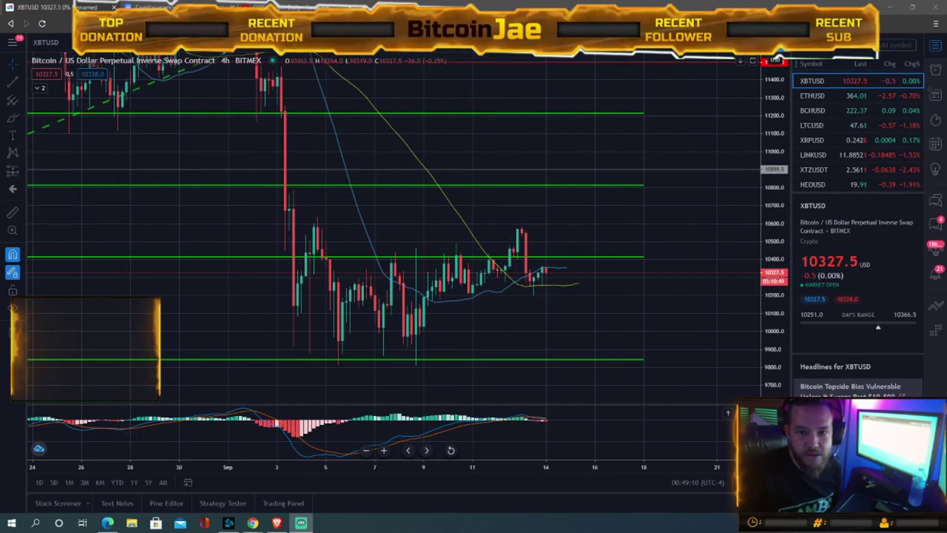
Return the XBTUSD chart to the daily interval and frame the July to mid-September 2020 candles with all Fibonacci levels.
{"action": "left_click", "coordinate": [88, 43]}
{"action": "left_click", "coordinate": [96, 354]}
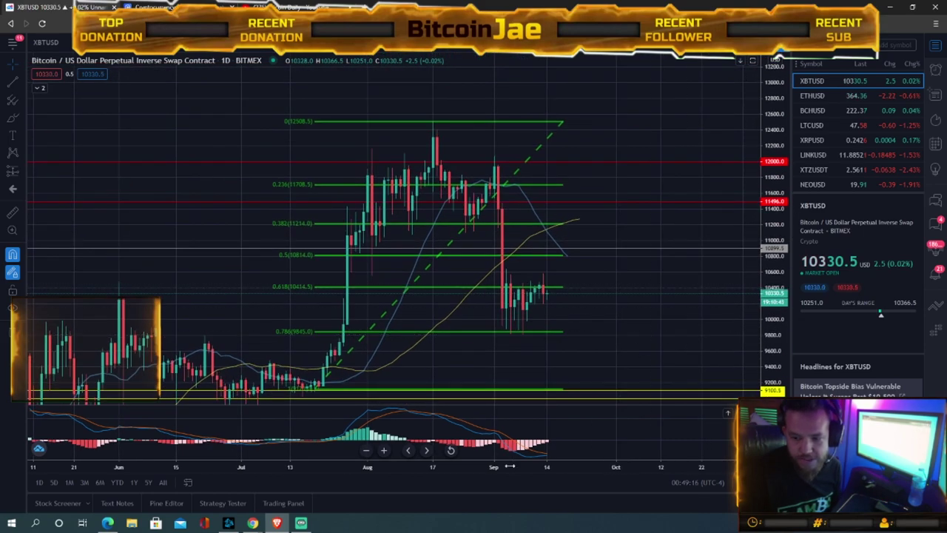
{"action": "scroll", "coordinate": [539, 348], "scroll_direction": "up", "scroll_amount": 2}
{"action": "left_click_drag", "start_coordinate": [540, 350], "coordinate": [666, 344]}
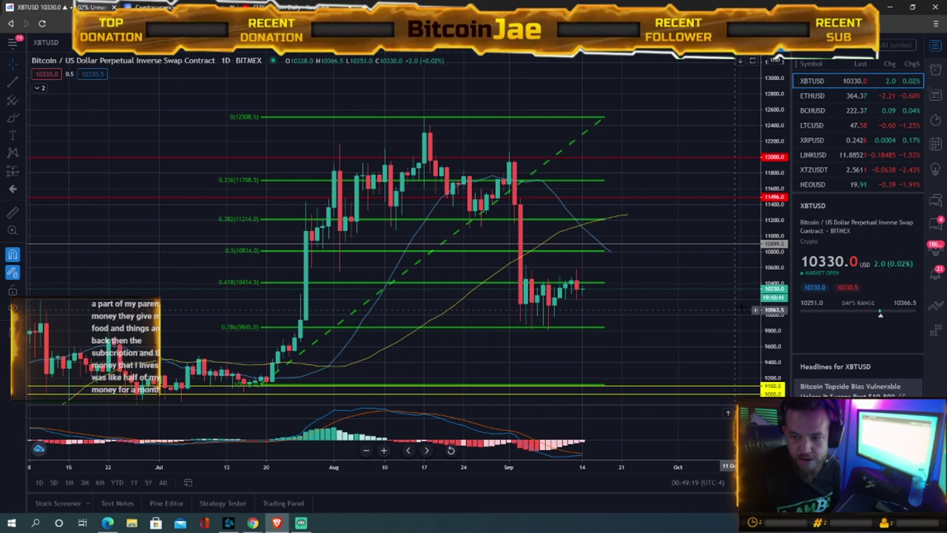
{"action": "left_click_drag", "start_coordinate": [767, 317], "coordinate": [767, 291]}
{"action": "left_click_drag", "start_coordinate": [662, 342], "coordinate": [581, 327]}
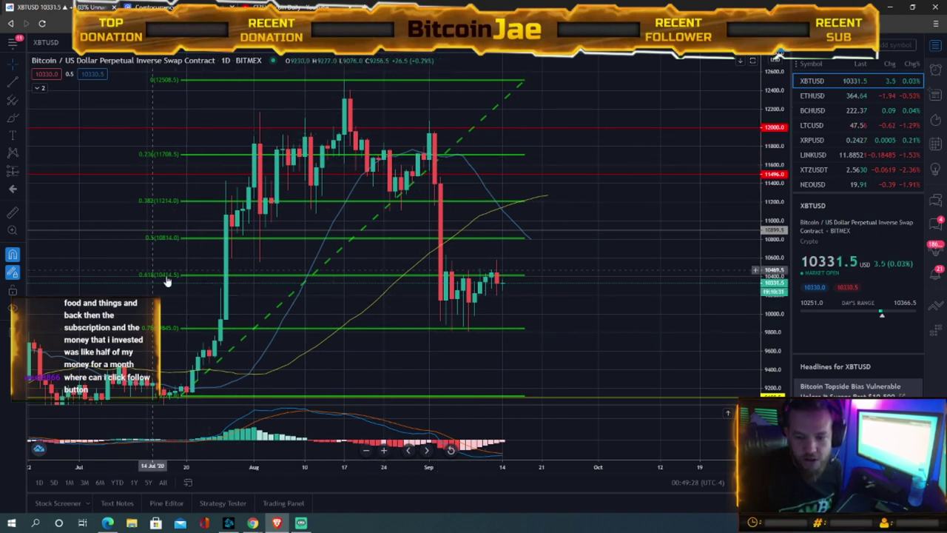
Examine the mid-September daily candles near the 0.618 Fibonacci level at 10414.5 and the 0.786 level at 9845.
{"action": "left_click_drag", "start_coordinate": [612, 318], "coordinate": [645, 284]}
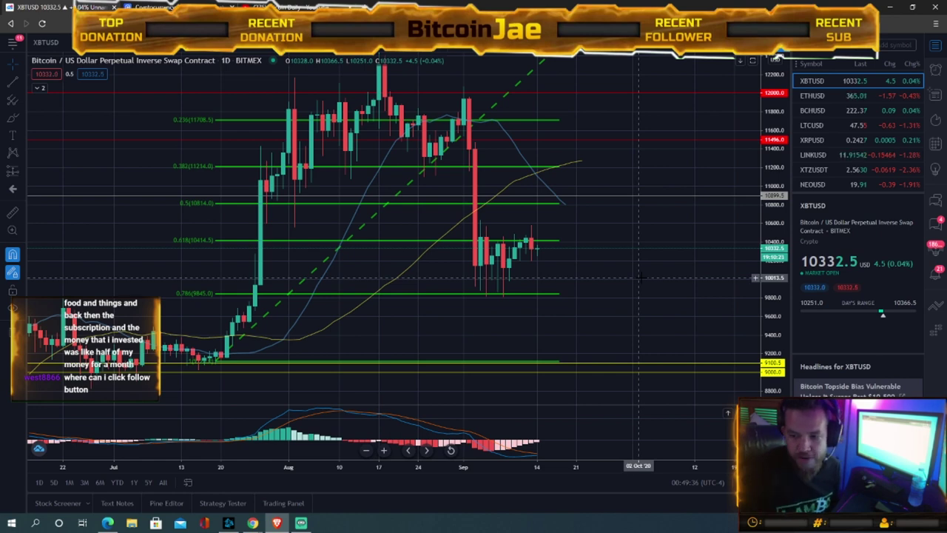
{"action": "left_click_drag", "start_coordinate": [613, 271], "coordinate": [614, 305]}
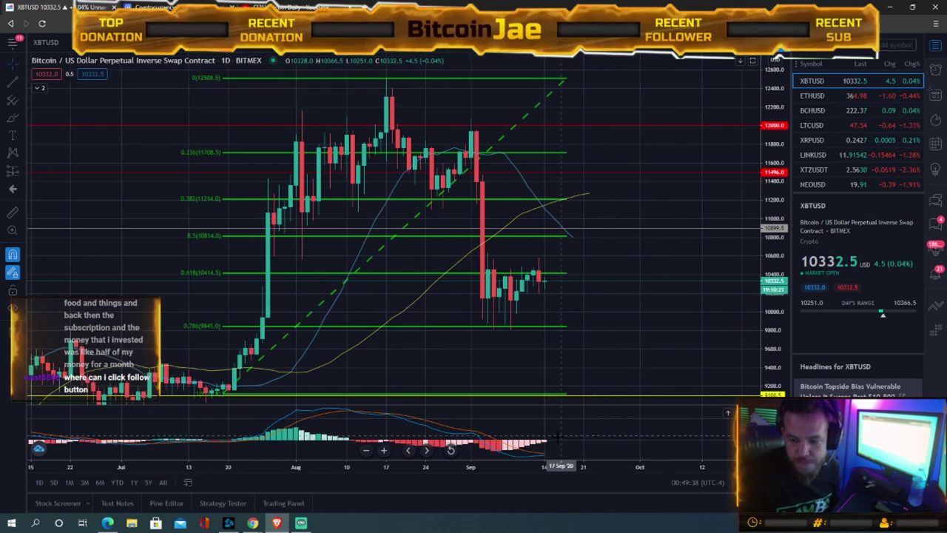
{"action": "left_click_drag", "start_coordinate": [774, 324], "coordinate": [754, 283]}
{"action": "mouse_move", "coordinate": [651, 347]}
{"action": "left_mouse_down"}
{"action": "mouse_move", "coordinate": [670, 324]}
{"action": "mouse_move", "coordinate": [641, 359]}
{"action": "left_mouse_up"}
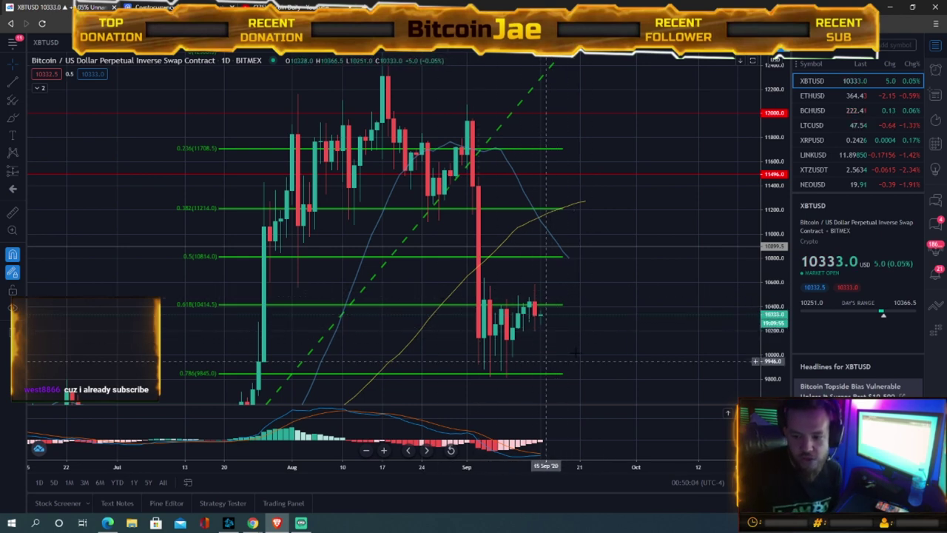
{"action": "left_click_drag", "start_coordinate": [612, 349], "coordinate": [638, 332]}
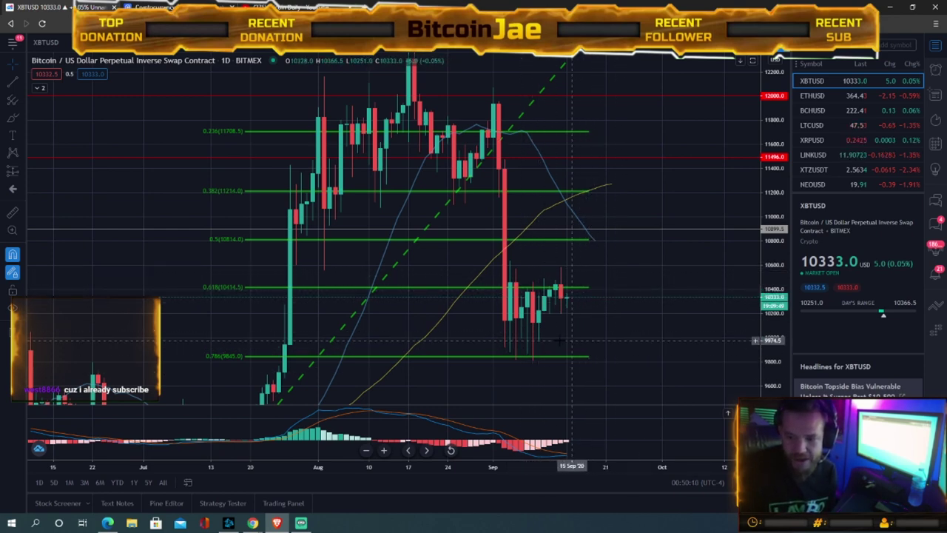
{"action": "left_click_drag", "start_coordinate": [577, 378], "coordinate": [642, 363]}
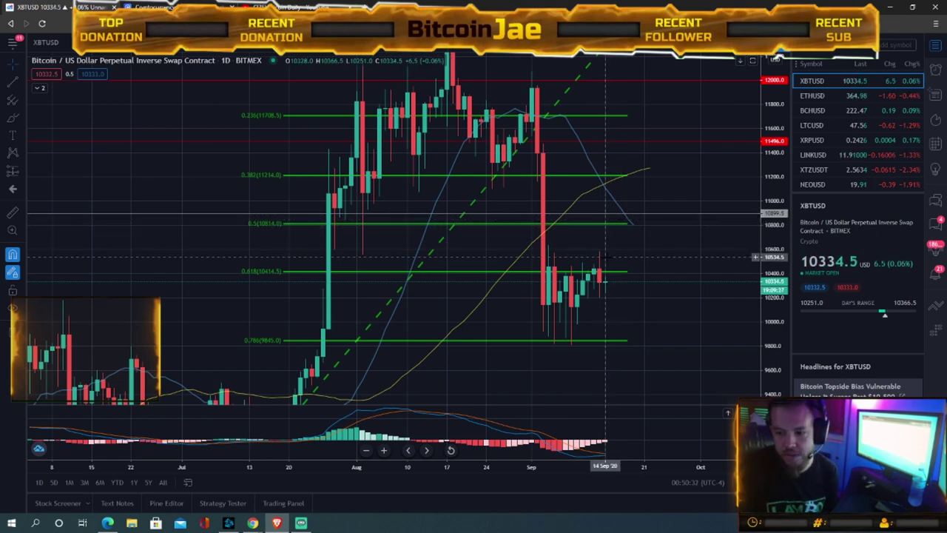
Examine the individual daily candles from 3 to 14 September 2020 up close around the 0.618 Fibonacci level.
{"action": "scroll", "coordinate": [545, 371], "scroll_direction": "up", "scroll_amount": 5}
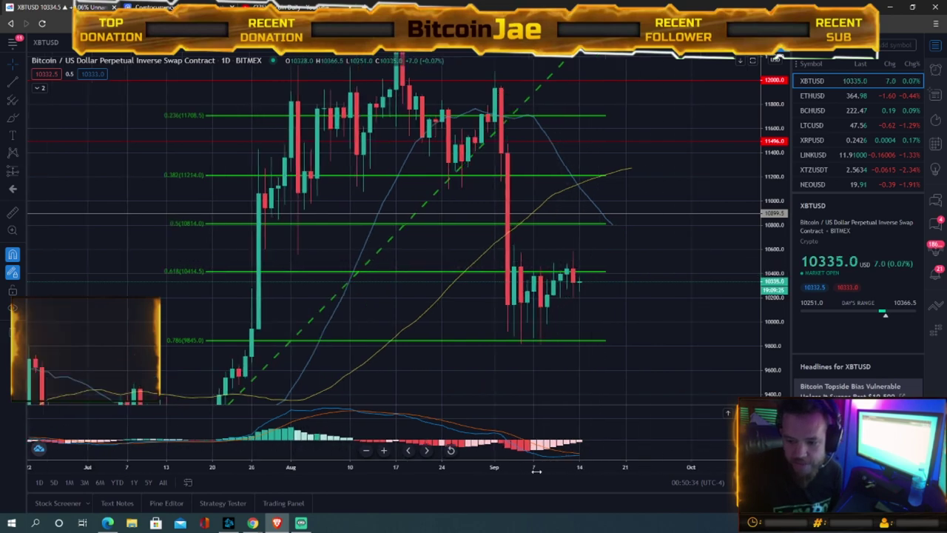
{"action": "scroll", "coordinate": [547, 371], "scroll_direction": "up", "scroll_amount": 3}
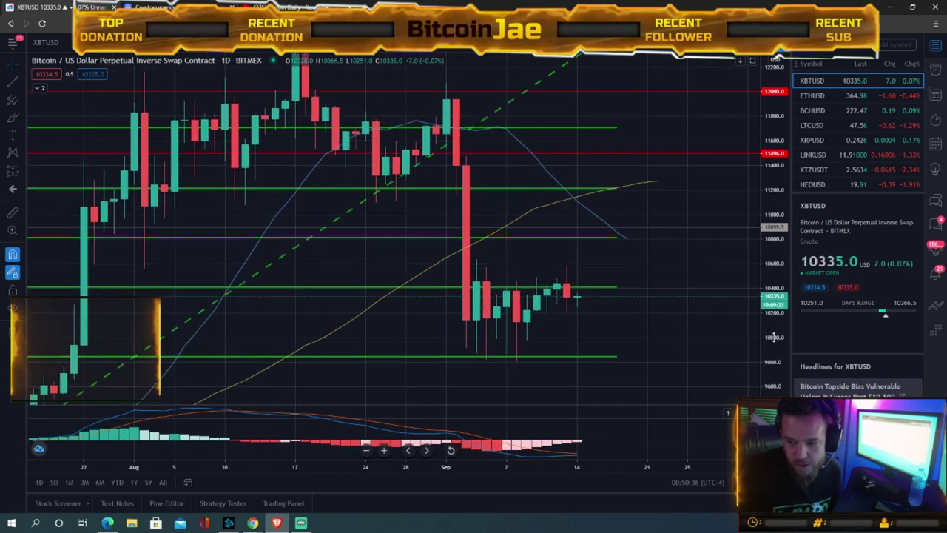
{"action": "scroll", "coordinate": [670, 292], "scroll_direction": "up", "scroll_amount": 3}
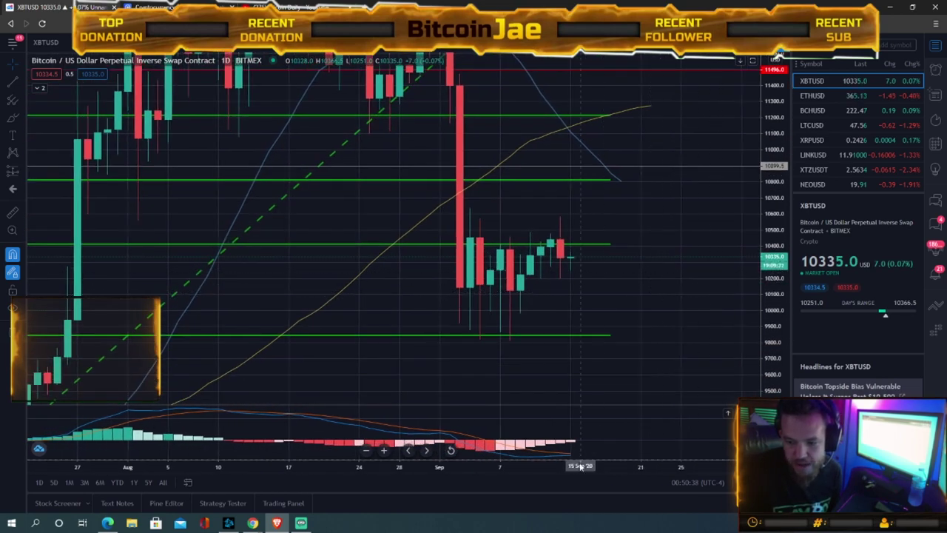
{"action": "scroll", "coordinate": [680, 369], "scroll_direction": "up", "scroll_amount": 2}
{"action": "left_click_drag", "start_coordinate": [683, 370], "coordinate": [705, 371]}
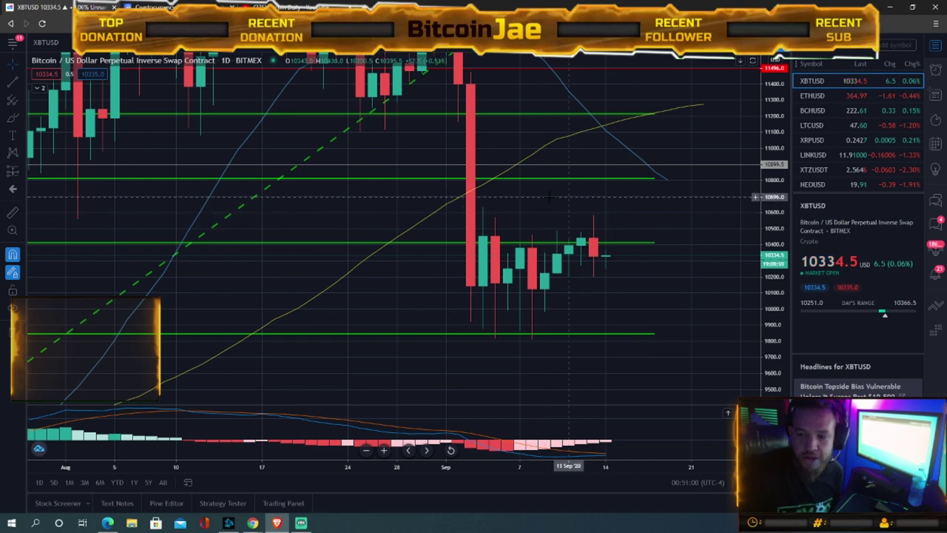
{"action": "left_click_drag", "start_coordinate": [769, 238], "coordinate": [766, 147]}
{"action": "left_click_drag", "start_coordinate": [784, 243], "coordinate": [761, 169]}
{"action": "left_click_drag", "start_coordinate": [607, 462], "coordinate": [488, 460]}
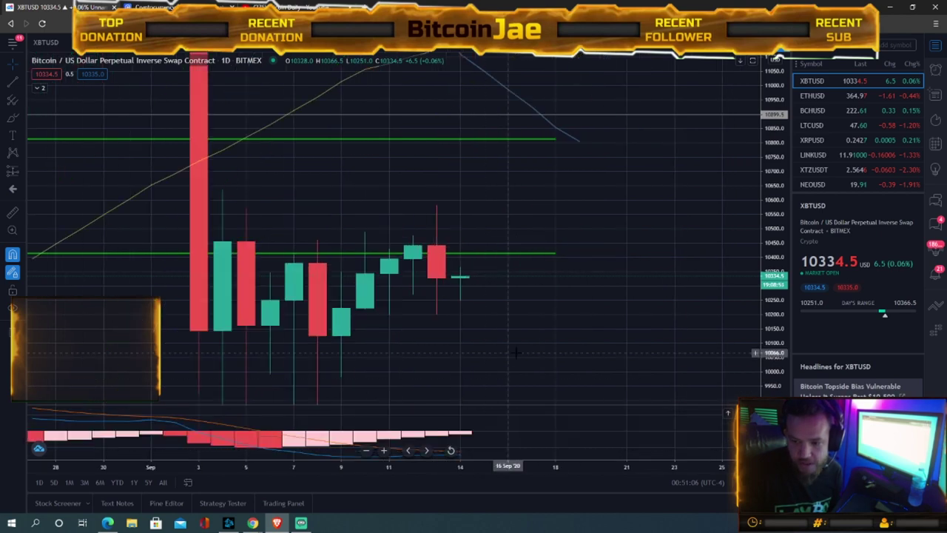
Examine the XBTUSD daily candles from 3 to 14 September 2020 against the surrounding Fibonacci levels and moving averages.
{"action": "left_click_drag", "start_coordinate": [509, 352], "coordinate": [601, 380]}
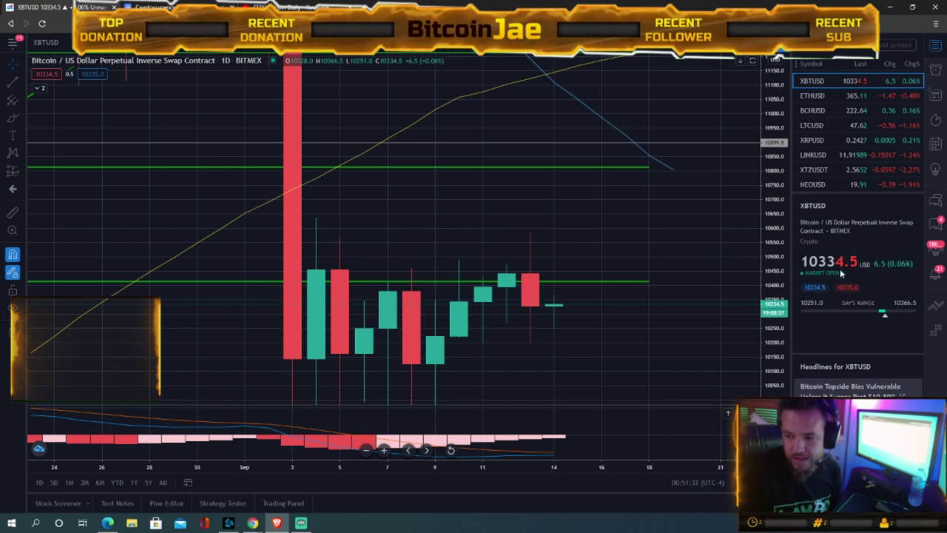
{"action": "left_click_drag", "start_coordinate": [618, 337], "coordinate": [634, 205]}
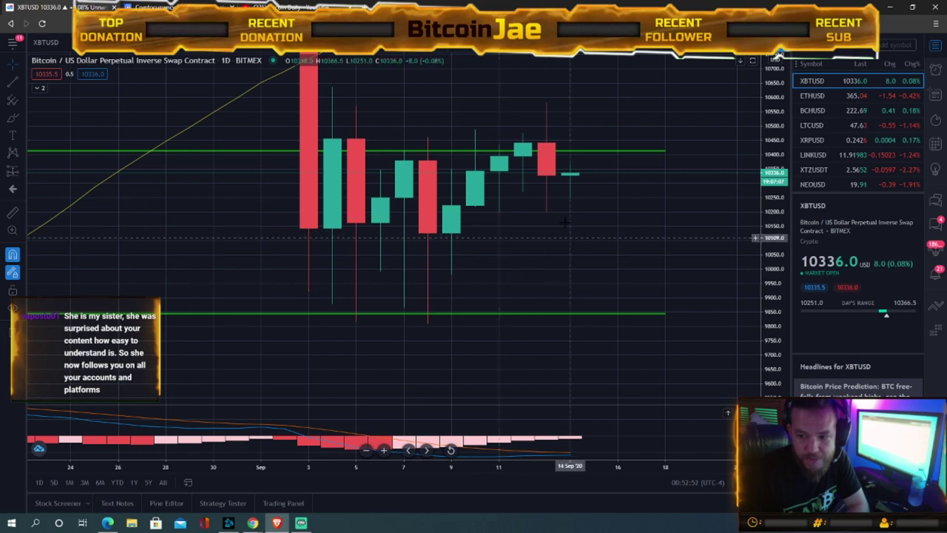
{"action": "left_click_drag", "start_coordinate": [617, 213], "coordinate": [584, 325]}
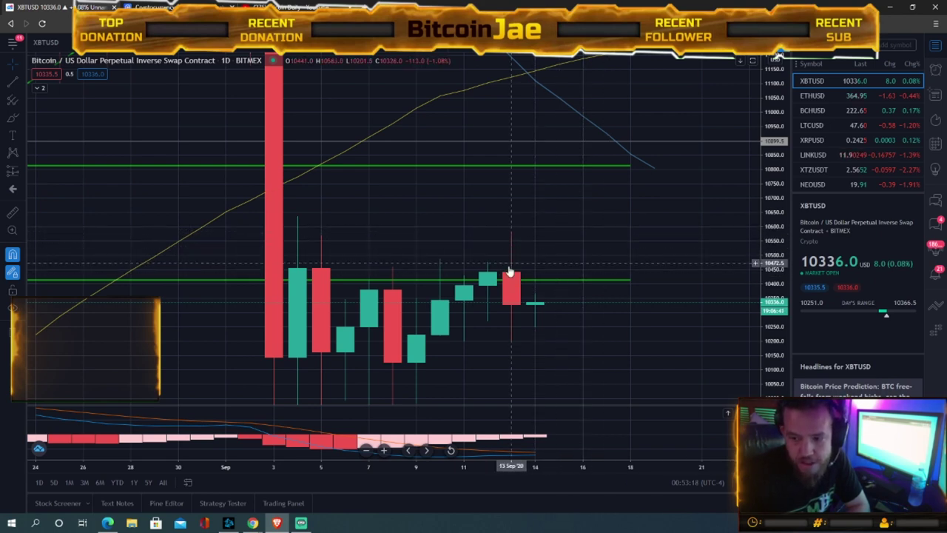
{"action": "left_click_drag", "start_coordinate": [508, 262], "coordinate": [520, 243]}
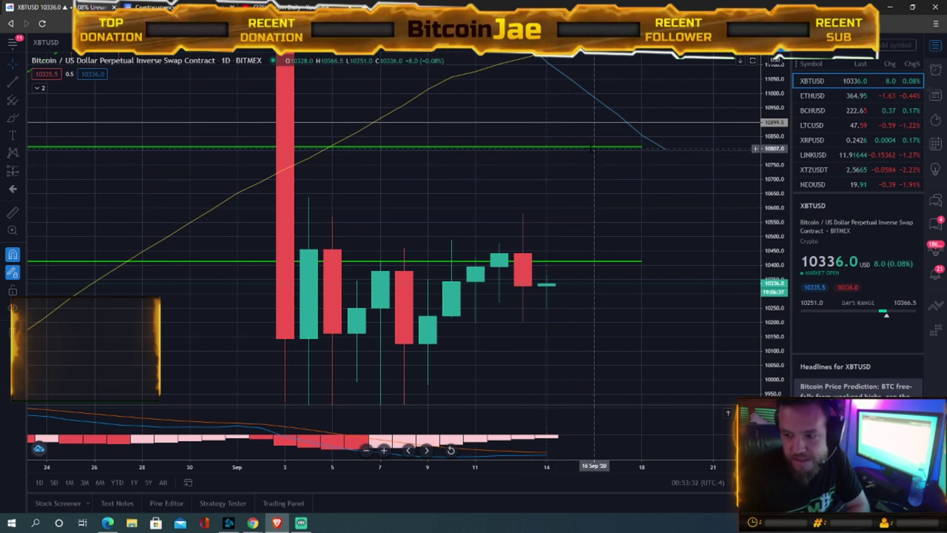
{"action": "left_click_drag", "start_coordinate": [570, 160], "coordinate": [543, 203]}
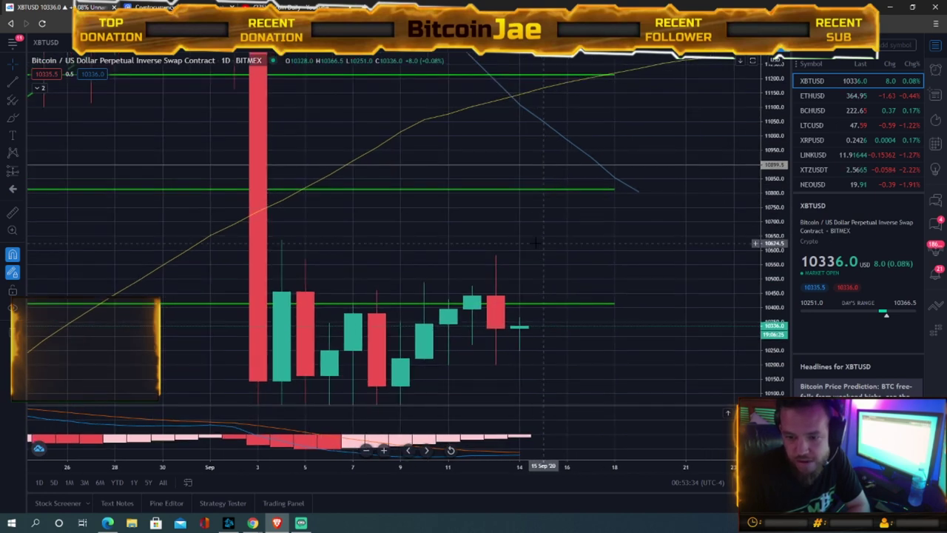
{"action": "mouse_move", "coordinate": [533, 227]}
{"action": "left_mouse_down"}
{"action": "mouse_move", "coordinate": [524, 234]}
{"action": "mouse_move", "coordinate": [534, 226]}
{"action": "left_mouse_up"}
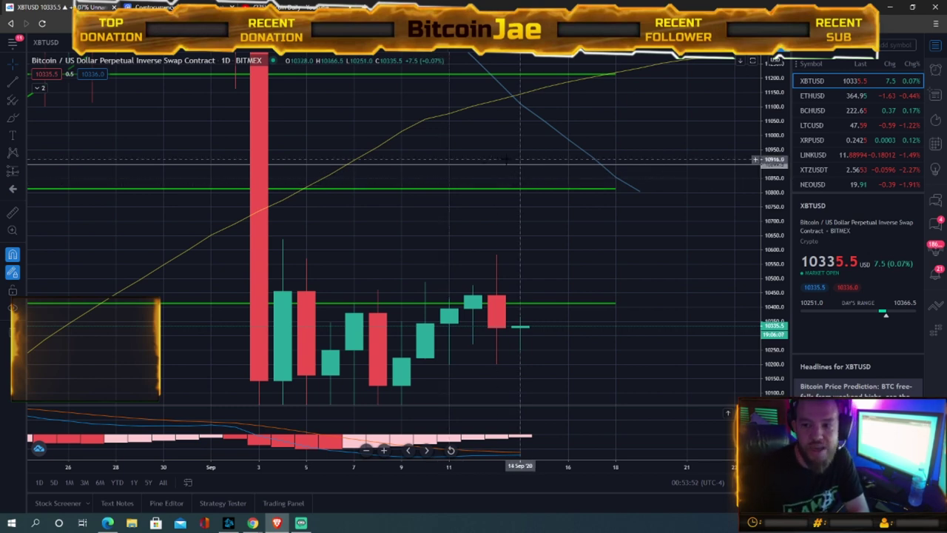
{"action": "left_click_drag", "start_coordinate": [560, 238], "coordinate": [568, 214]}
{"action": "left_click_drag", "start_coordinate": [509, 248], "coordinate": [508, 232]}
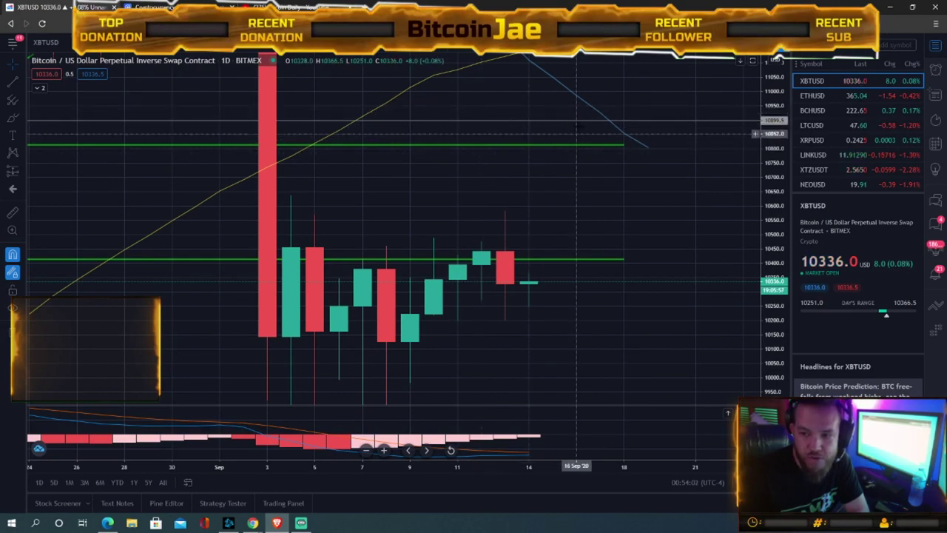
{"action": "left_click_drag", "start_coordinate": [550, 206], "coordinate": [571, 145]}
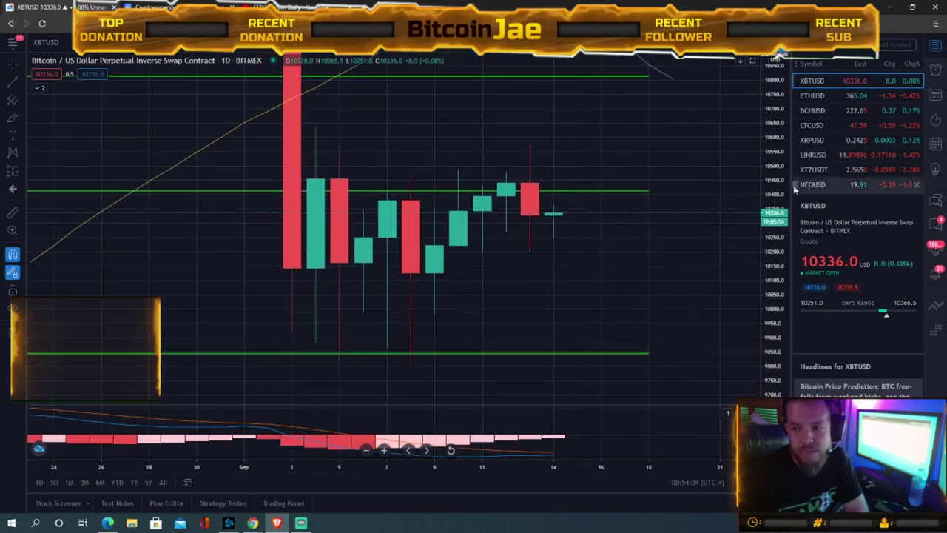
Switch to the ETHUSD daily chart and frame the July to mid-September 2020 candles below the 494.74 level.
{"action": "left_click_drag", "start_coordinate": [774, 178], "coordinate": [746, 262]}
{"action": "left_click_drag", "start_coordinate": [658, 253], "coordinate": [666, 326]}
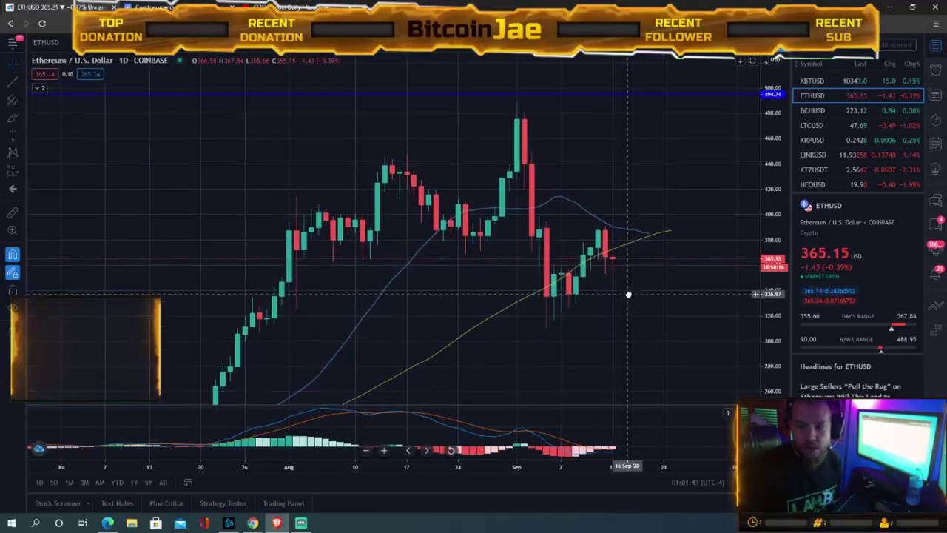
{"action": "left_click_drag", "start_coordinate": [628, 294], "coordinate": [621, 280]}
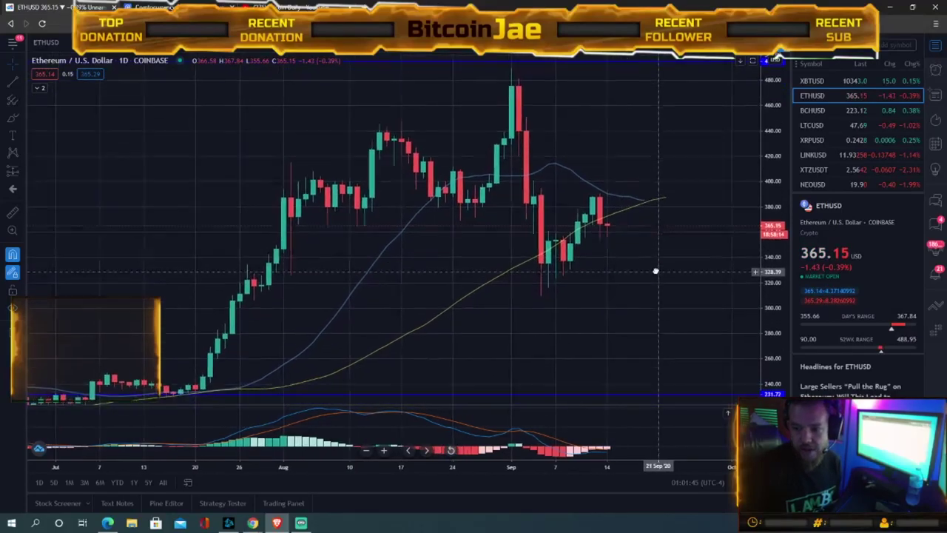
{"action": "left_click_drag", "start_coordinate": [778, 200], "coordinate": [777, 219]}
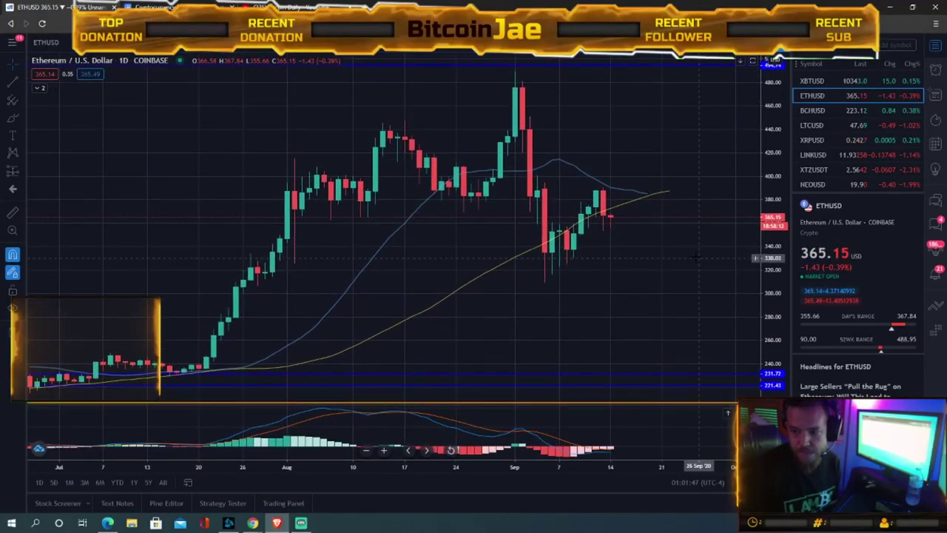
{"action": "left_click_drag", "start_coordinate": [701, 258], "coordinate": [687, 271]}
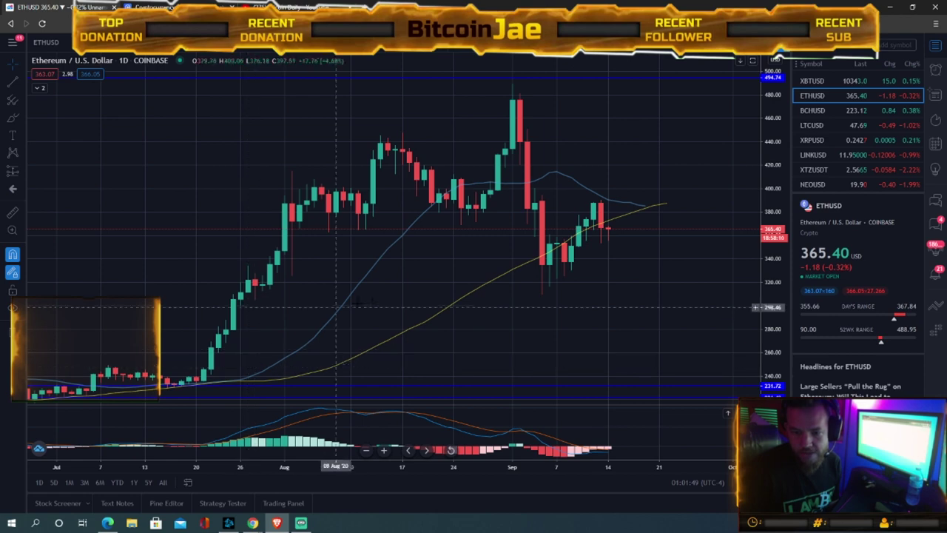
{"action": "left_click_drag", "start_coordinate": [526, 466], "coordinate": [559, 464]}
{"action": "left_click_drag", "start_coordinate": [630, 313], "coordinate": [626, 351]}
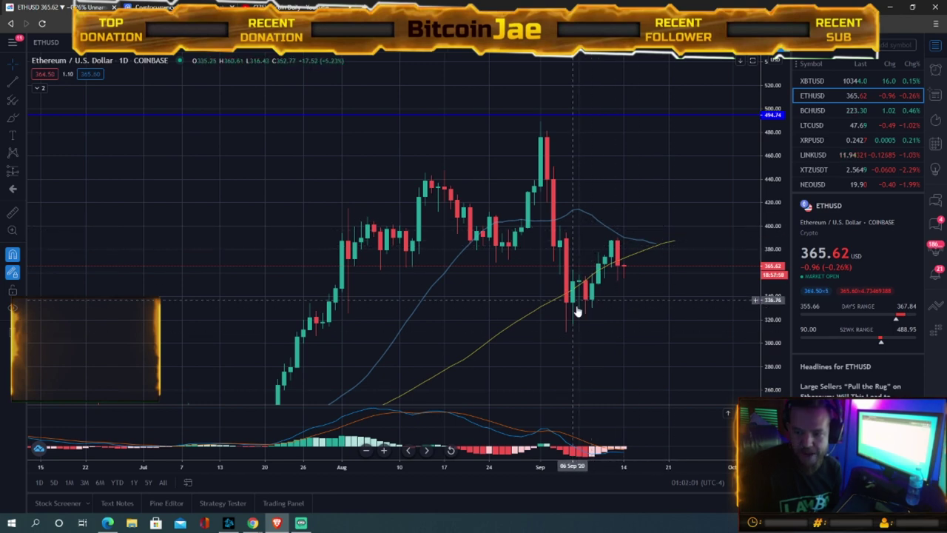
Check the length and offset settings of the yellow moving average on the ETHUSD chart, leaving them unmodified.
{"action": "left_click_drag", "start_coordinate": [650, 311], "coordinate": [624, 301]}
{"action": "left_click_drag", "start_coordinate": [583, 469], "coordinate": [486, 472]}
{"action": "left_click_drag", "start_coordinate": [522, 352], "coordinate": [624, 338]}
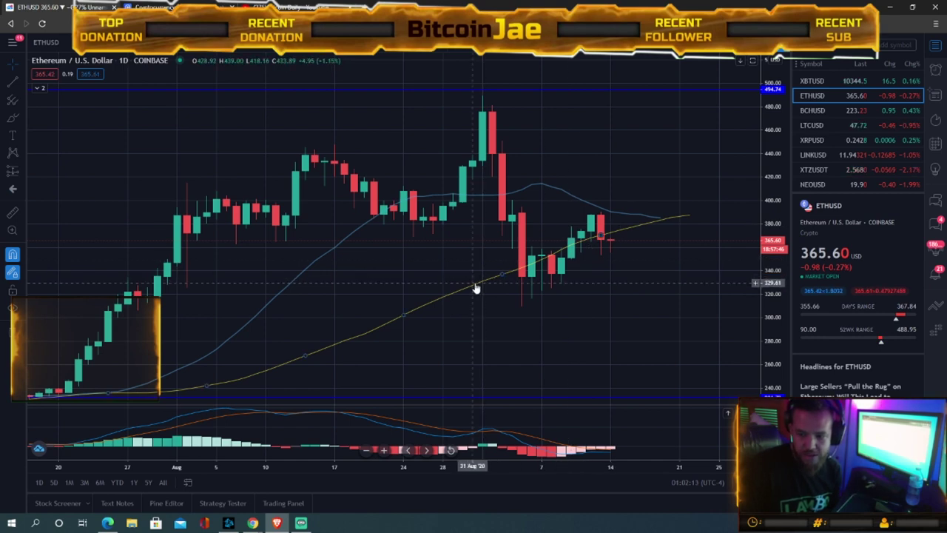
{"action": "double_click", "coordinate": [412, 316]}
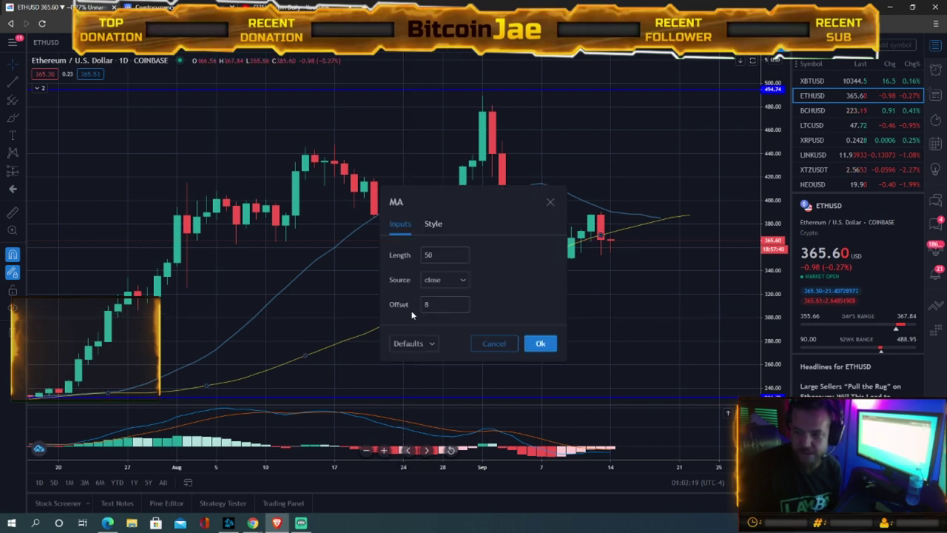
{"action": "left_click", "coordinate": [517, 341]}
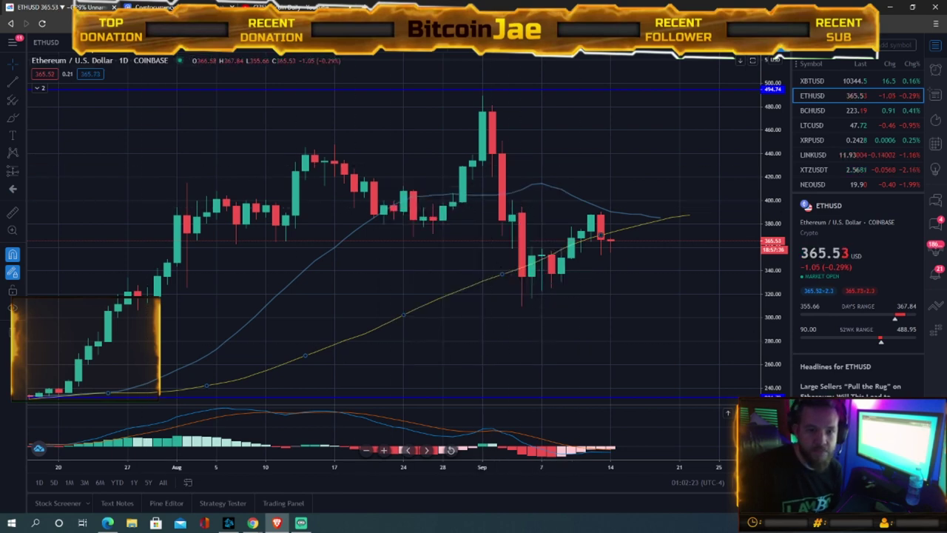
Check the length and offset settings of the blue moving average on the ETHUSD chart, leaving them unmodified.
{"action": "left_click_drag", "start_coordinate": [492, 296], "coordinate": [429, 338]}
{"action": "left_click_drag", "start_coordinate": [525, 344], "coordinate": [442, 363]}
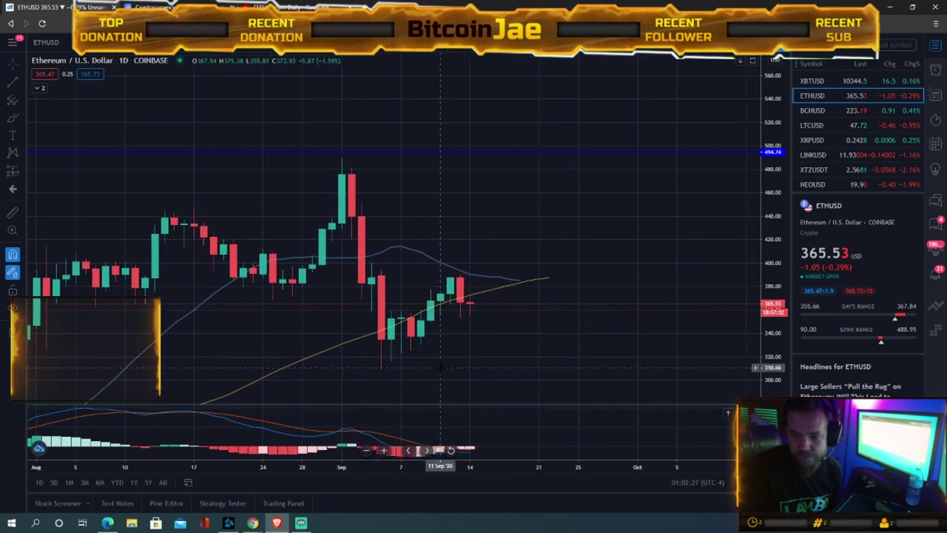
{"action": "double_click", "coordinate": [468, 276]}
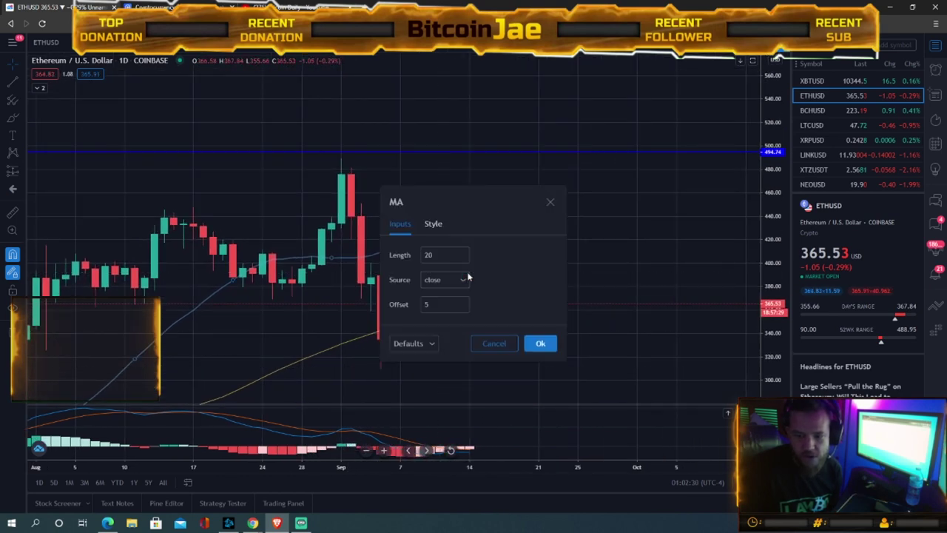
{"action": "left_click", "coordinate": [484, 344]}
Examine the ETHUSD daily candles from August to 14 September 2020 up close against the two moving averages.
{"action": "left_click_drag", "start_coordinate": [516, 354], "coordinate": [548, 335]}
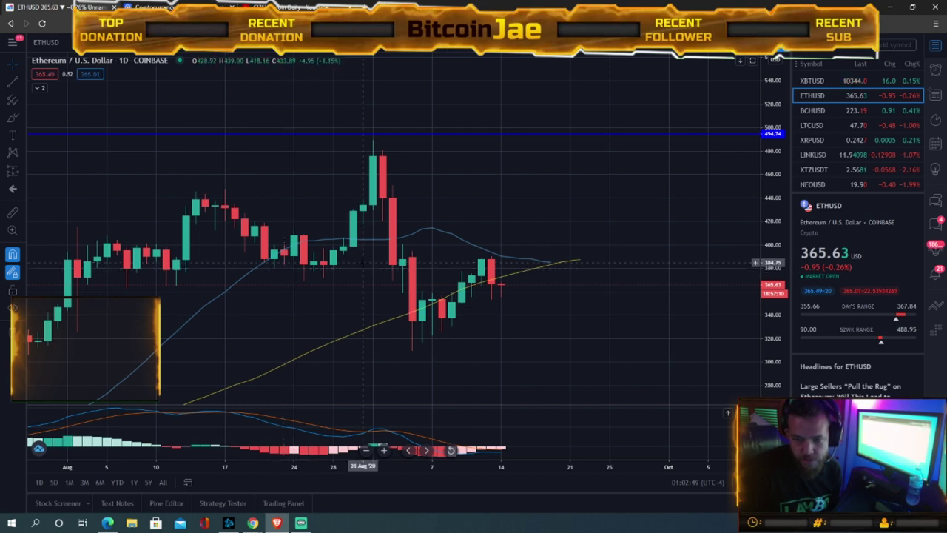
{"action": "left_click_drag", "start_coordinate": [235, 272], "coordinate": [283, 250]}
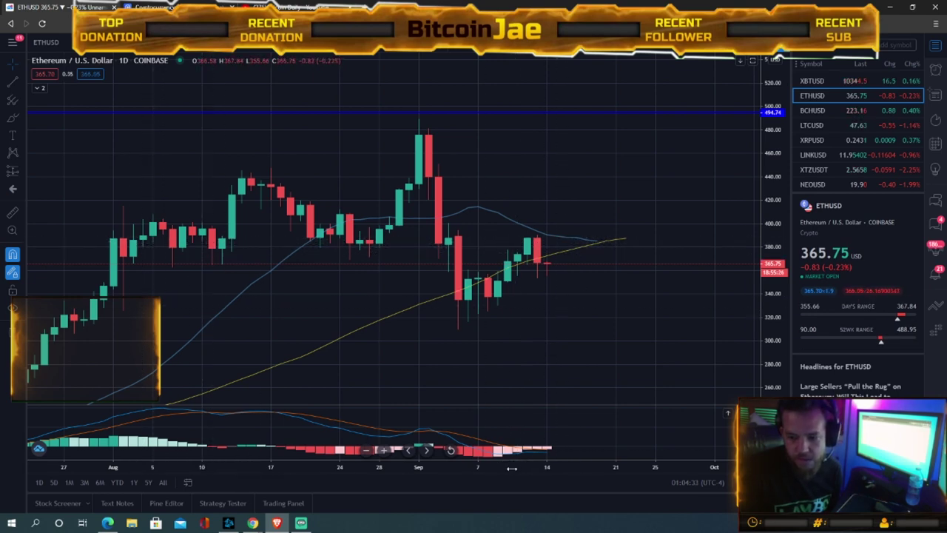
{"action": "left_click_drag", "start_coordinate": [492, 468], "coordinate": [426, 482]}
{"action": "left_click_drag", "start_coordinate": [523, 354], "coordinate": [588, 378]}
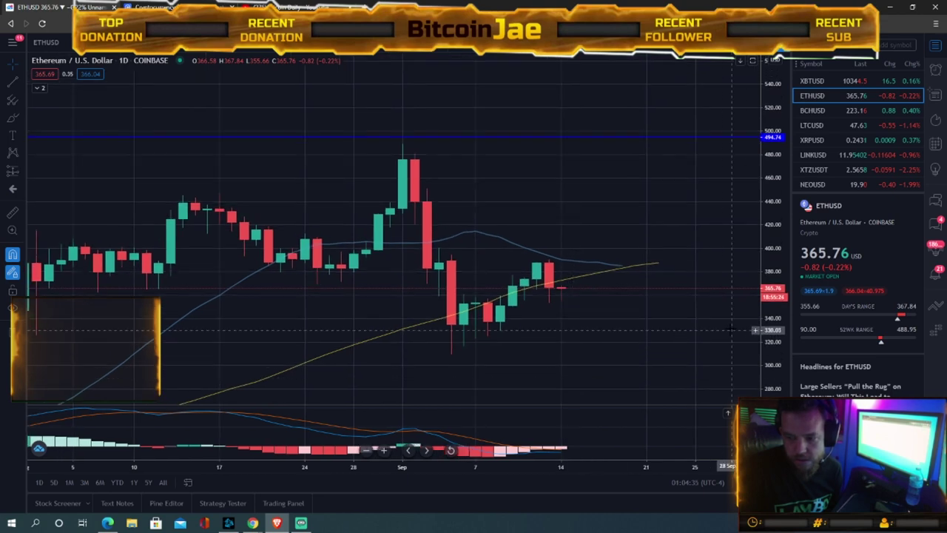
{"action": "left_click_drag", "start_coordinate": [777, 326], "coordinate": [768, 282]}
{"action": "left_click_drag", "start_coordinate": [628, 334], "coordinate": [591, 326]}
{"action": "scroll", "coordinate": [547, 448], "scroll_direction": "up", "scroll_amount": 4}
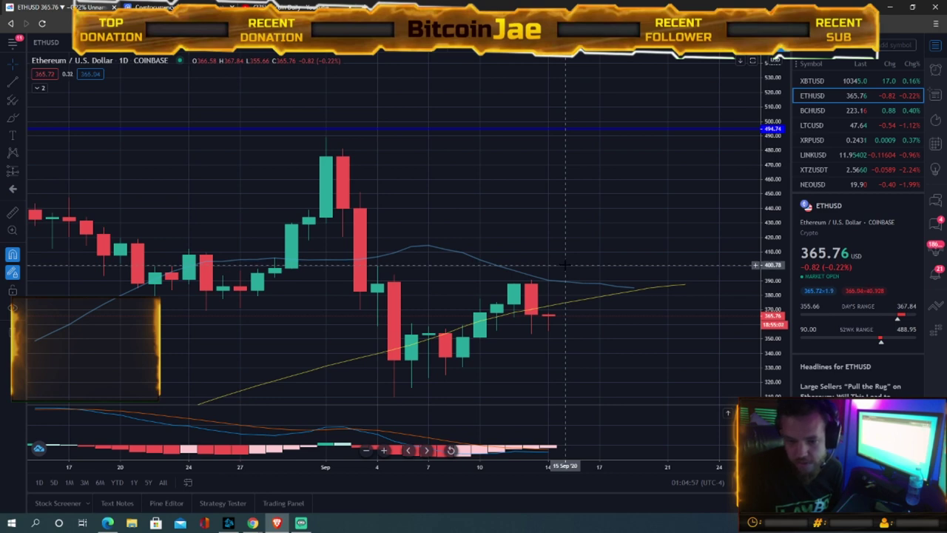
{"action": "left_click_drag", "start_coordinate": [291, 321], "coordinate": [363, 295]}
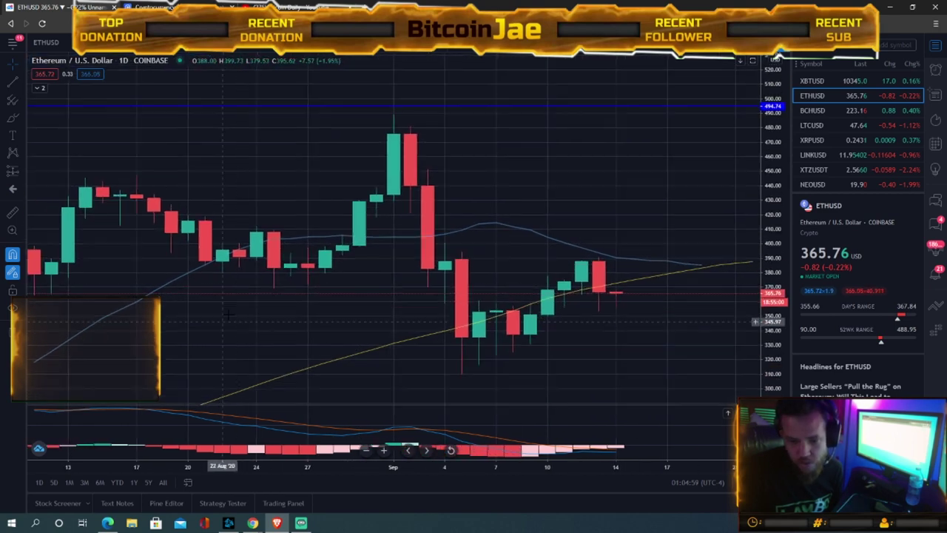
{"action": "left_click_drag", "start_coordinate": [299, 308], "coordinate": [223, 298]}
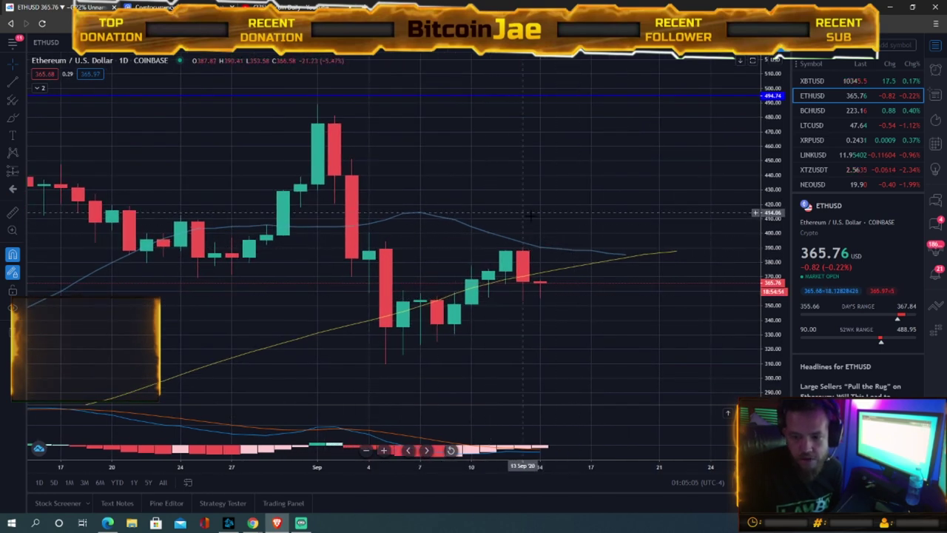
{"action": "left_click_drag", "start_coordinate": [284, 312], "coordinate": [509, 304]}
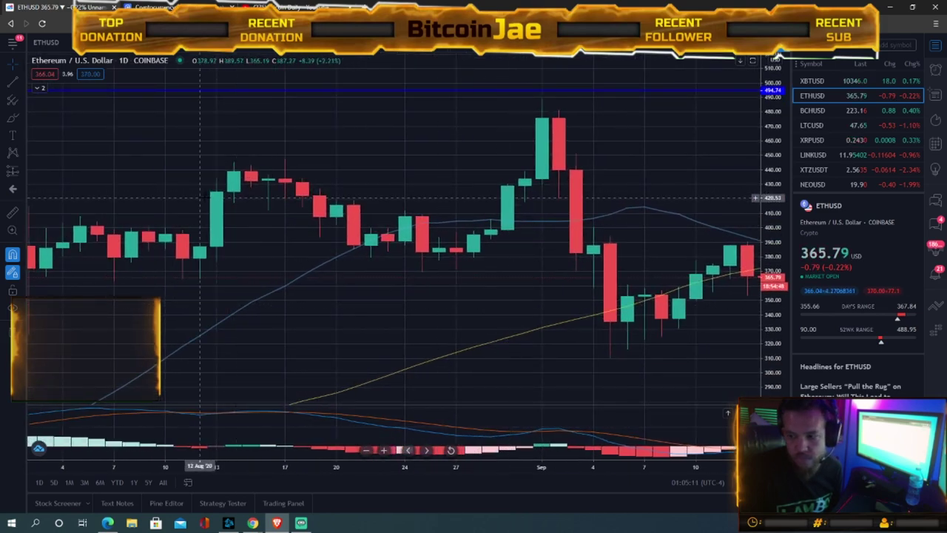
{"action": "left_click_drag", "start_coordinate": [427, 311], "coordinate": [230, 313]}
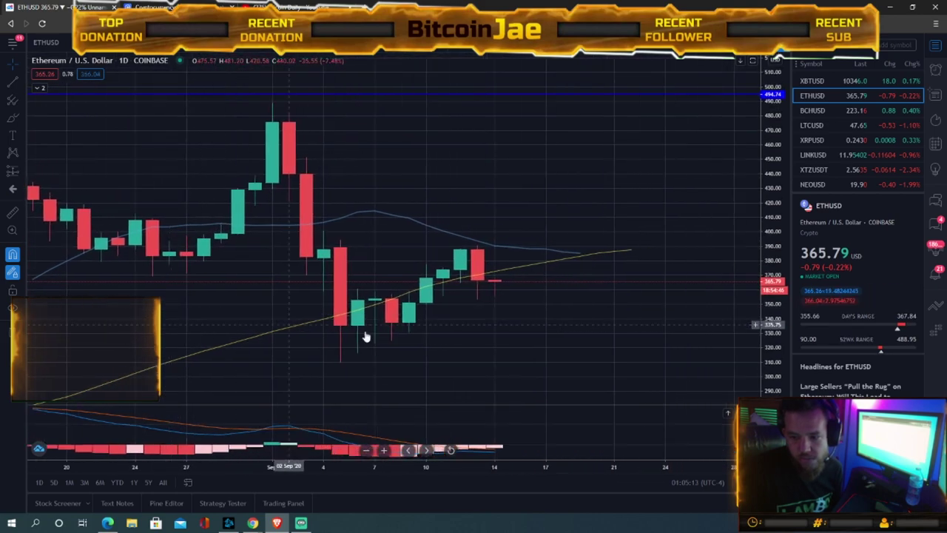
{"action": "left_click_drag", "start_coordinate": [532, 313], "coordinate": [575, 278]}
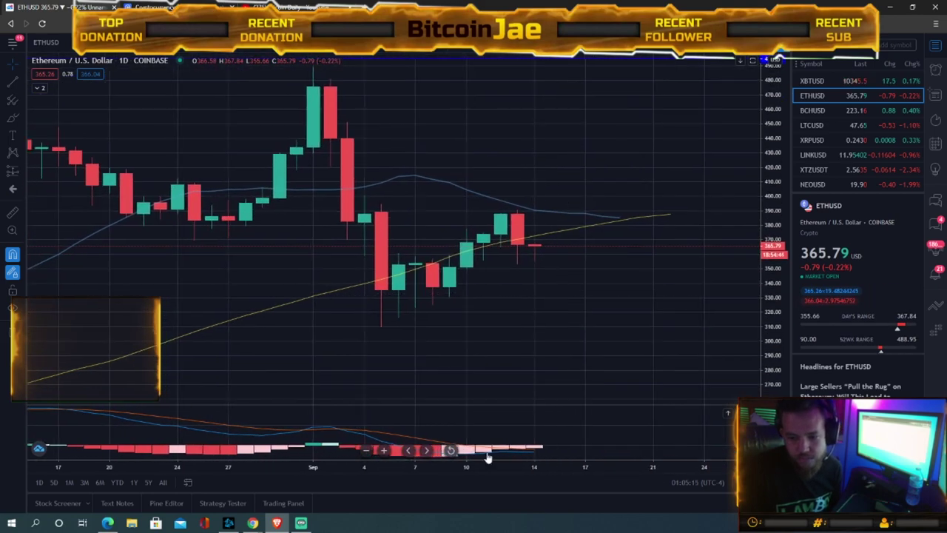
Examine the area after 14 September 2020 where the blue and yellow moving averages converge above the latest ETHUSD candles.
{"action": "scroll", "coordinate": [577, 364], "scroll_direction": "down", "scroll_amount": 5}
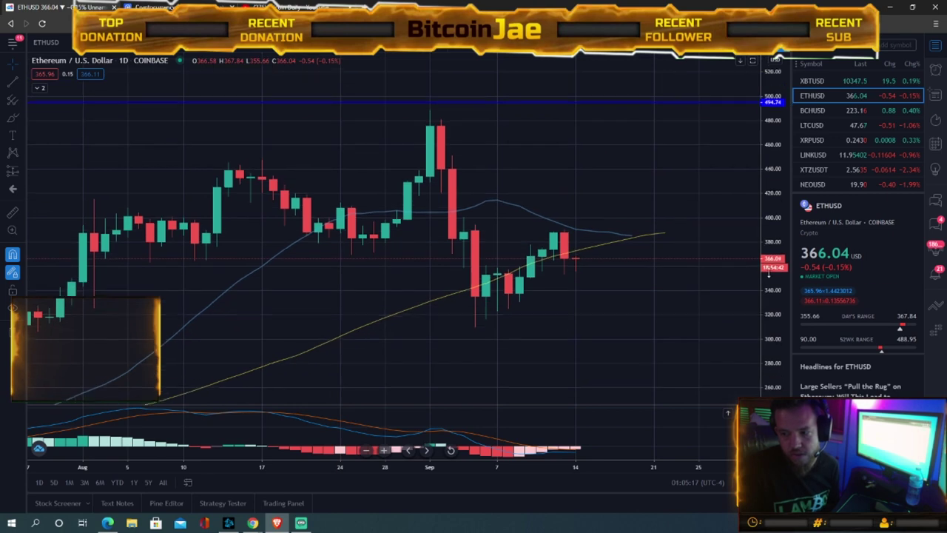
{"action": "left_click_drag", "start_coordinate": [769, 268], "coordinate": [769, 288]}
{"action": "left_click_drag", "start_coordinate": [655, 327], "coordinate": [662, 305]}
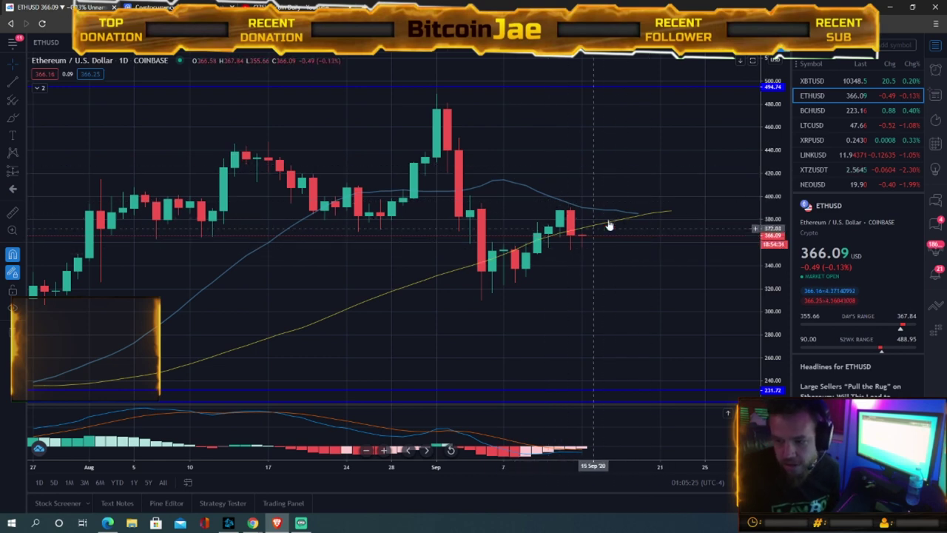
{"action": "left_click_drag", "start_coordinate": [780, 332], "coordinate": [780, 275]}
{"action": "left_click_drag", "start_coordinate": [672, 324], "coordinate": [598, 320]}
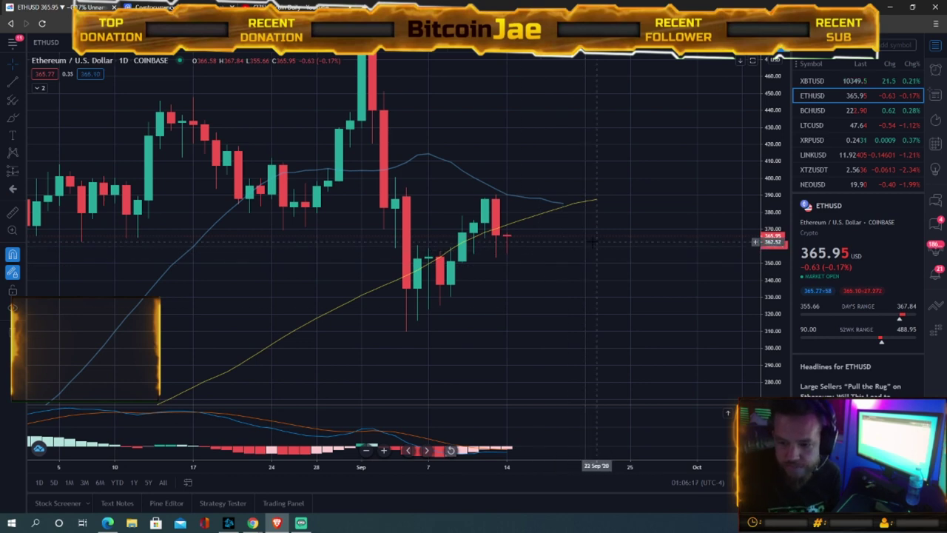
{"action": "left_click_drag", "start_coordinate": [570, 283], "coordinate": [571, 317]}
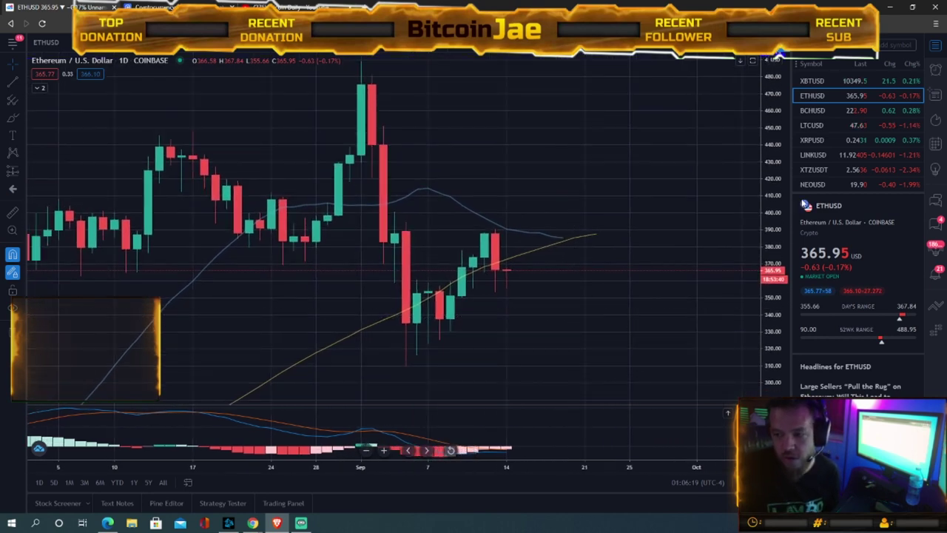
{"action": "left_click_drag", "start_coordinate": [769, 193], "coordinate": [770, 269]}
{"action": "left_click_drag", "start_coordinate": [600, 289], "coordinate": [568, 321]}
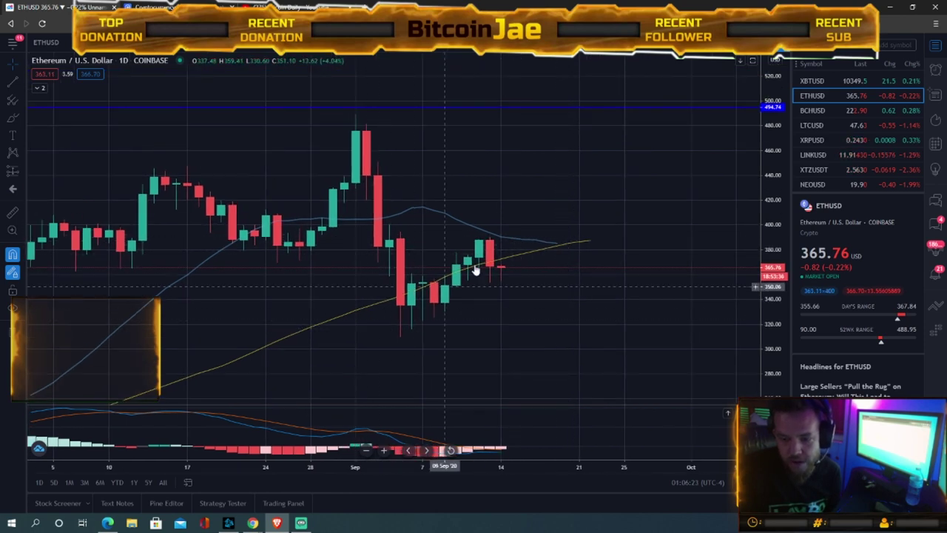
{"action": "left_click_drag", "start_coordinate": [770, 288], "coordinate": [772, 262]}
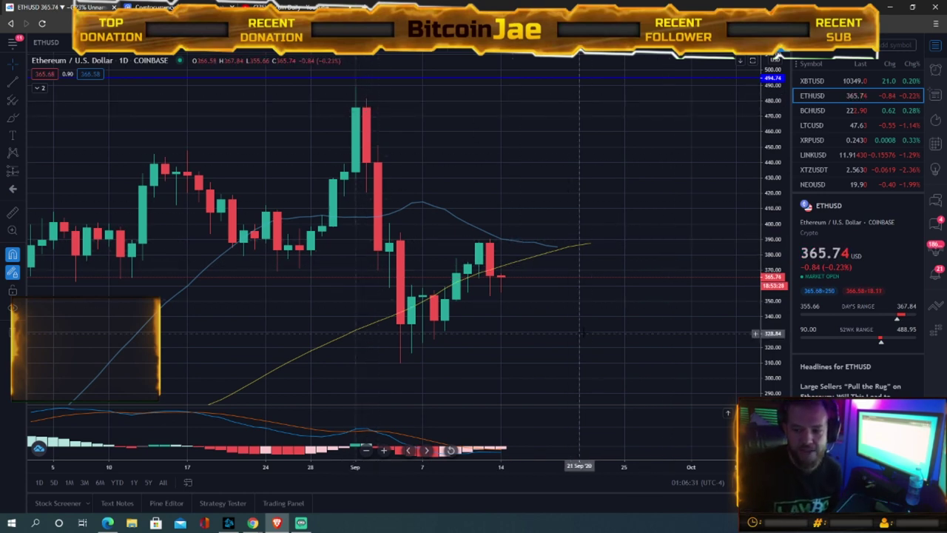
{"action": "left_click_drag", "start_coordinate": [581, 292], "coordinate": [564, 274]}
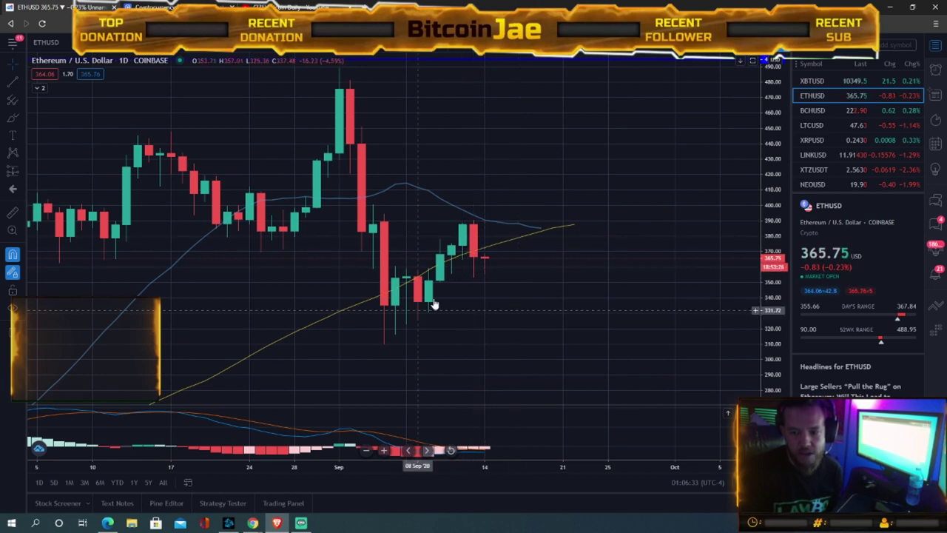
Bring the horizontal levels at 231.72, 221.43 and 206.79 below the ETHUSD candles into view.
{"action": "left_click_drag", "start_coordinate": [532, 309], "coordinate": [517, 221]}
{"action": "left_click_drag", "start_coordinate": [523, 270], "coordinate": [624, 227]}
{"action": "scroll", "coordinate": [576, 293], "scroll_direction": "down", "scroll_amount": 5}
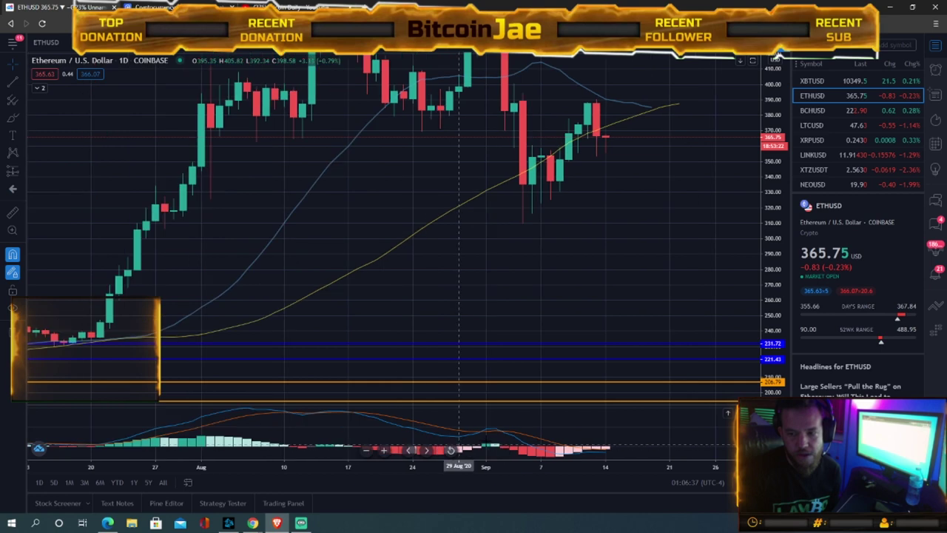
Examine the ETHUSD daily candles of June and July 2020 around the horizontal levels from 231.72 down to 160.62.
{"action": "left_click_drag", "start_coordinate": [576, 294], "coordinate": [565, 287]}
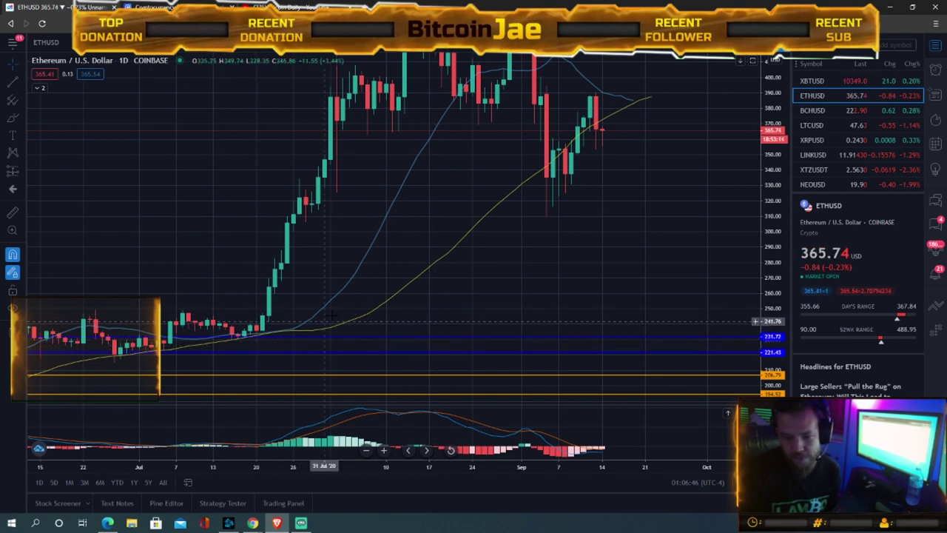
{"action": "left_click_drag", "start_coordinate": [355, 309], "coordinate": [460, 286]}
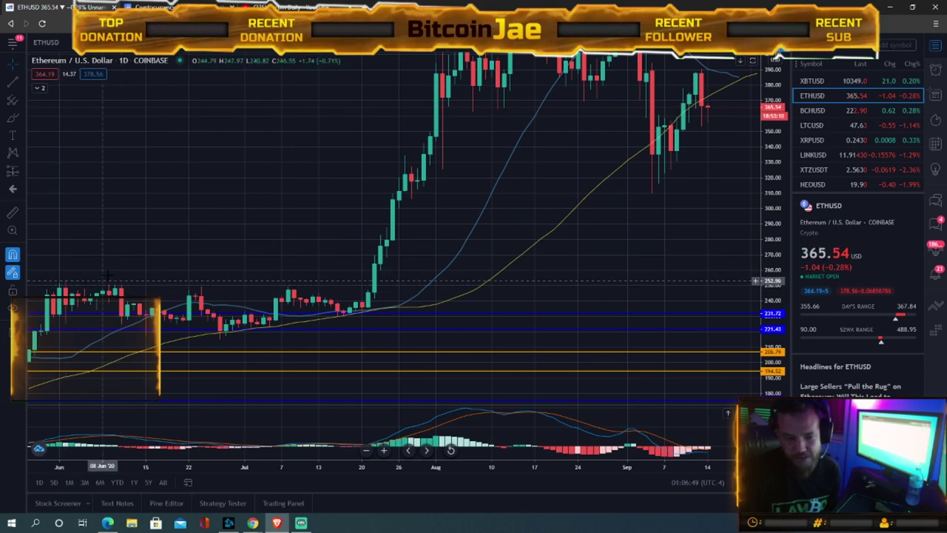
{"action": "scroll", "coordinate": [122, 289], "scroll_direction": "left", "scroll_amount": 4}
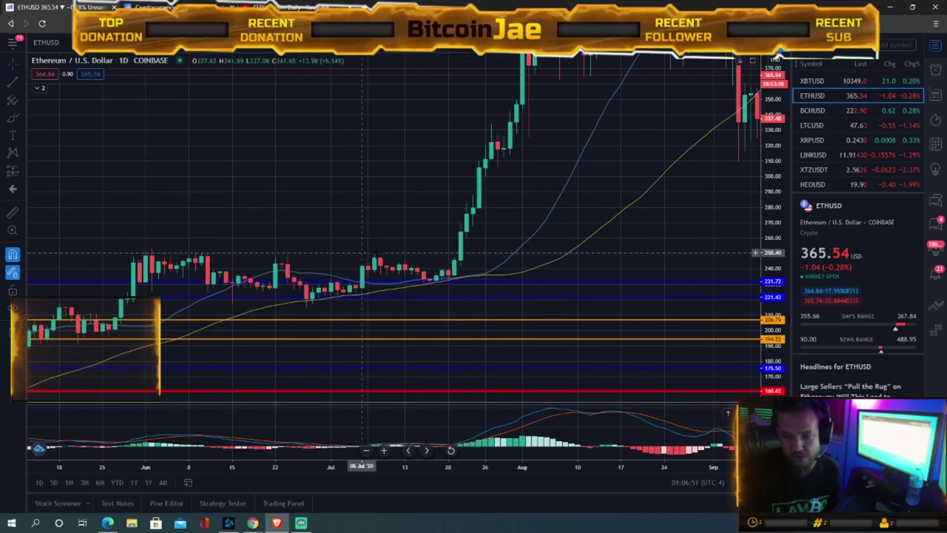
Examine the ETHUSD candles from August to 14 September 2020 below the 494.74 level, along with the projected ends of both moving averages.
{"action": "left_click_drag", "start_coordinate": [553, 220], "coordinate": [255, 256]}
{"action": "left_click_drag", "start_coordinate": [475, 233], "coordinate": [521, 350]}
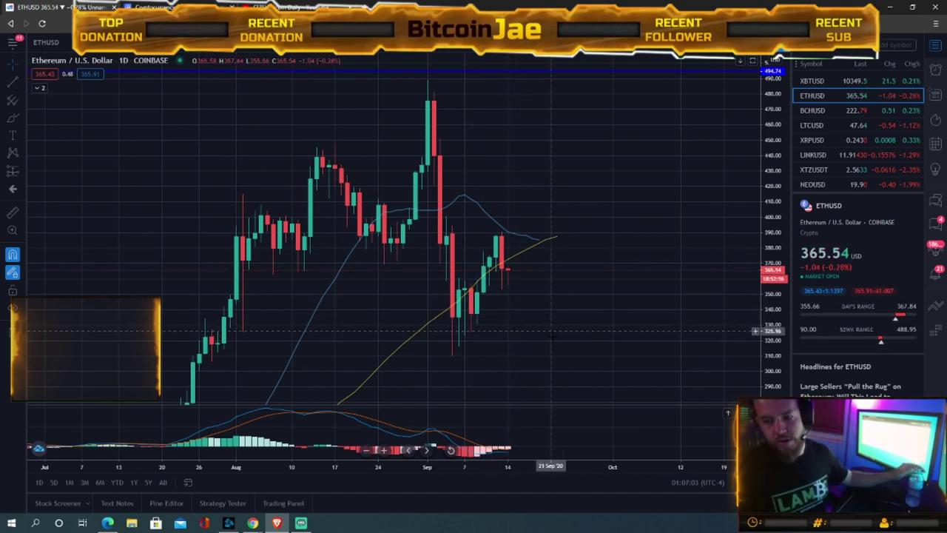
{"action": "left_click_drag", "start_coordinate": [551, 329], "coordinate": [573, 359]}
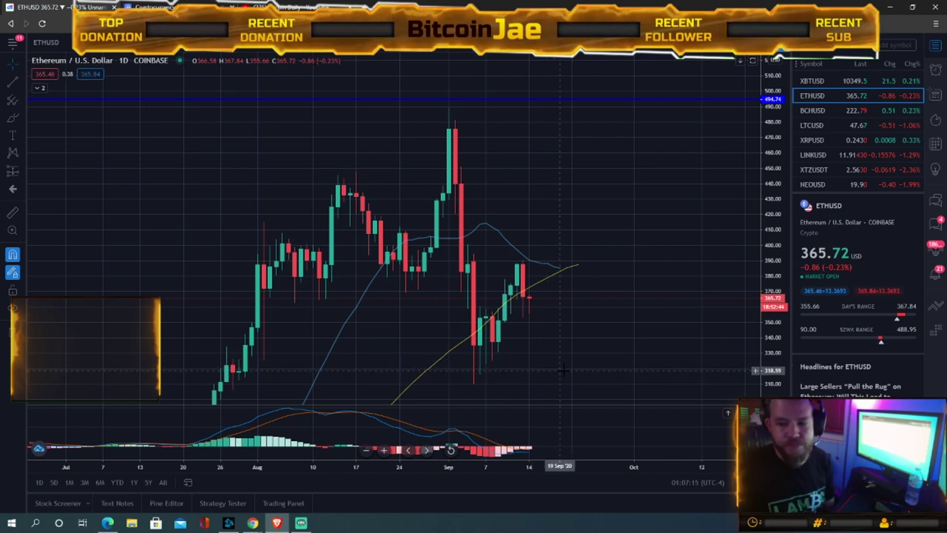
{"action": "left_click_drag", "start_coordinate": [579, 352], "coordinate": [605, 343]}
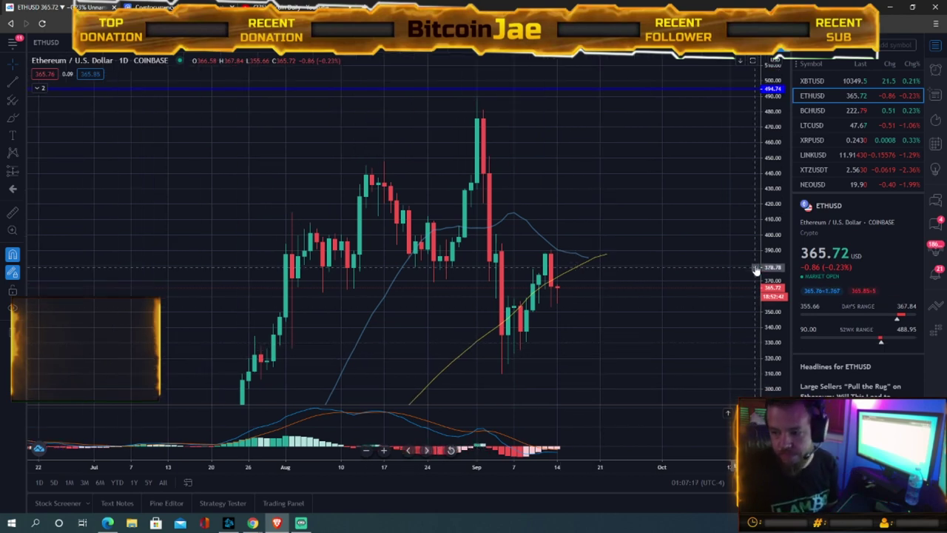
{"action": "left_click_drag", "start_coordinate": [771, 257], "coordinate": [766, 275]}
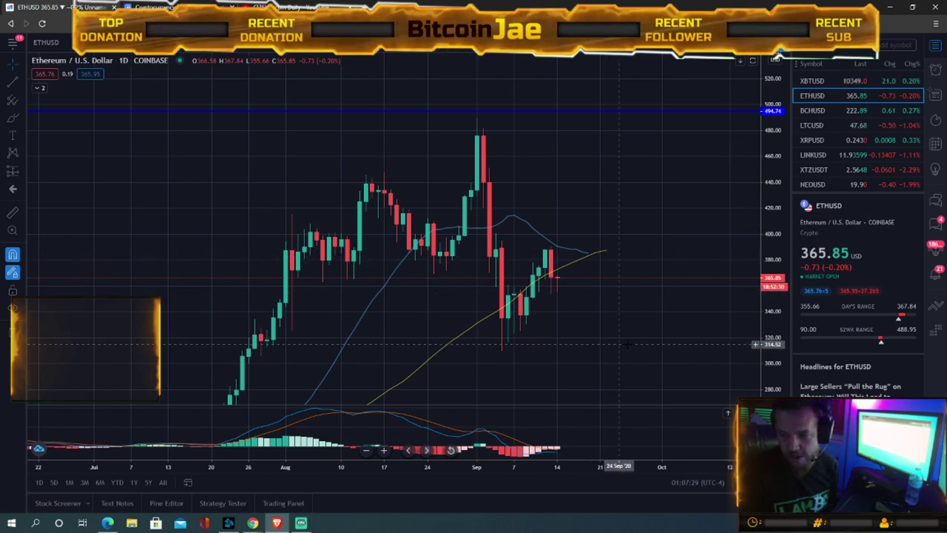
{"action": "left_click_drag", "start_coordinate": [774, 303], "coordinate": [776, 277]}
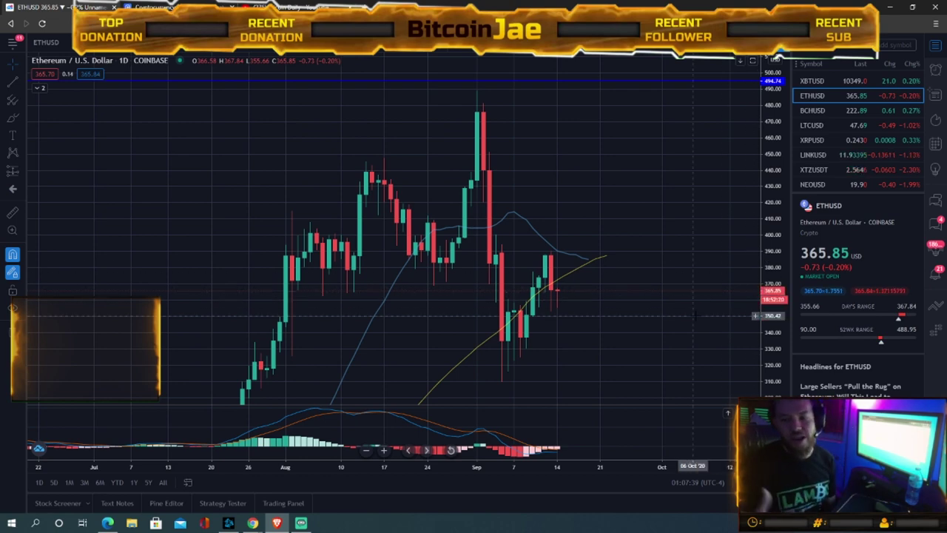
{"action": "left_click_drag", "start_coordinate": [516, 469], "coordinate": [453, 469]}
{"action": "left_click_drag", "start_coordinate": [542, 380], "coordinate": [557, 373]}
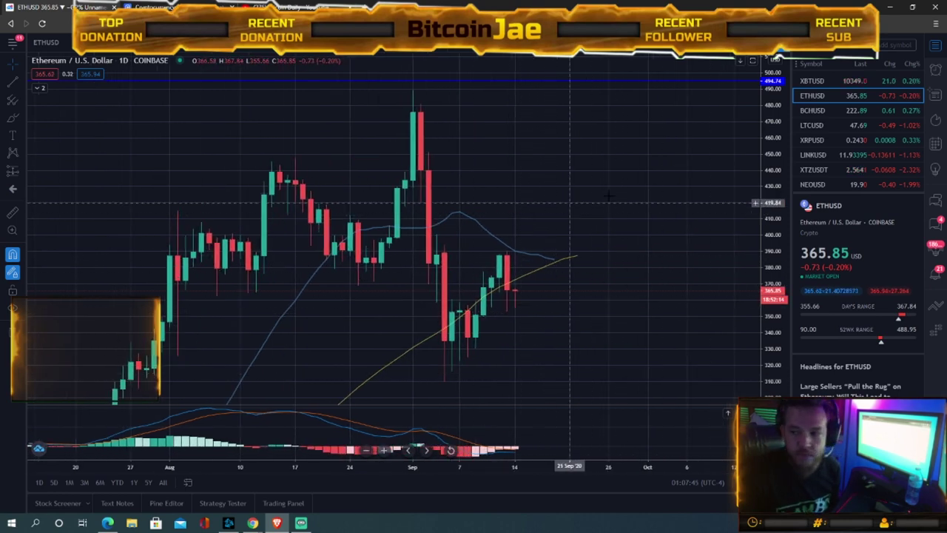
Switch the chart to BCHUSD and examine its daily candles from July to September 2020 against the blue and yellow moving averages.
{"action": "left_click", "coordinate": [813, 111]}
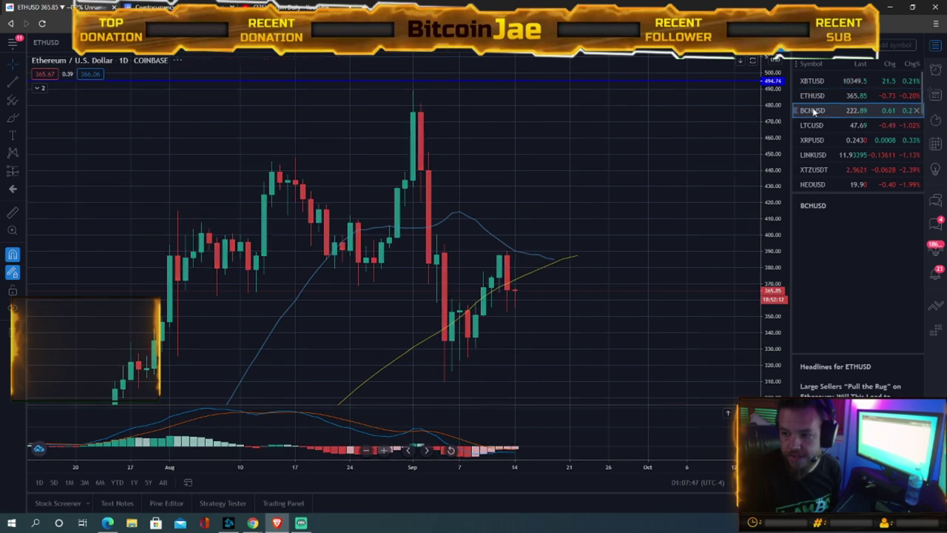
{"action": "left_click_drag", "start_coordinate": [608, 250], "coordinate": [767, 285]}
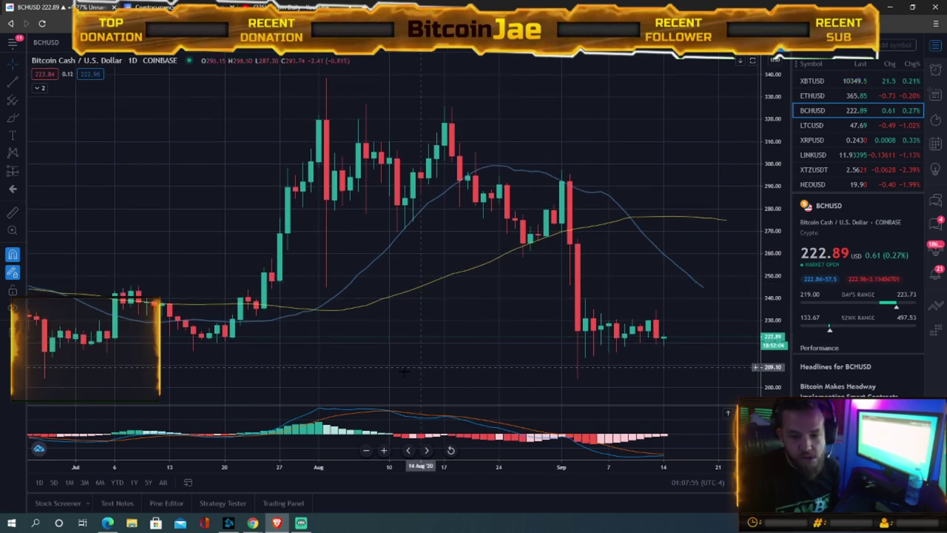
{"action": "left_click_drag", "start_coordinate": [329, 467], "coordinate": [497, 463]}
{"action": "left_click_drag", "start_coordinate": [523, 381], "coordinate": [355, 377]}
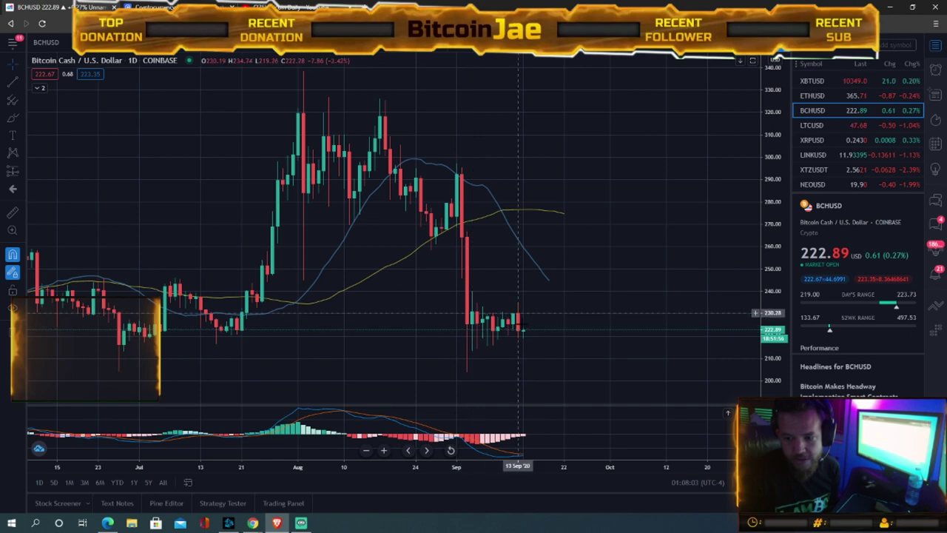
{"action": "left_click_drag", "start_coordinate": [782, 318], "coordinate": [781, 281]}
{"action": "left_click_drag", "start_coordinate": [623, 343], "coordinate": [639, 293]}
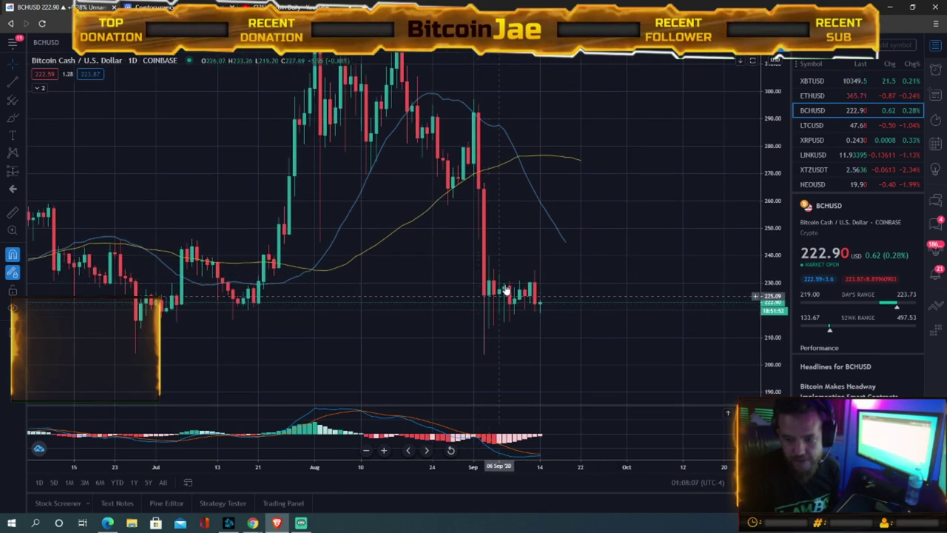
Inspect the BCHUSD candles of 3 to 14 September 2020 and the price area beneath them.
{"action": "left_click_drag", "start_coordinate": [606, 282], "coordinate": [610, 263]}
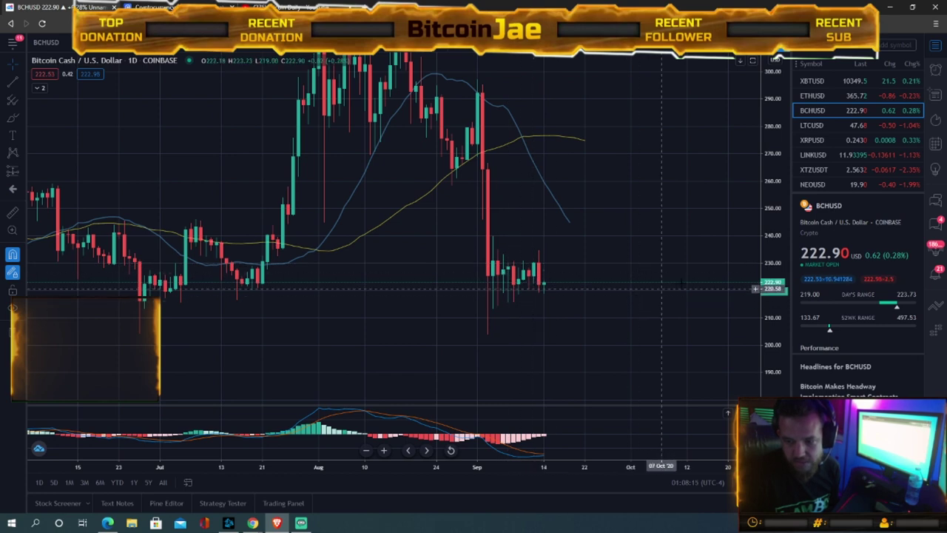
{"action": "left_click_drag", "start_coordinate": [771, 246], "coordinate": [773, 277]}
{"action": "left_click_drag", "start_coordinate": [628, 316], "coordinate": [581, 289]}
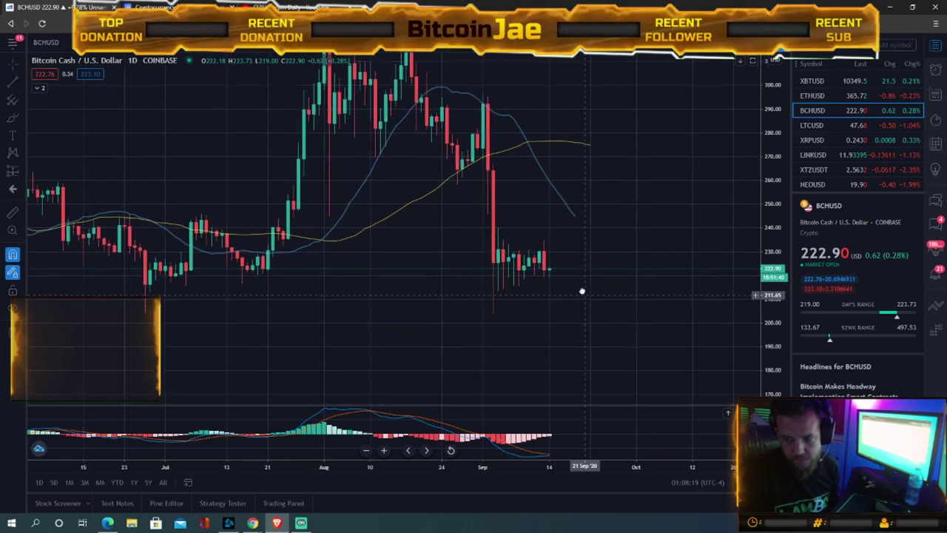
{"action": "left_click_drag", "start_coordinate": [551, 466], "coordinate": [481, 466]}
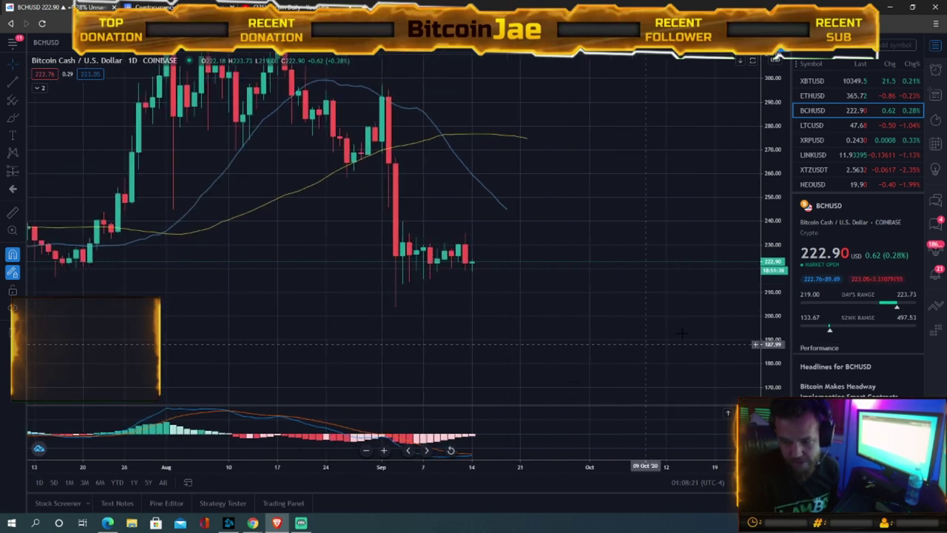
{"action": "left_click_drag", "start_coordinate": [541, 305], "coordinate": [606, 348]}
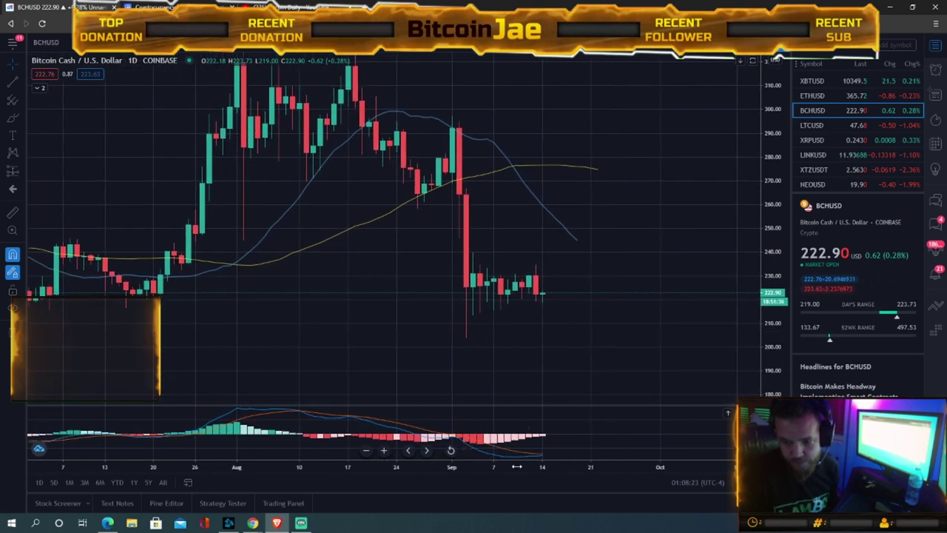
Trace the BCHUSD daily candles and moving averages back from September through the summer to late April 2020.
{"action": "scroll", "coordinate": [488, 384], "scroll_direction": "up", "scroll_amount": 3}
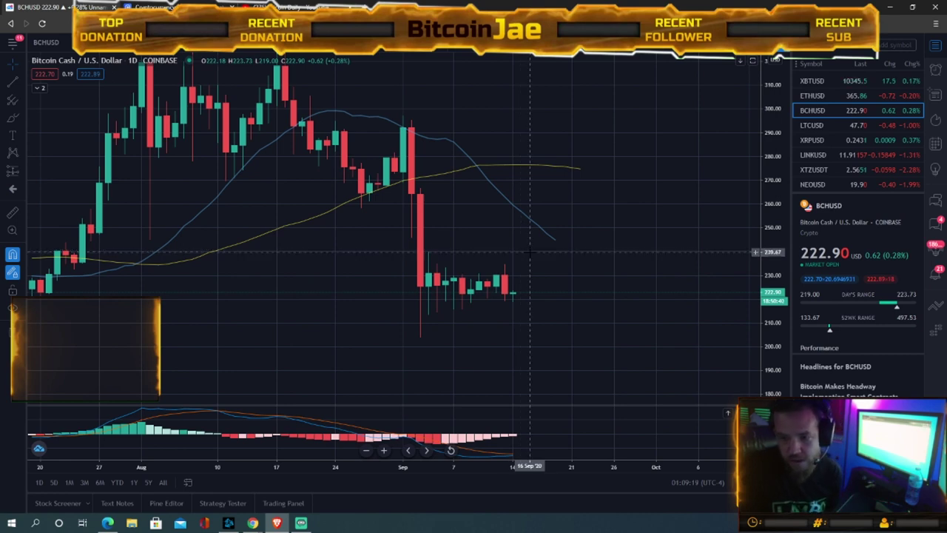
{"action": "left_click_drag", "start_coordinate": [303, 266], "coordinate": [479, 267]}
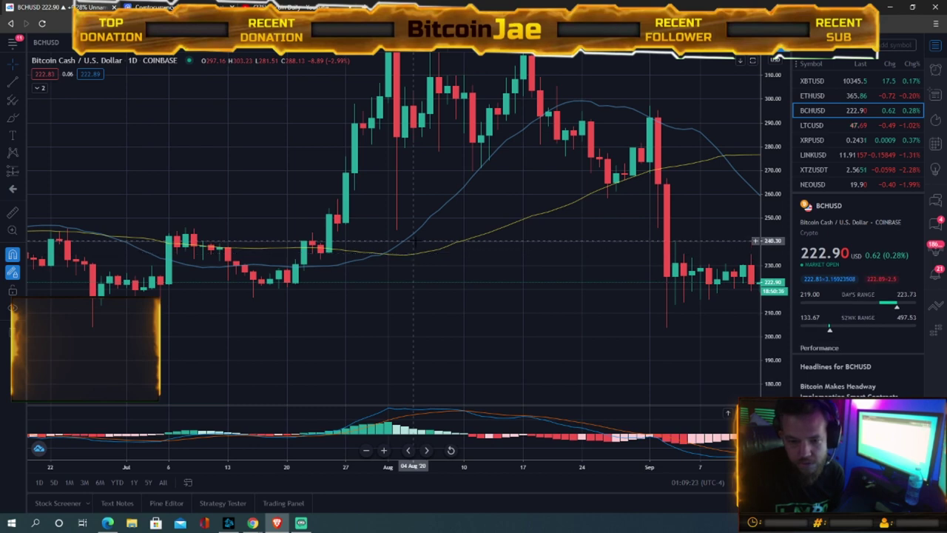
{"action": "left_click_drag", "start_coordinate": [420, 271], "coordinate": [544, 274]}
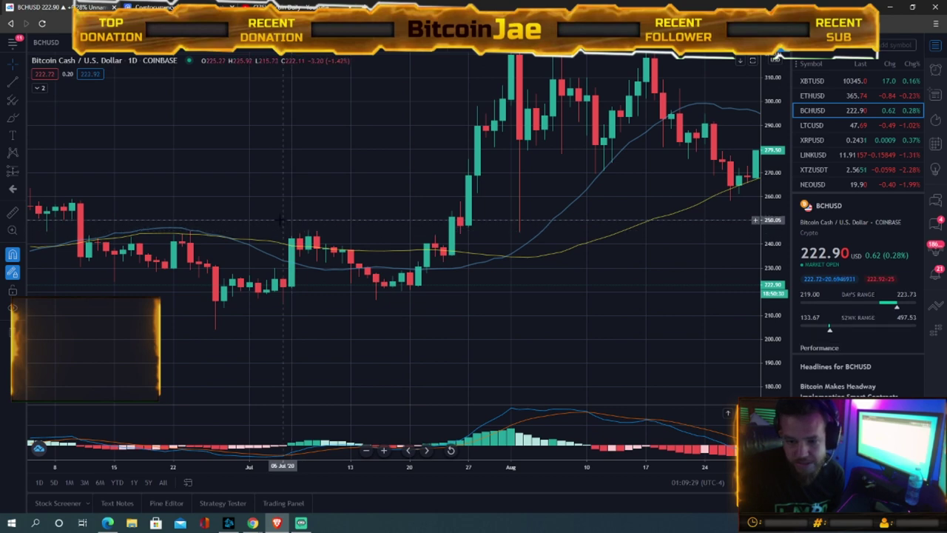
{"action": "left_click_drag", "start_coordinate": [266, 220], "coordinate": [414, 232]}
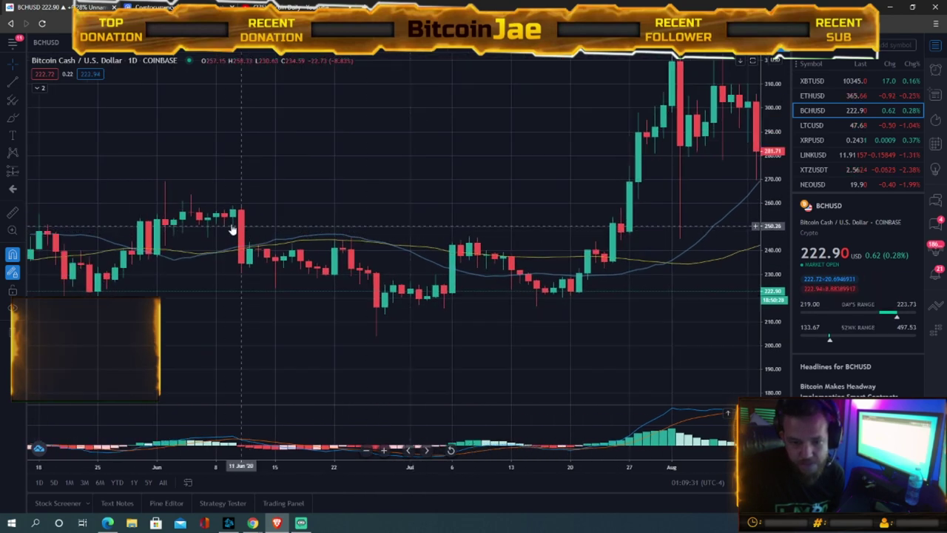
{"action": "left_click_drag", "start_coordinate": [226, 295], "coordinate": [411, 293]}
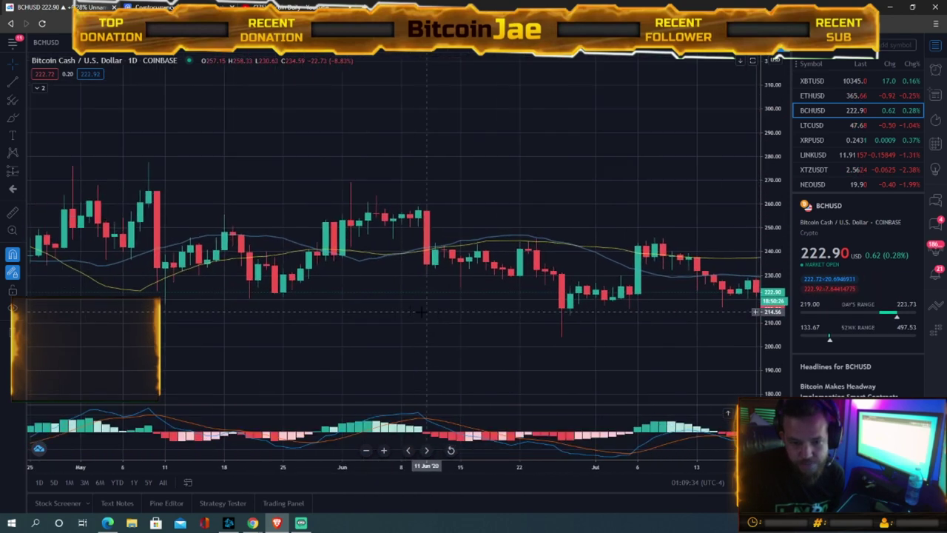
{"action": "left_click_drag", "start_coordinate": [165, 308], "coordinate": [469, 300]}
Return to the latest BCHUSD candles of September 2020 and show the price range beneath them down to 175.
{"action": "mouse_move", "coordinate": [299, 311]}
{"action": "left_mouse_down"}
{"action": "mouse_move", "coordinate": [542, 322]}
{"action": "mouse_move", "coordinate": [330, 302]}
{"action": "mouse_move", "coordinate": [46, 310]}
{"action": "left_mouse_up"}
{"action": "left_click_drag", "start_coordinate": [400, 317], "coordinate": [70, 330]}
{"action": "left_click_drag", "start_coordinate": [343, 334], "coordinate": [54, 345]}
{"action": "left_click_drag", "start_coordinate": [420, 333], "coordinate": [242, 321]}
{"action": "left_click_drag", "start_coordinate": [566, 302], "coordinate": [646, 317]}
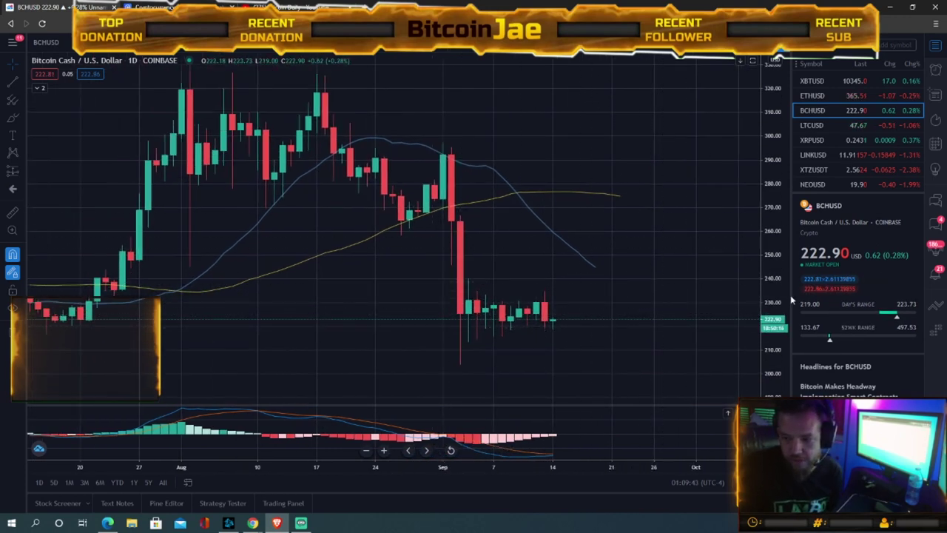
{"action": "left_click_drag", "start_coordinate": [778, 296], "coordinate": [775, 264]}
{"action": "left_click_drag", "start_coordinate": [637, 297], "coordinate": [680, 221]}
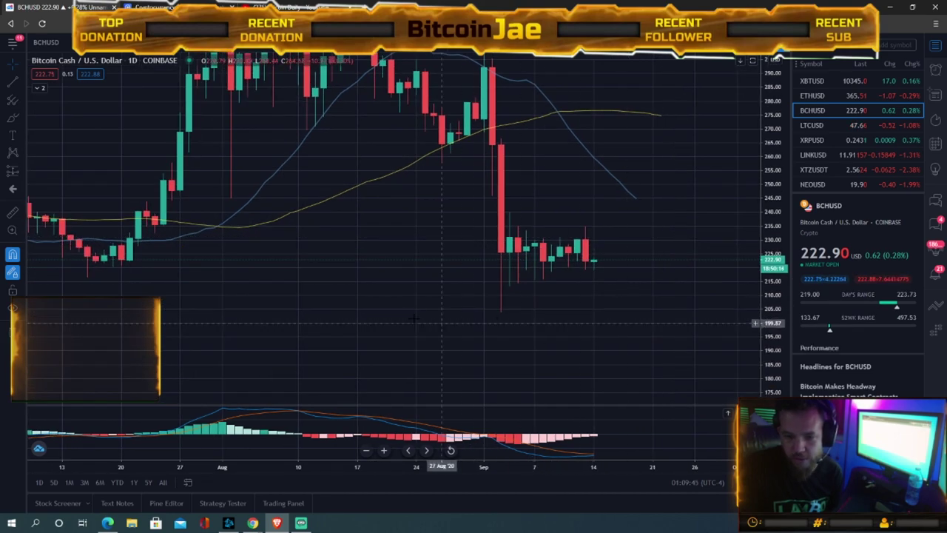
Compare the BCHUSD candles of June and July 2020 with the latest September candles.
{"action": "left_click_drag", "start_coordinate": [264, 282], "coordinate": [538, 296]}
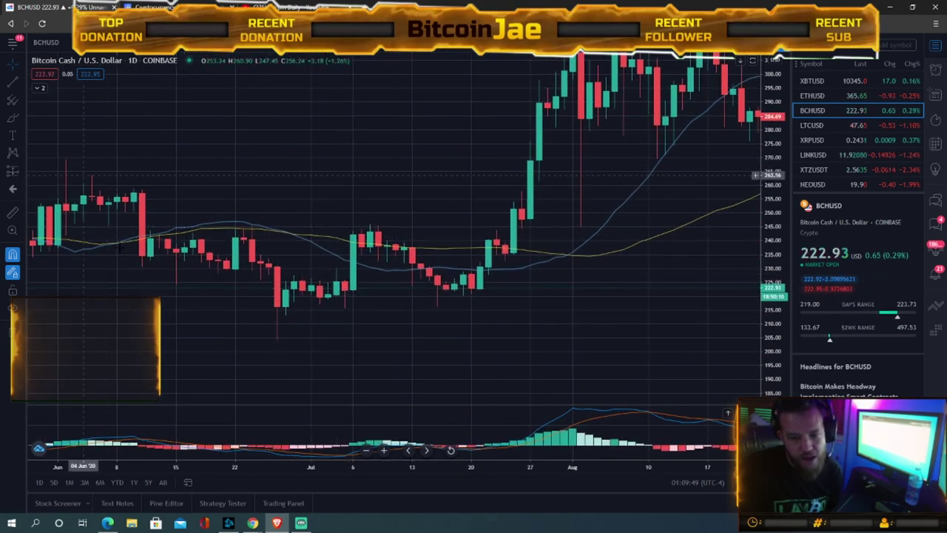
{"action": "left_click_drag", "start_coordinate": [462, 340], "coordinate": [364, 362]}
{"action": "left_click_drag", "start_coordinate": [482, 306], "coordinate": [133, 288]}
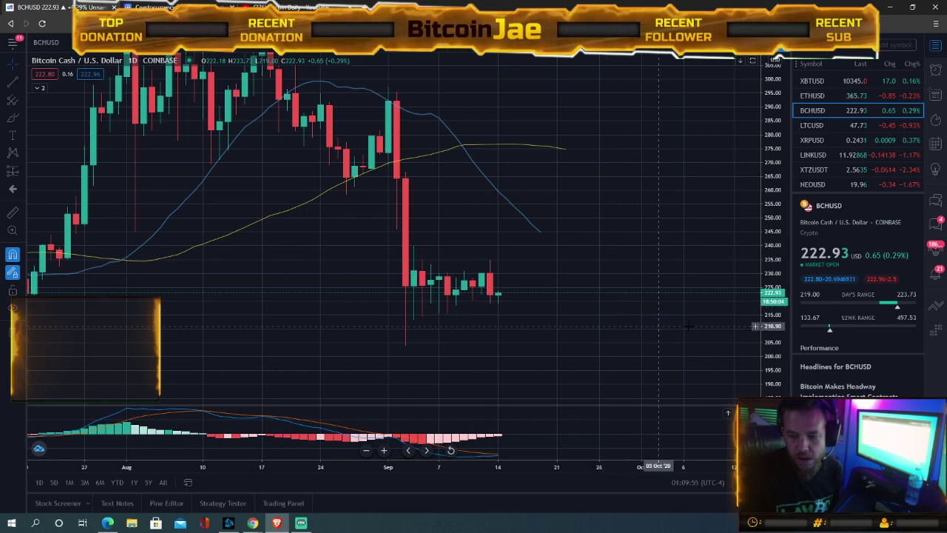
Fit the BCHUSD candles from May to September 2020 into one view to compare their lows.
{"action": "left_click_drag", "start_coordinate": [770, 321], "coordinate": [770, 343]}
{"action": "left_click_drag", "start_coordinate": [634, 329], "coordinate": [671, 358]}
{"action": "left_click_drag", "start_coordinate": [773, 288], "coordinate": [750, 273]}
{"action": "left_click_drag", "start_coordinate": [673, 295], "coordinate": [700, 229]}
{"action": "left_click_drag", "start_coordinate": [331, 467], "coordinate": [530, 466]}
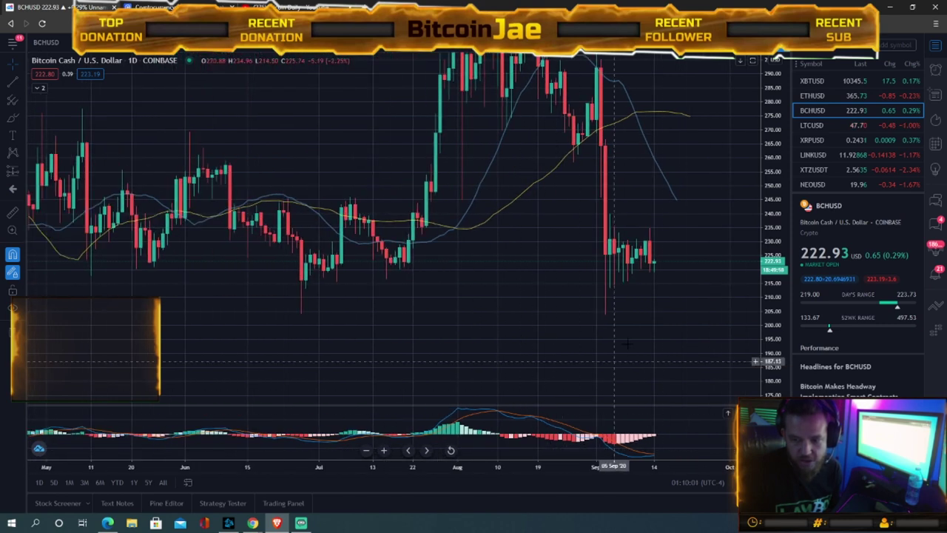
{"action": "left_click_drag", "start_coordinate": [520, 323], "coordinate": [546, 254]}
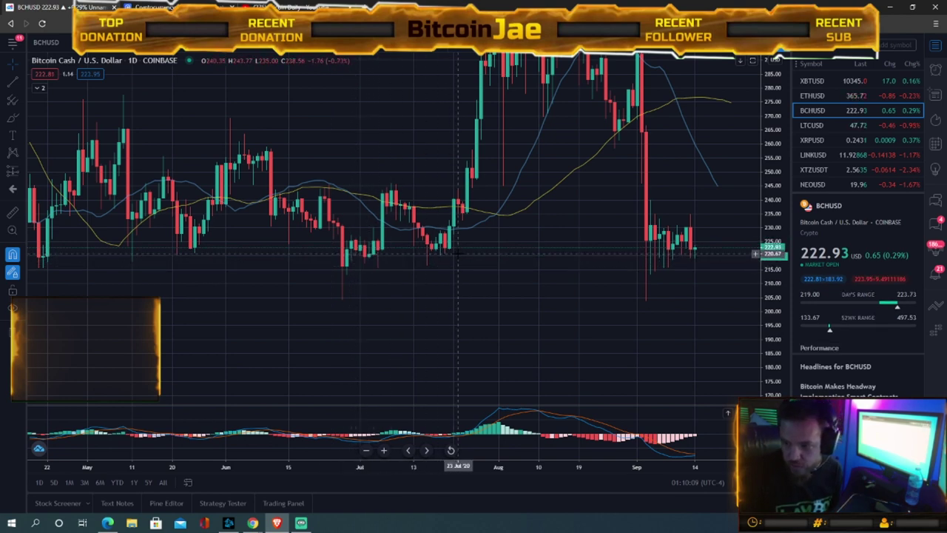
Review the BCHUSD rise to the August 2020 highs and the September decline against the moving average crossings.
{"action": "left_click_drag", "start_coordinate": [494, 65], "coordinate": [319, 252]}
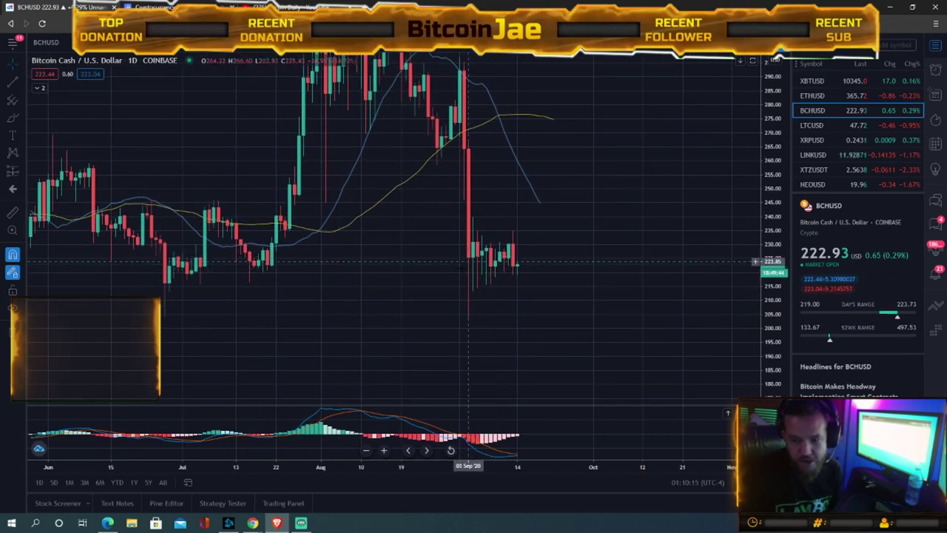
{"action": "left_click_drag", "start_coordinate": [507, 275], "coordinate": [398, 341]}
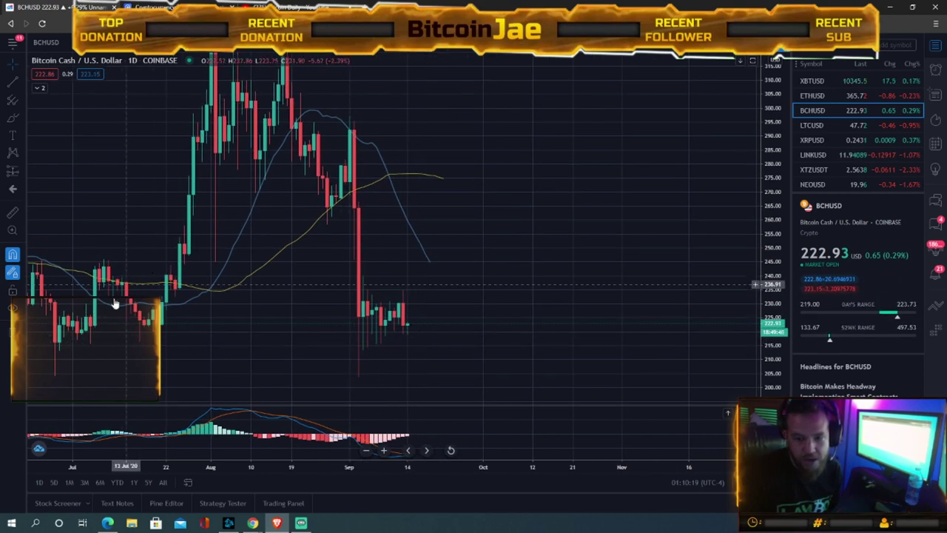
{"action": "left_click_drag", "start_coordinate": [218, 301], "coordinate": [238, 370]}
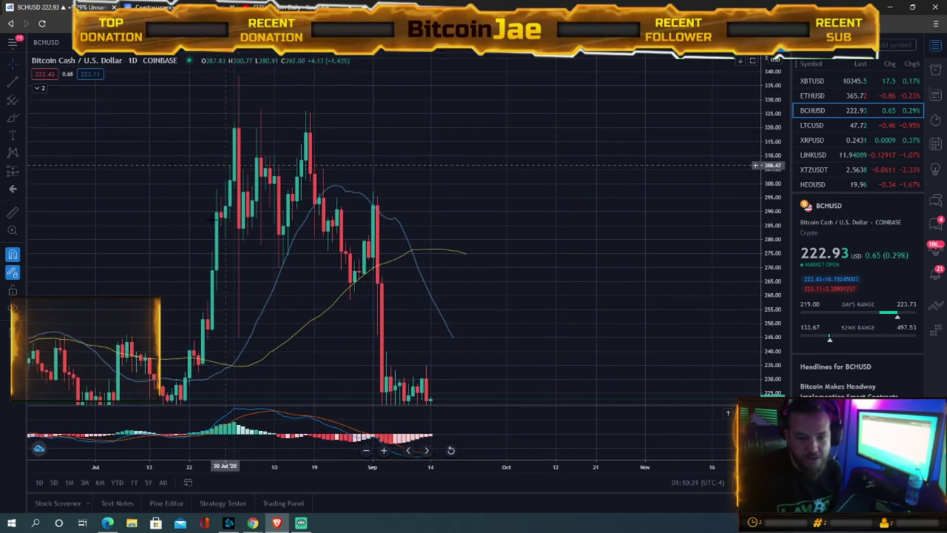
{"action": "left_click_drag", "start_coordinate": [586, 259], "coordinate": [596, 118]}
{"action": "left_click_drag", "start_coordinate": [469, 320], "coordinate": [485, 323]}
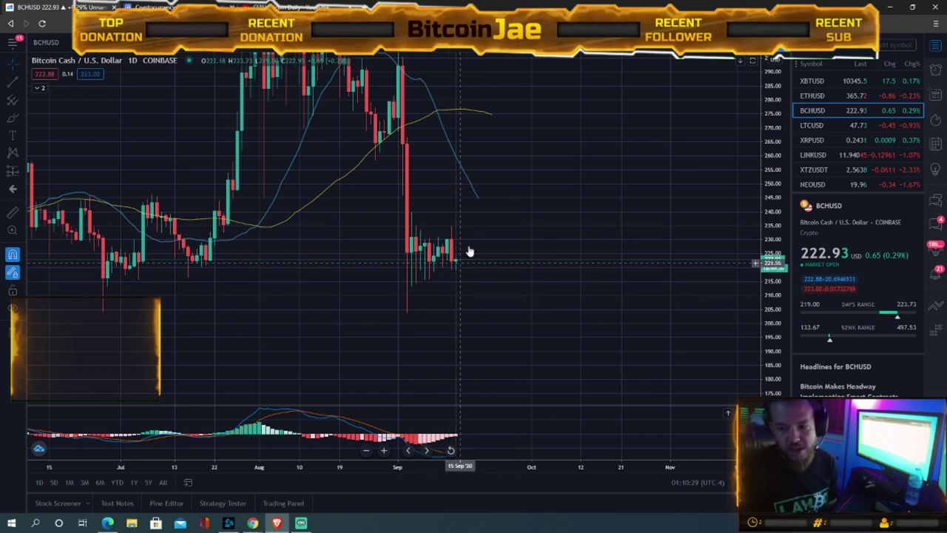
{"action": "left_click_drag", "start_coordinate": [510, 320], "coordinate": [599, 366]}
{"action": "left_click_drag", "start_coordinate": [781, 241], "coordinate": [770, 271]}
{"action": "left_click_drag", "start_coordinate": [651, 337], "coordinate": [659, 390]}
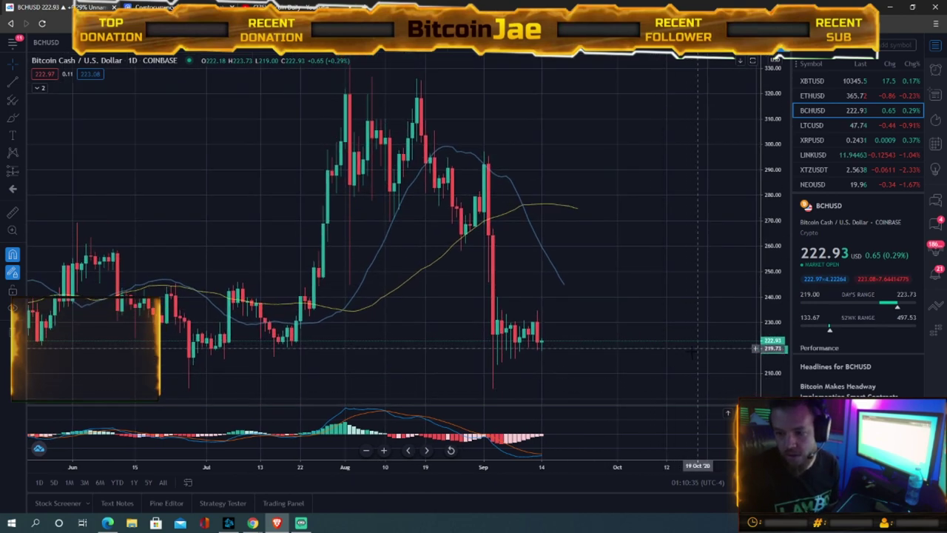
Open the LTCUSD chart and review the June to September 2020 candles against the two moving averages.
{"action": "left_click", "coordinate": [818, 125]}
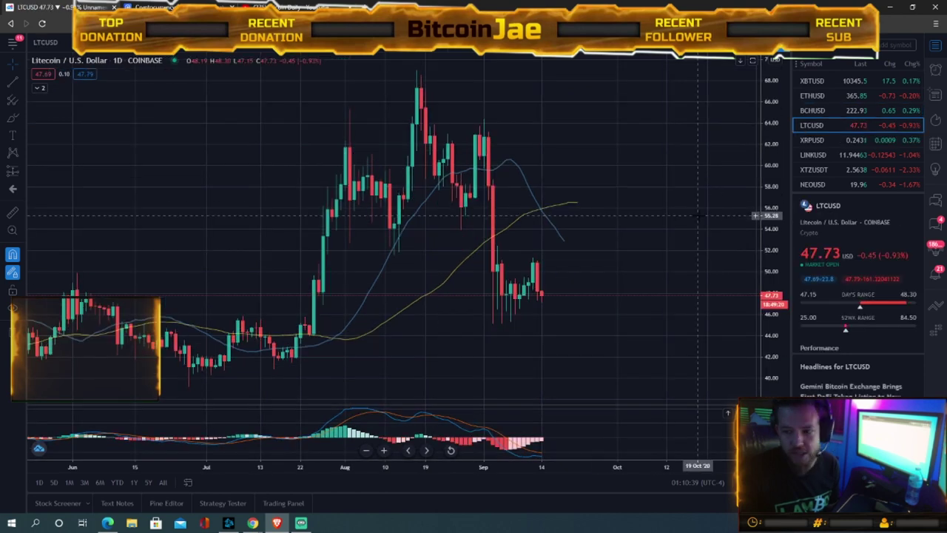
{"action": "left_click_drag", "start_coordinate": [636, 214], "coordinate": [601, 220]}
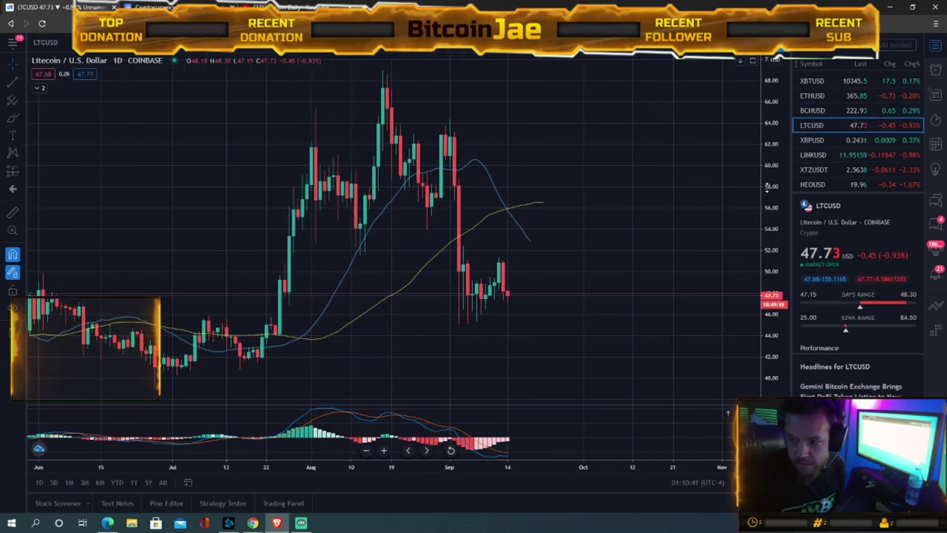
{"action": "left_click_drag", "start_coordinate": [764, 187], "coordinate": [769, 223]}
{"action": "left_click_drag", "start_coordinate": [625, 222], "coordinate": [584, 180]}
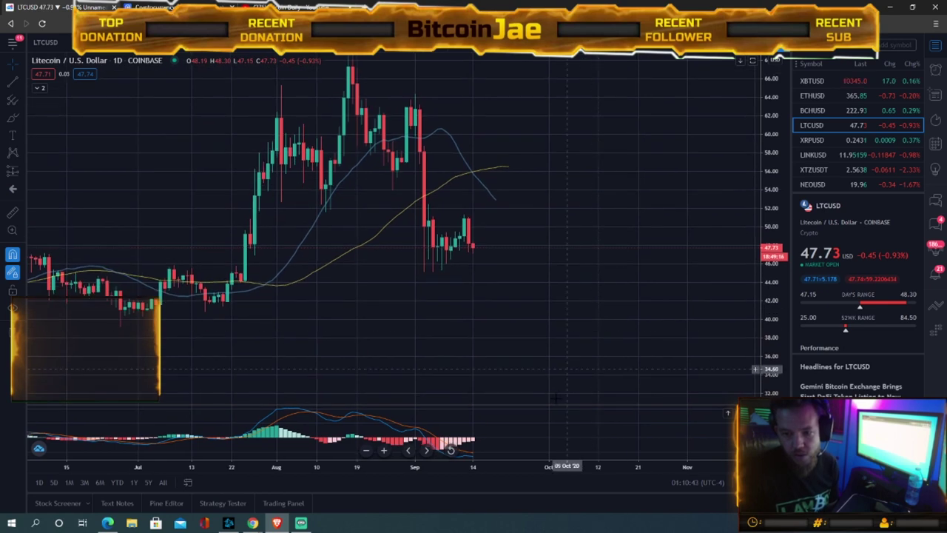
{"action": "left_click_drag", "start_coordinate": [481, 310], "coordinate": [545, 338]}
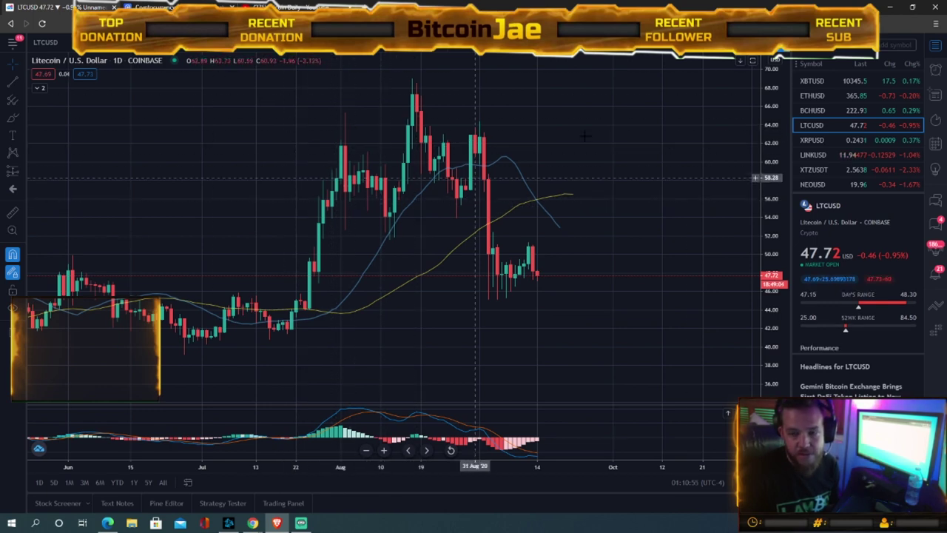
Return to the BCHUSD chart and re-examine the August highs, the September drop and the price range beneath them.
{"action": "key", "text": "Up"}
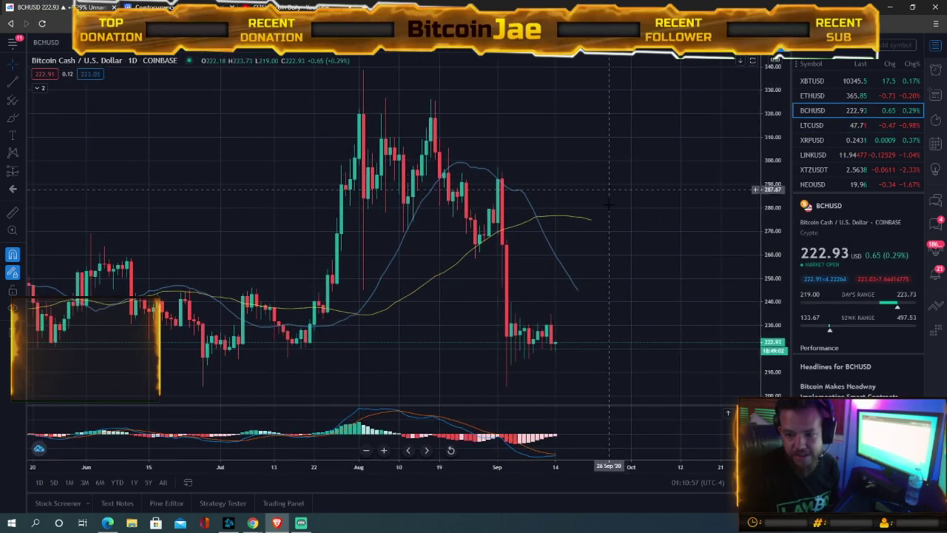
{"action": "left_click_drag", "start_coordinate": [778, 193], "coordinate": [680, 151]}
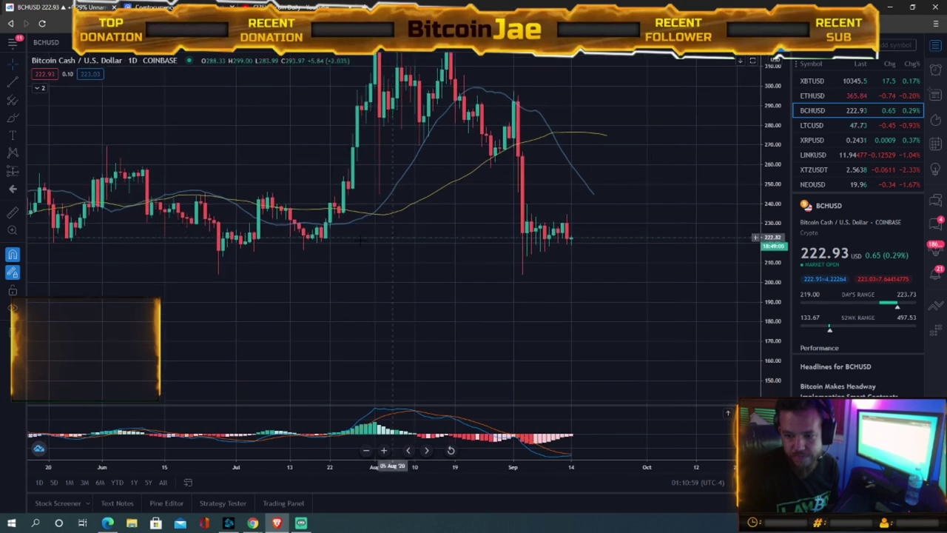
{"action": "left_click_drag", "start_coordinate": [409, 176], "coordinate": [400, 225]}
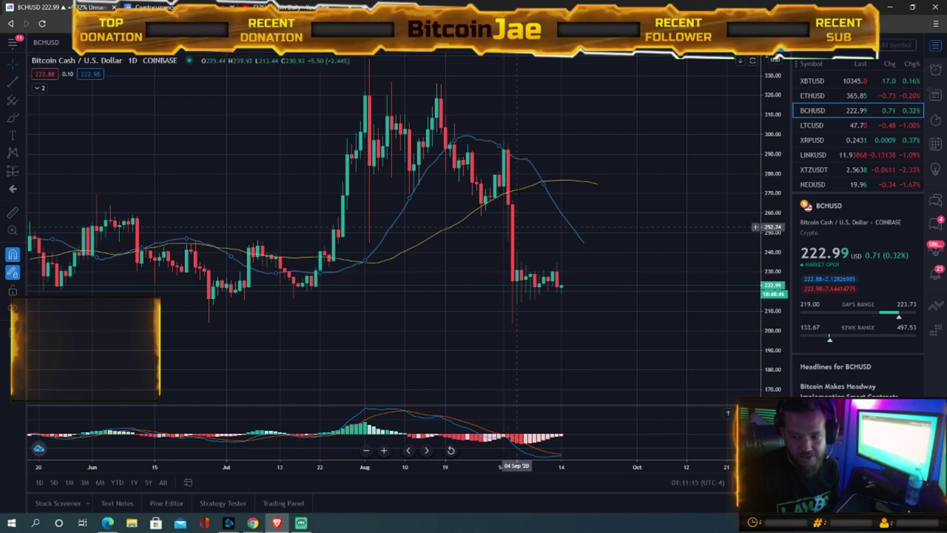
{"action": "left_click_drag", "start_coordinate": [545, 334], "coordinate": [545, 365]}
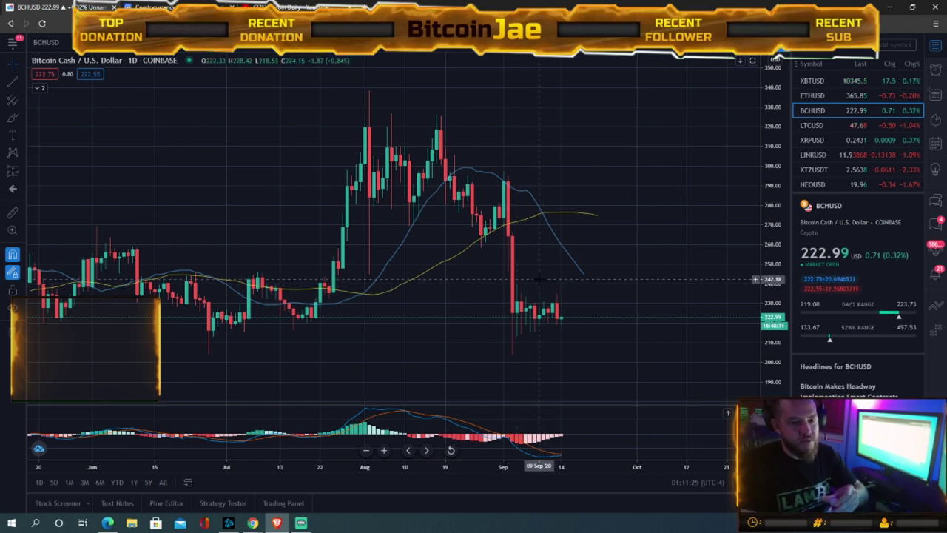
Compare the recent daily candles and moving averages of ETHUSD, XBTUSD and LTCUSD.
{"action": "left_click", "coordinate": [811, 95]}
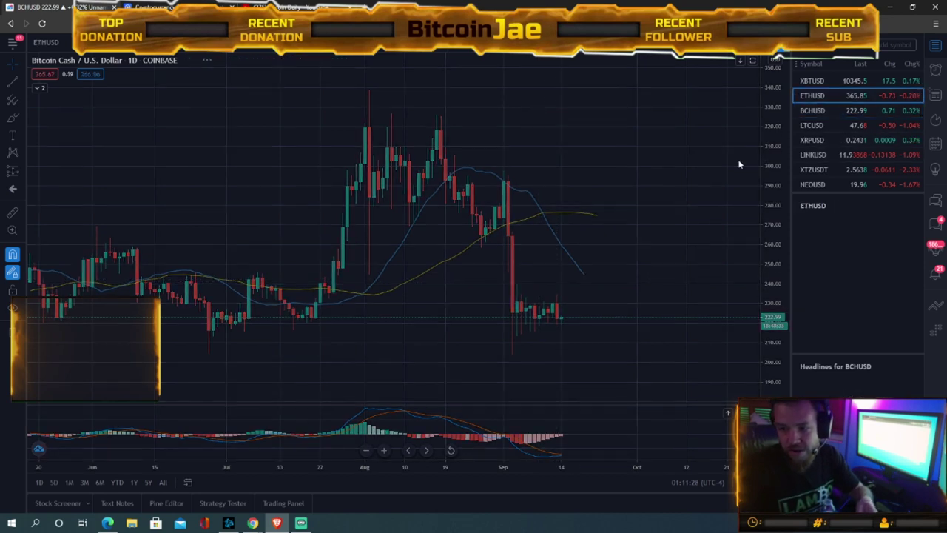
{"action": "left_click_drag", "start_coordinate": [646, 235], "coordinate": [639, 197]}
{"action": "left_click_drag", "start_coordinate": [775, 191], "coordinate": [779, 239]}
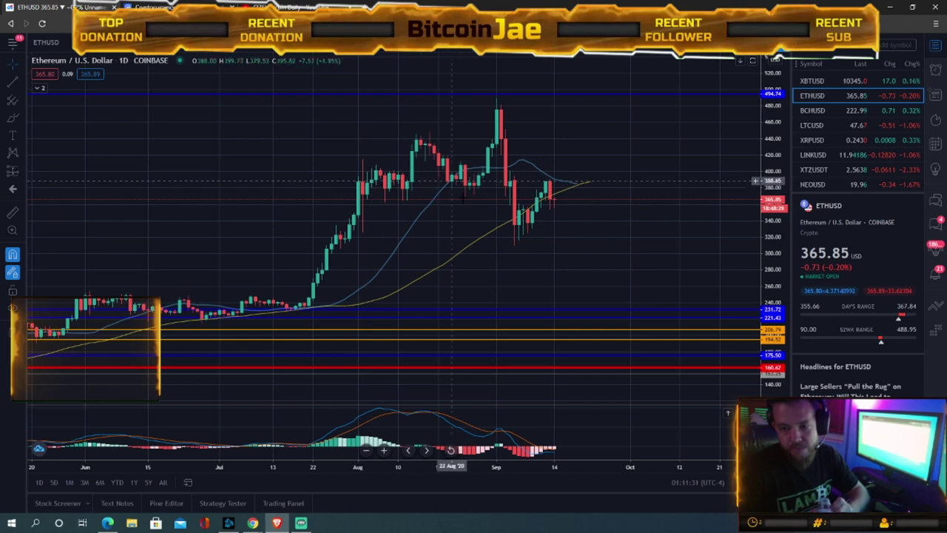
{"action": "left_click", "coordinate": [812, 80]}
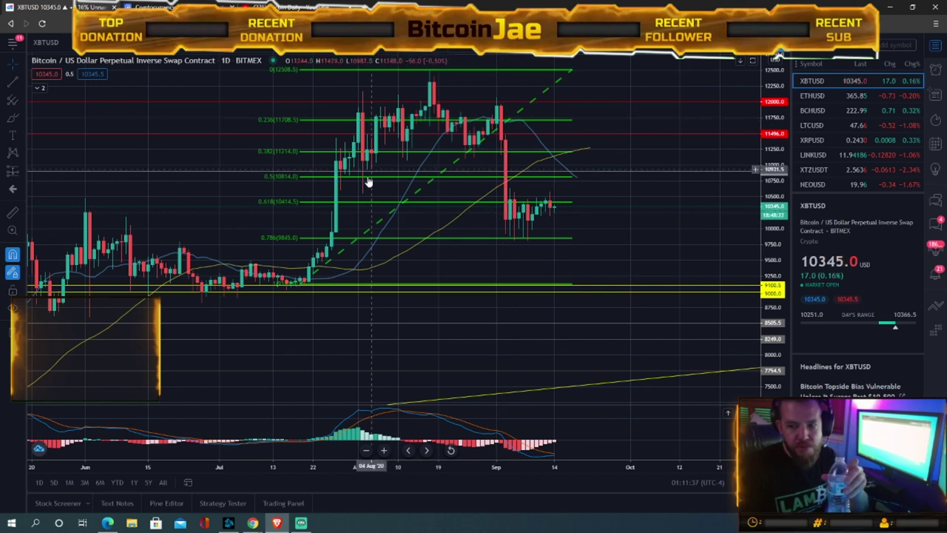
{"action": "left_click", "coordinate": [813, 125]}
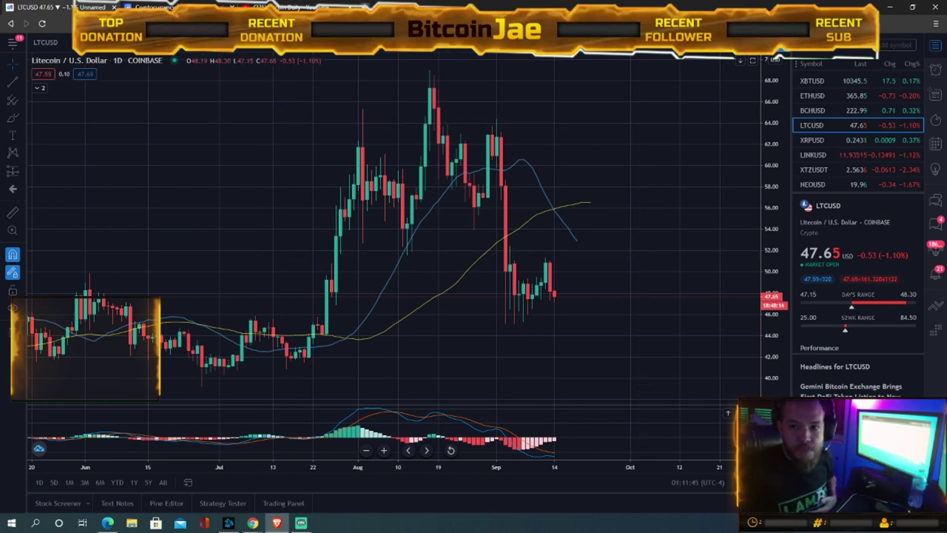
Search the web for "bart pattern trading" in a new browser tab.
{"action": "key", "text": "ctrl+t"}
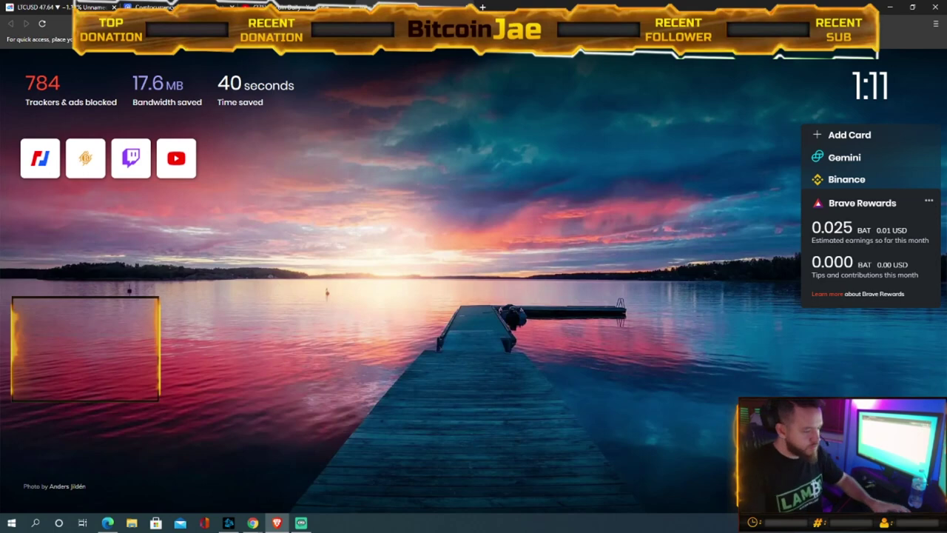
{"action": "type", "text": "bit"}
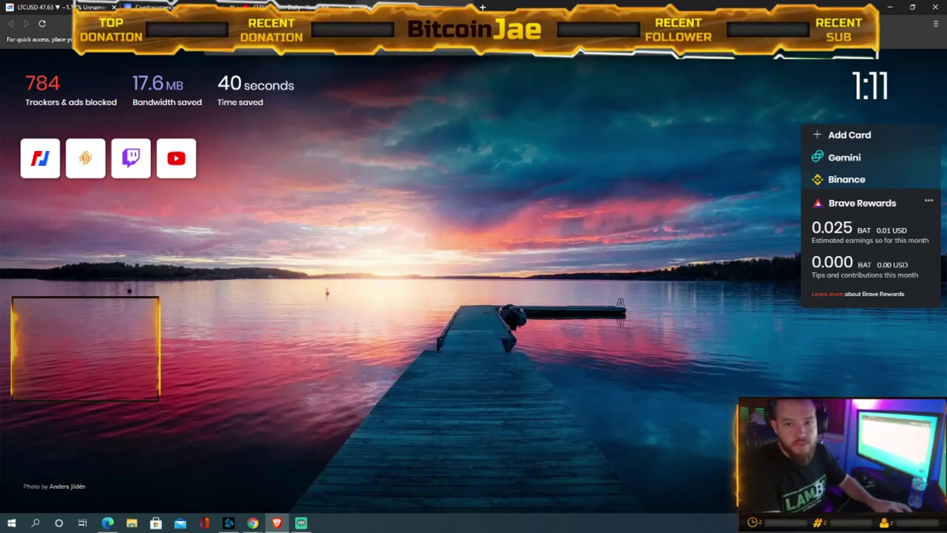
{"action": "key", "text": "Return"}
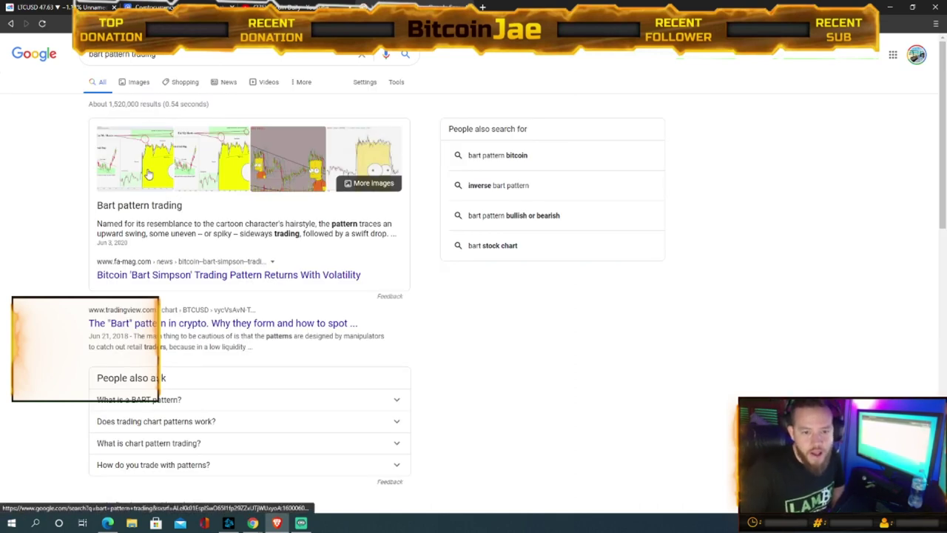
Look through the web results for articles explaining the Bart trading pattern.
{"action": "scroll", "coordinate": [157, 272], "scroll_direction": "down", "scroll_amount": 1}
{"action": "scroll", "coordinate": [151, 270], "scroll_direction": "down", "scroll_amount": 1}
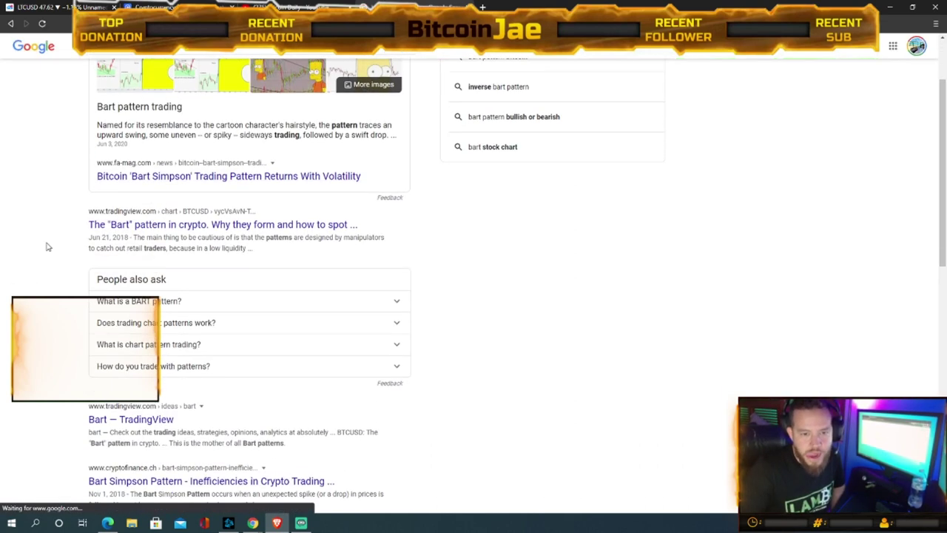
{"action": "scroll", "coordinate": [74, 230], "scroll_direction": "up", "scroll_amount": 1}
{"action": "scroll", "coordinate": [71, 229], "scroll_direction": "up", "scroll_amount": 1}
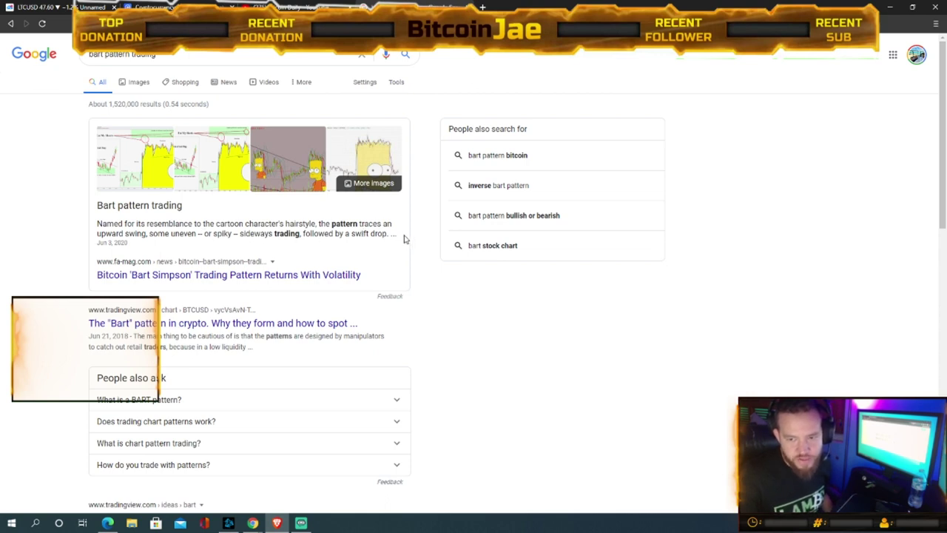
{"action": "scroll", "coordinate": [198, 232], "scroll_direction": "down", "scroll_amount": 3}
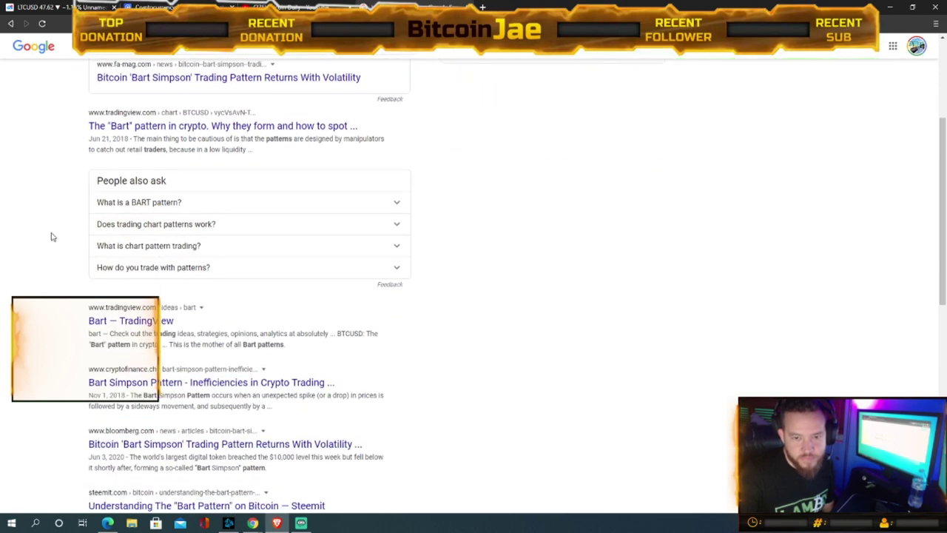
{"action": "scroll", "coordinate": [51, 236], "scroll_direction": "down", "scroll_amount": 3}
{"action": "scroll", "coordinate": [52, 236], "scroll_direction": "up", "scroll_amount": 6}
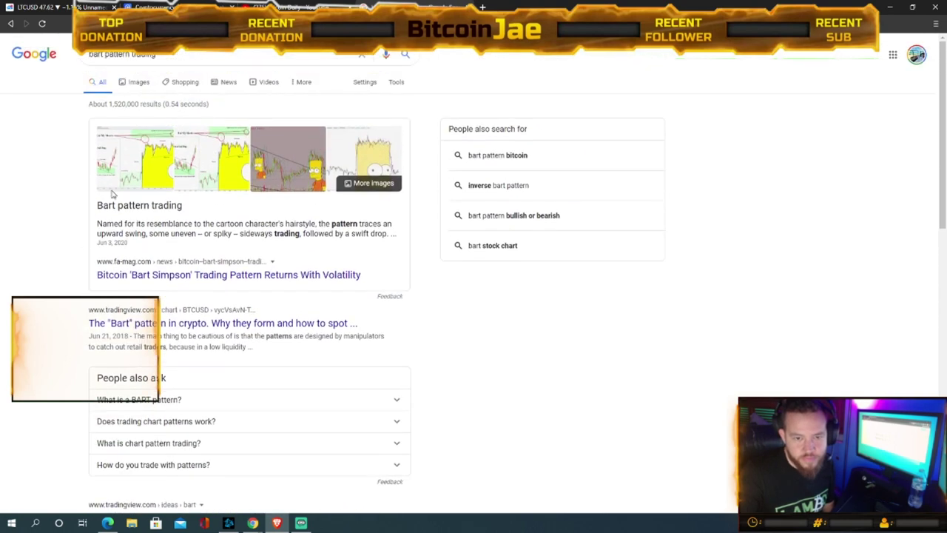
Show the image results for the Bart pattern and preview the two annotated TradingView examples.
{"action": "left_click", "coordinate": [135, 83]}
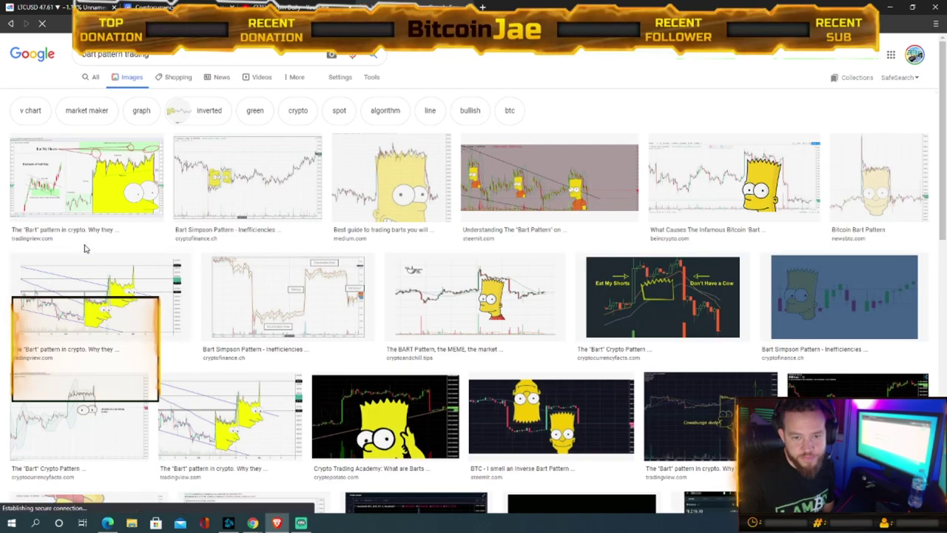
{"action": "left_click", "coordinate": [111, 197]}
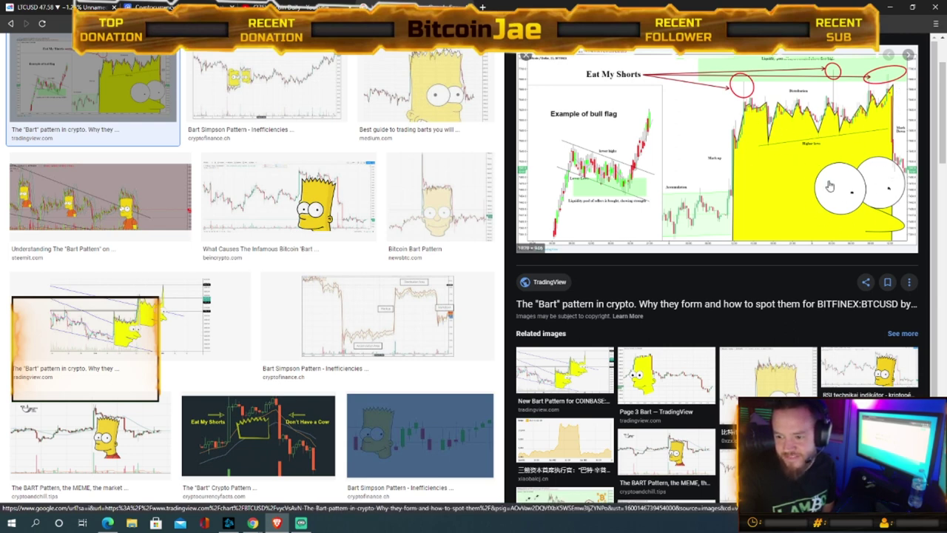
{"action": "left_click", "coordinate": [577, 380]}
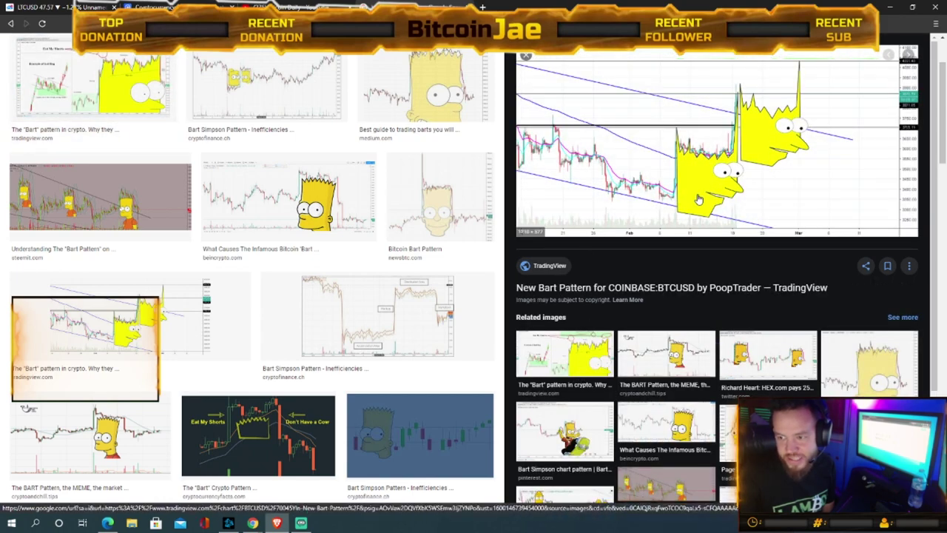
Compare further Bart pattern images, including the cryptoandchill.tips, "Page 3 Bart" and Steemit examples.
{"action": "left_click", "coordinate": [666, 359]}
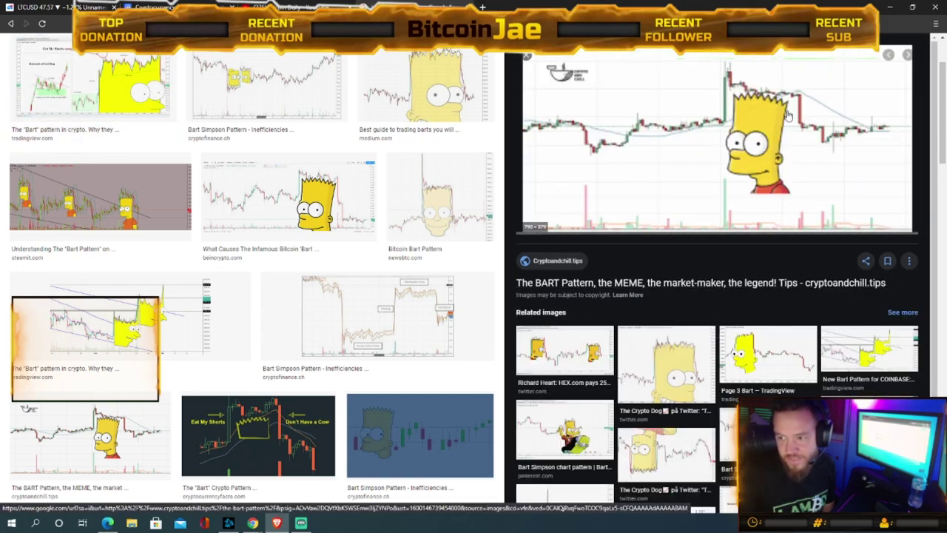
{"action": "left_click", "coordinate": [767, 353]}
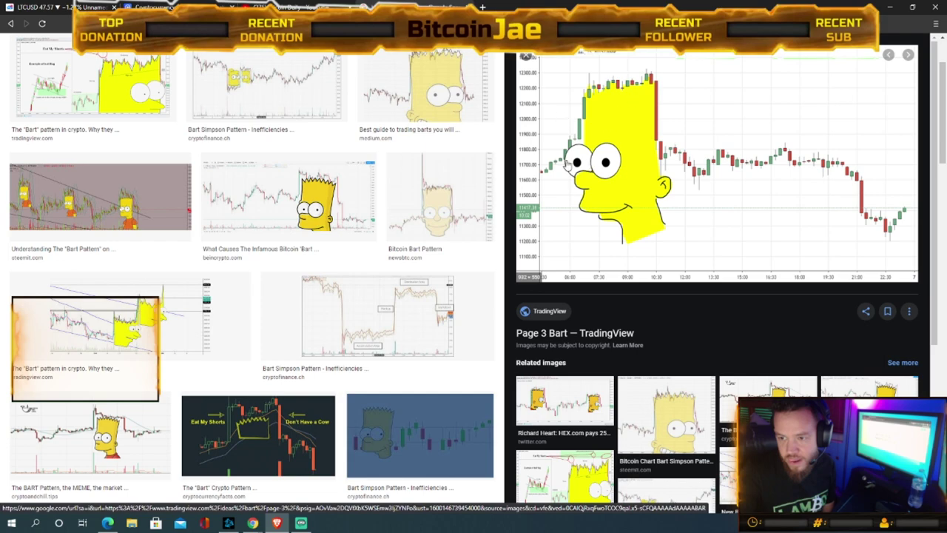
{"action": "left_click", "coordinate": [763, 388]}
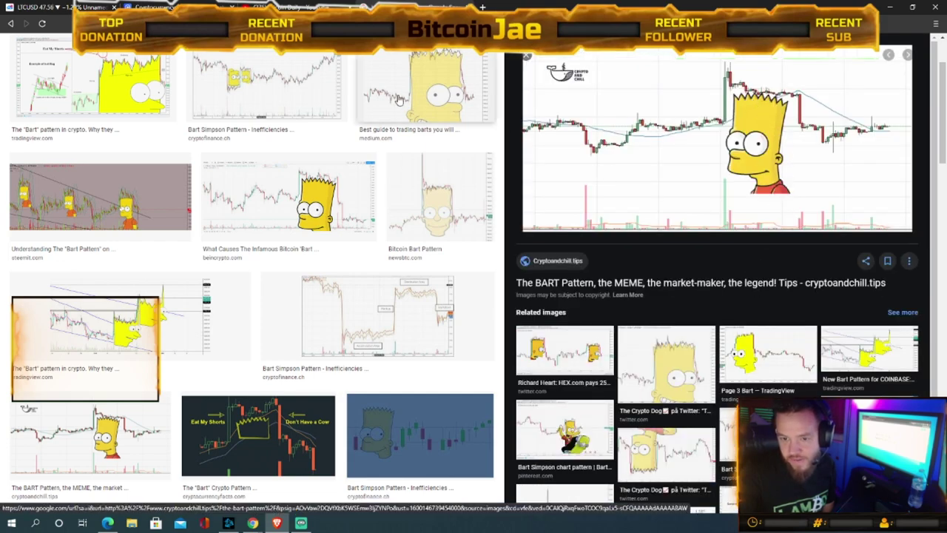
{"action": "left_click", "coordinate": [288, 218]}
{"action": "left_click", "coordinate": [128, 220]}
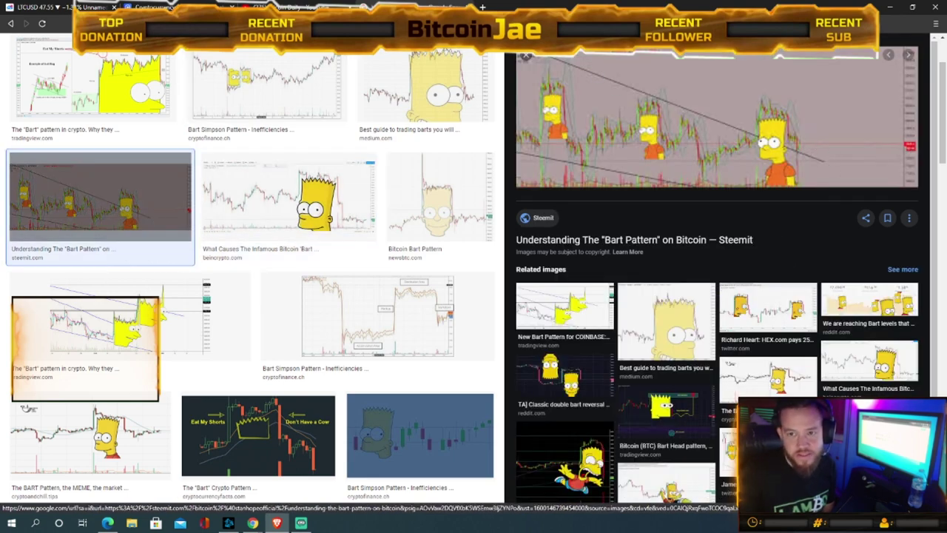
Close the image search and return to the LTCUSD chart, showing more of the price range beneath the candles.
{"action": "left_click", "coordinate": [464, 7]}
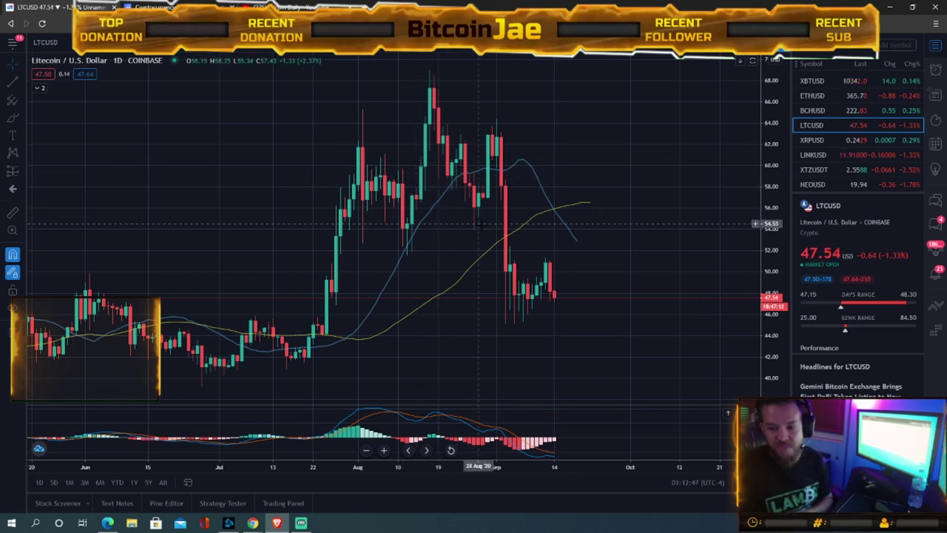
{"action": "left_click_drag", "start_coordinate": [622, 177], "coordinate": [634, 187]}
{"action": "left_click_drag", "start_coordinate": [777, 186], "coordinate": [774, 227]}
{"action": "left_click_drag", "start_coordinate": [634, 225], "coordinate": [622, 200]}
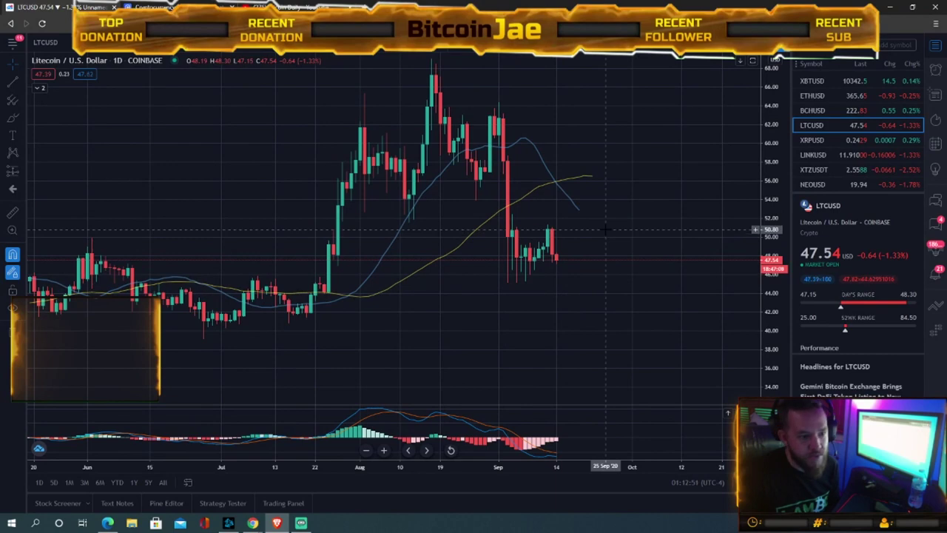
{"action": "left_click_drag", "start_coordinate": [478, 273], "coordinate": [507, 334]}
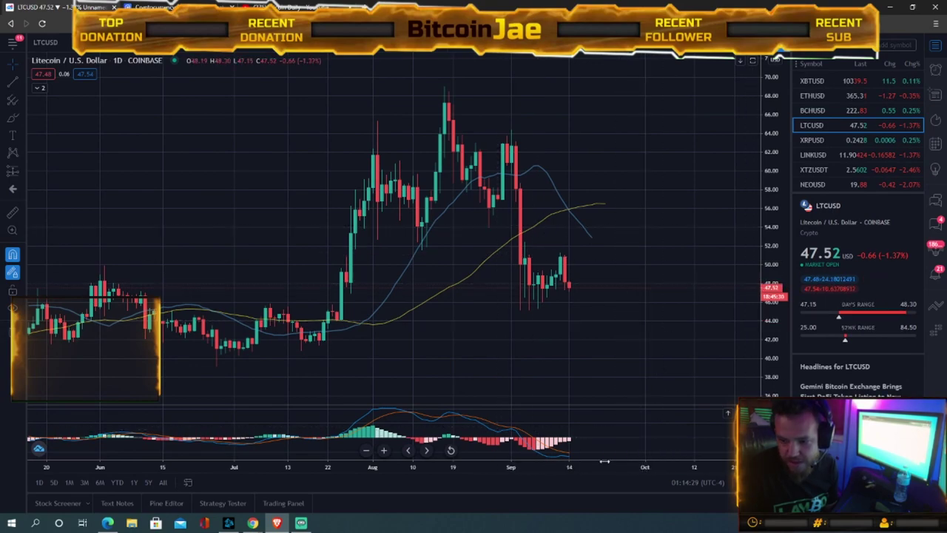
Enlarge the LTCUSD candles from late July to mid-September 2020 to inspect the moving average crossing.
{"action": "scroll", "coordinate": [599, 362], "scroll_direction": "up", "scroll_amount": 4}
{"action": "left_click_drag", "start_coordinate": [535, 355], "coordinate": [562, 387]}
{"action": "left_click_drag", "start_coordinate": [773, 309], "coordinate": [770, 240]}
{"action": "left_click_drag", "start_coordinate": [614, 292], "coordinate": [602, 222]}
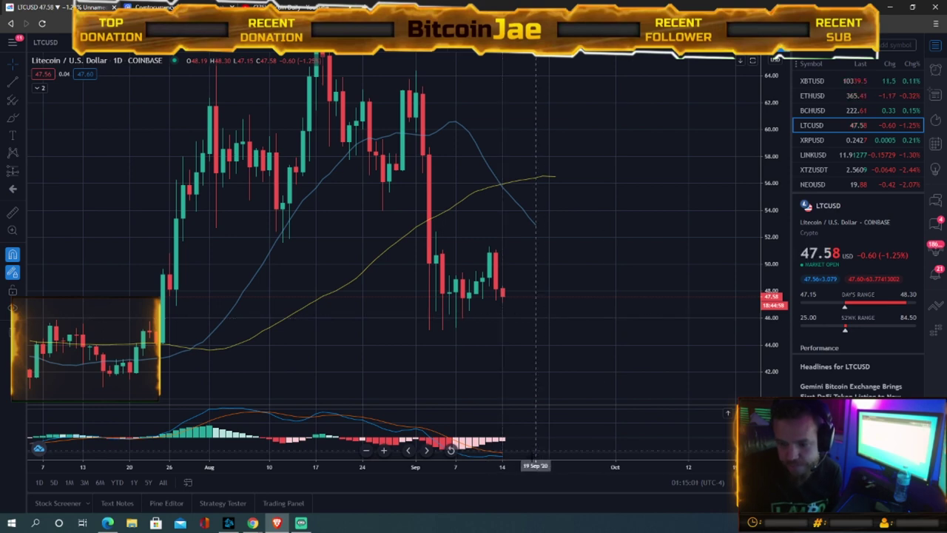
{"action": "left_click_drag", "start_coordinate": [504, 467], "coordinate": [415, 467]}
{"action": "left_click_drag", "start_coordinate": [446, 343], "coordinate": [526, 351]}
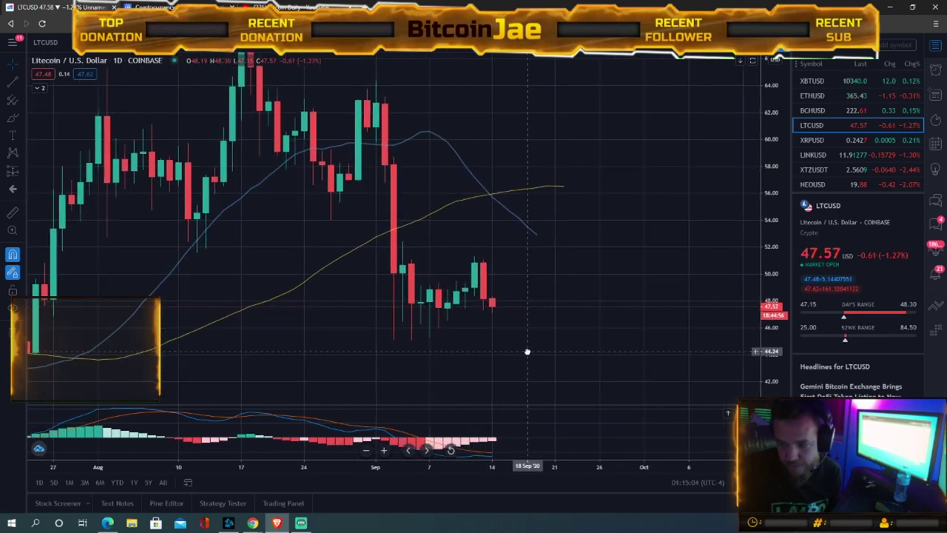
Examine the LTCUSD September lows up close, then fit the August highs back into the price range.
{"action": "left_click_drag", "start_coordinate": [781, 296], "coordinate": [768, 245]}
{"action": "left_click_drag", "start_coordinate": [592, 273], "coordinate": [594, 212]}
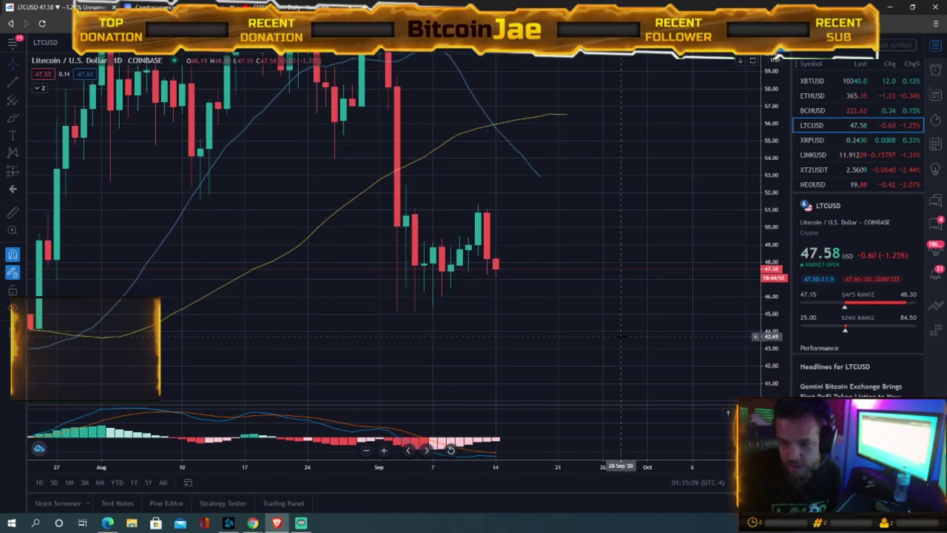
{"action": "left_click_drag", "start_coordinate": [619, 332], "coordinate": [630, 385]}
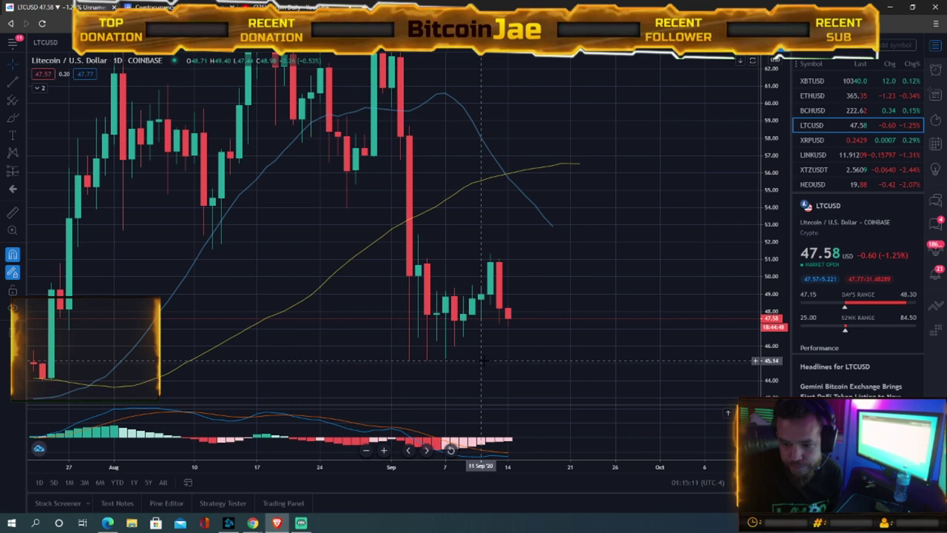
{"action": "left_click_drag", "start_coordinate": [486, 362], "coordinate": [500, 367]}
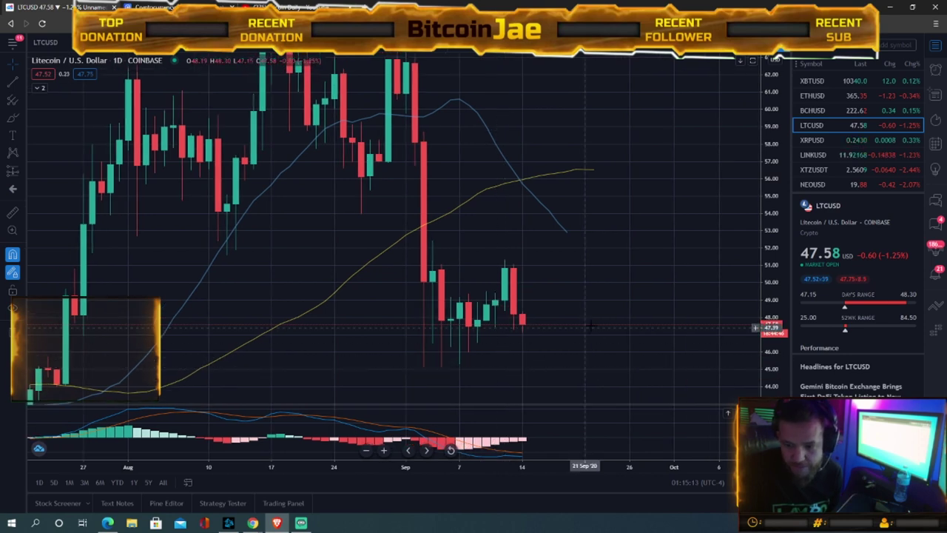
{"action": "left_click_drag", "start_coordinate": [770, 215], "coordinate": [770, 322]}
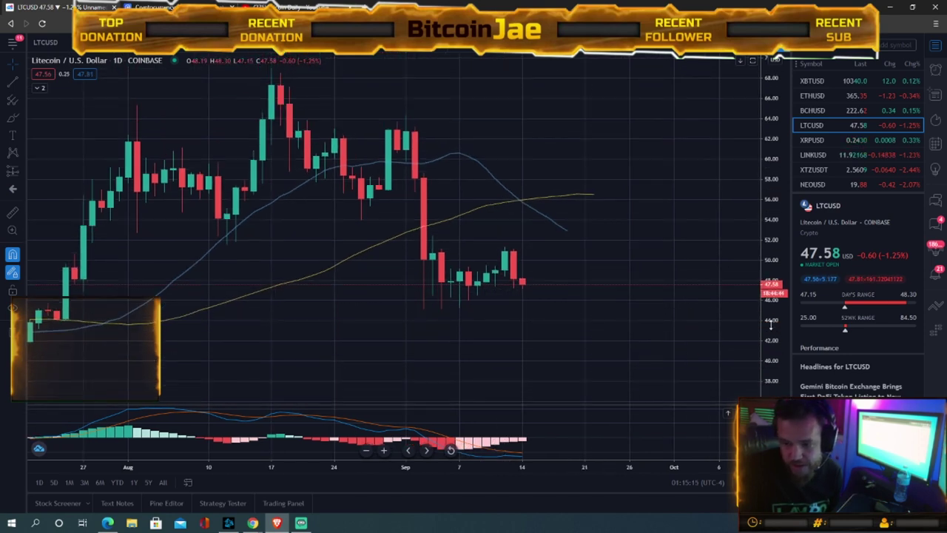
Examine the LTCUSD moving average crossing and the early September drop, keeping the mid-August peak in view.
{"action": "left_click_drag", "start_coordinate": [536, 320], "coordinate": [540, 307]}
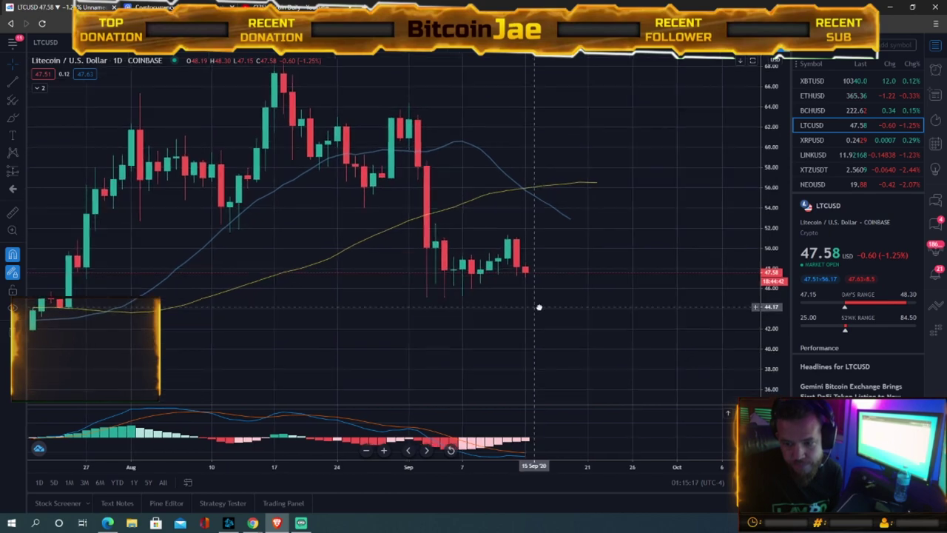
{"action": "scroll", "coordinate": [274, 468], "scroll_direction": "down", "scroll_amount": 3}
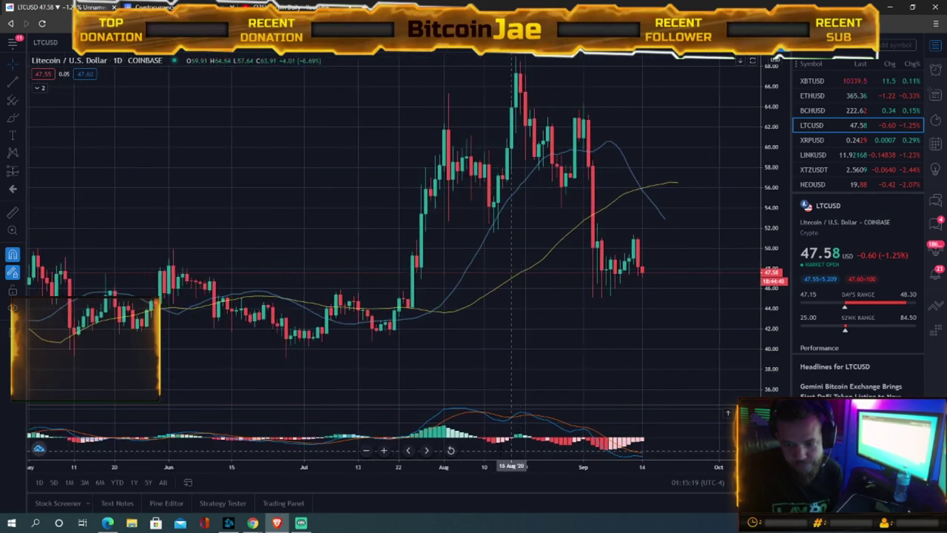
{"action": "scroll", "coordinate": [289, 406], "scroll_direction": "up", "scroll_amount": 5}
{"action": "left_click_drag", "start_coordinate": [486, 323], "coordinate": [447, 384]}
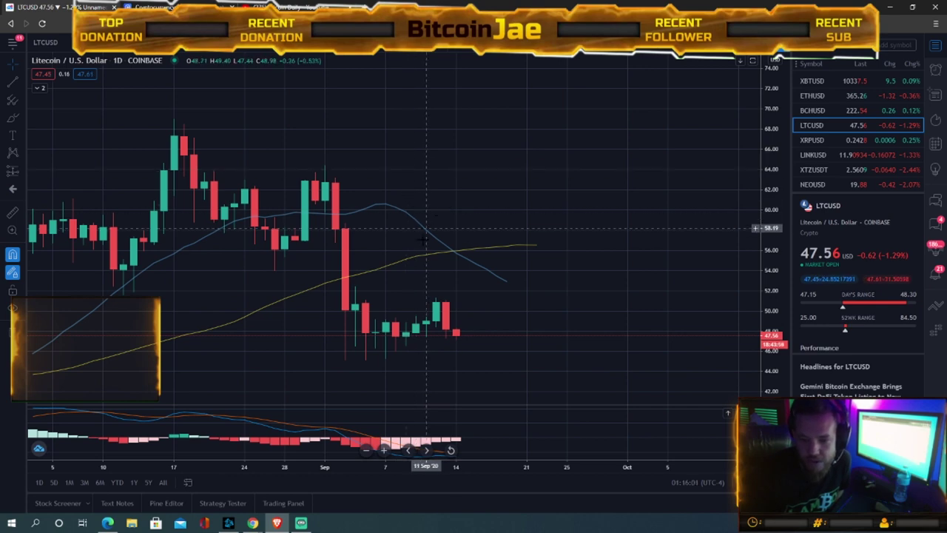
{"action": "left_click_drag", "start_coordinate": [570, 285], "coordinate": [567, 251]}
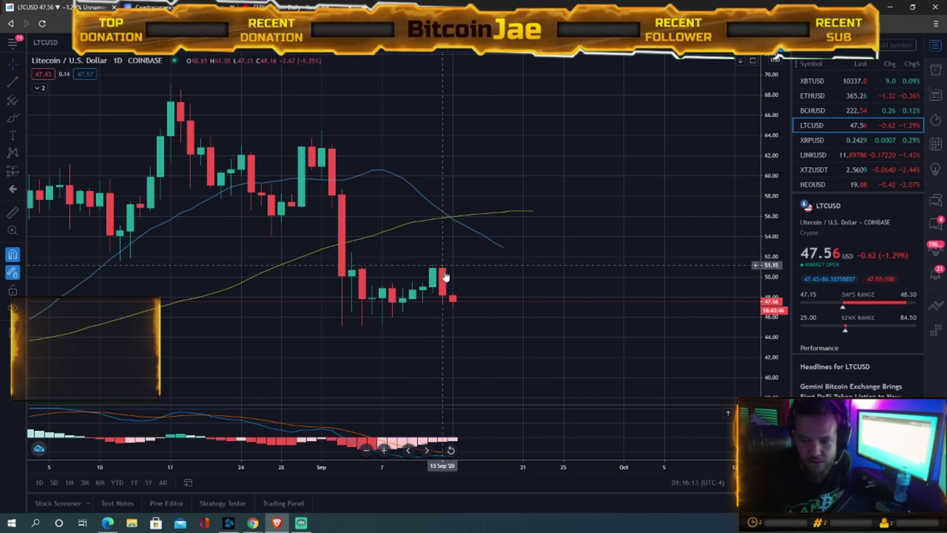
{"action": "left_click_drag", "start_coordinate": [481, 267], "coordinate": [478, 245]}
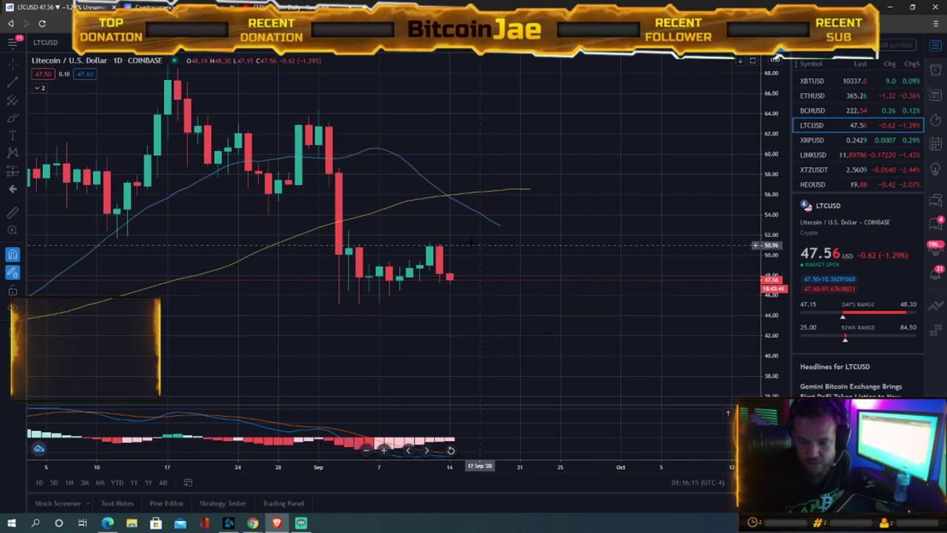
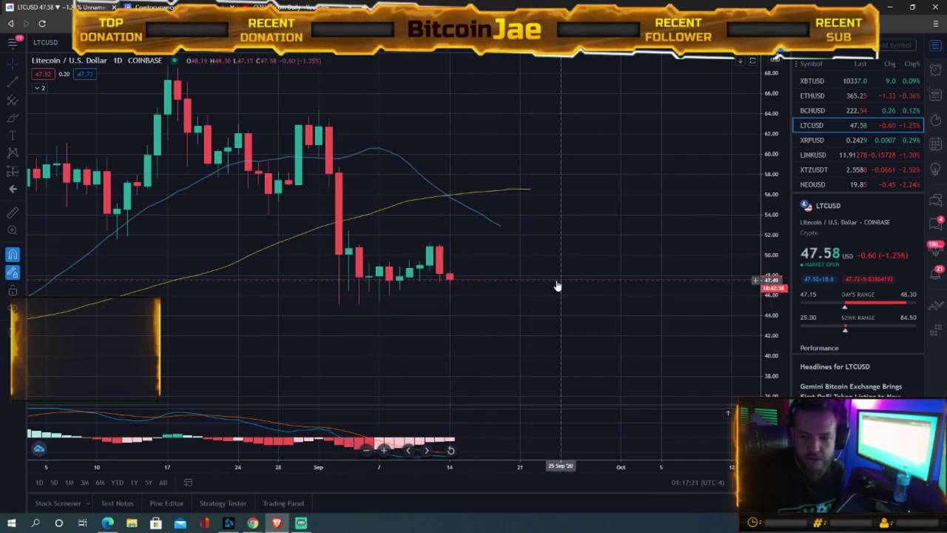
Inspect the LTCUSD September lows and the price range beneath them, then widen the view back to late May 2020.
{"action": "left_click_drag", "start_coordinate": [775, 310], "coordinate": [777, 287]}
{"action": "left_click_drag", "start_coordinate": [594, 337], "coordinate": [700, 363]}
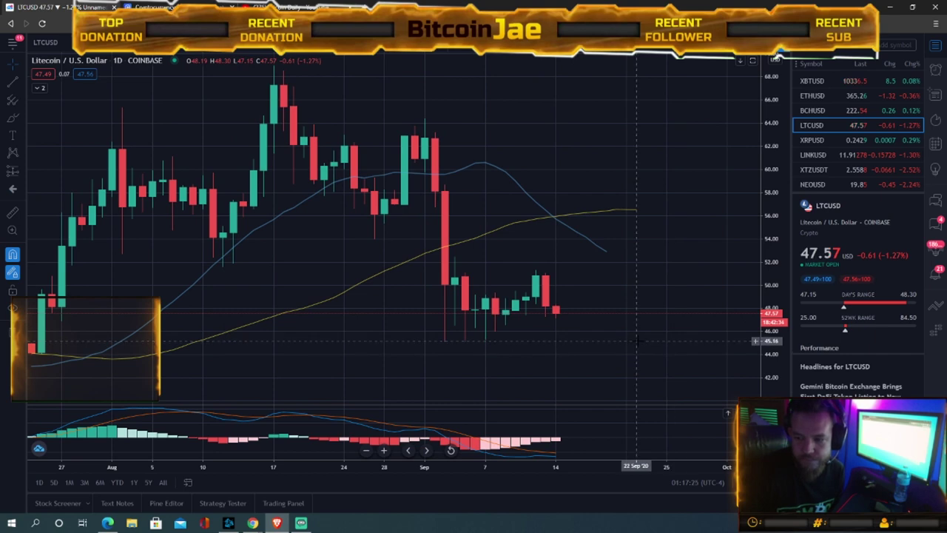
{"action": "left_click_drag", "start_coordinate": [578, 336], "coordinate": [558, 263]}
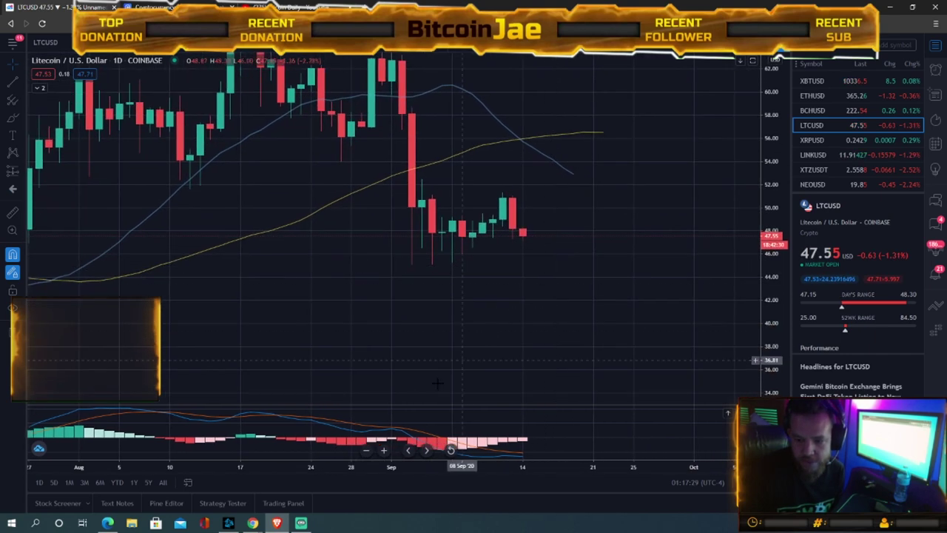
{"action": "scroll", "coordinate": [566, 298], "scroll_direction": "down", "scroll_amount": 5}
{"action": "left_click_drag", "start_coordinate": [566, 298], "coordinate": [520, 331]}
{"action": "left_click_drag", "start_coordinate": [767, 233], "coordinate": [771, 267]}
{"action": "left_click_drag", "start_coordinate": [630, 311], "coordinate": [623, 332]}
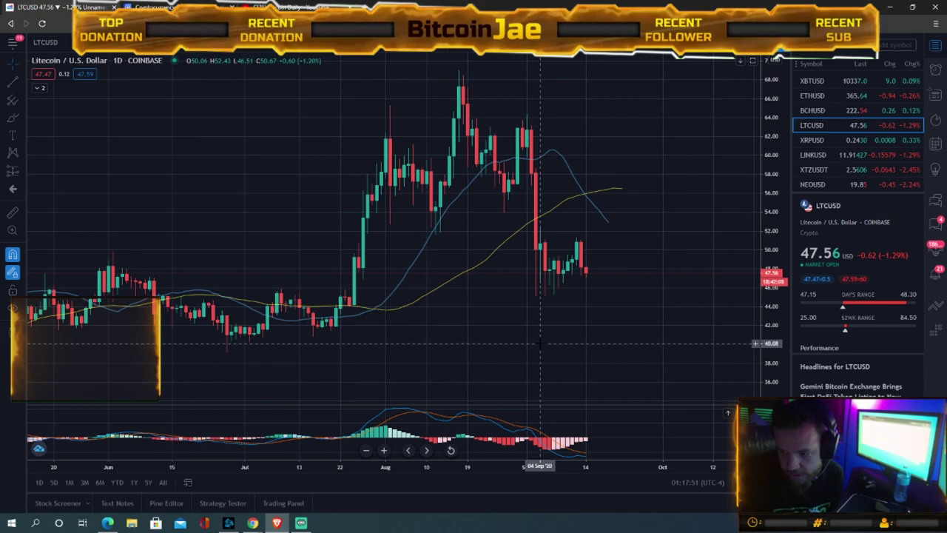
Review the earlier LTCUSD price history back to March 2020, then return to the September candles.
{"action": "left_click_drag", "start_coordinate": [540, 342], "coordinate": [801, 266]}
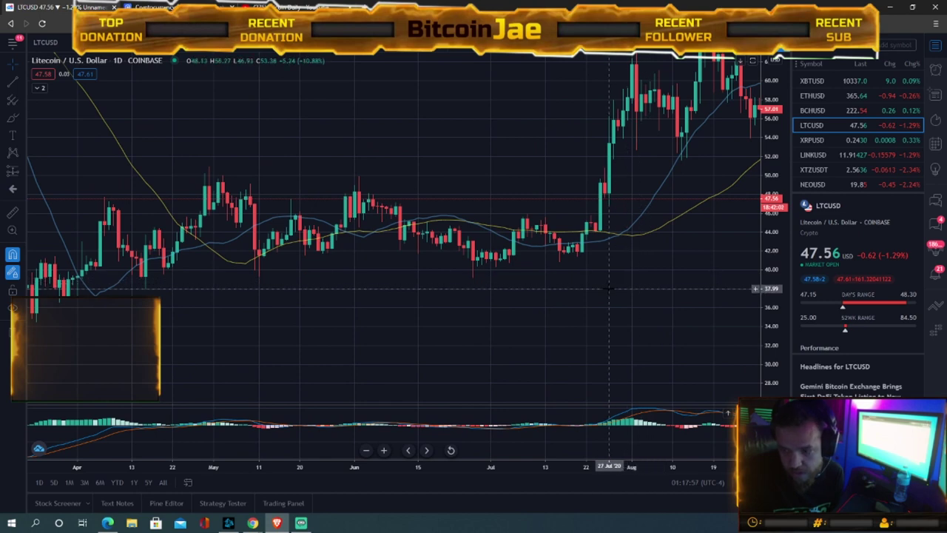
{"action": "left_click_drag", "start_coordinate": [609, 289], "coordinate": [728, 280]}
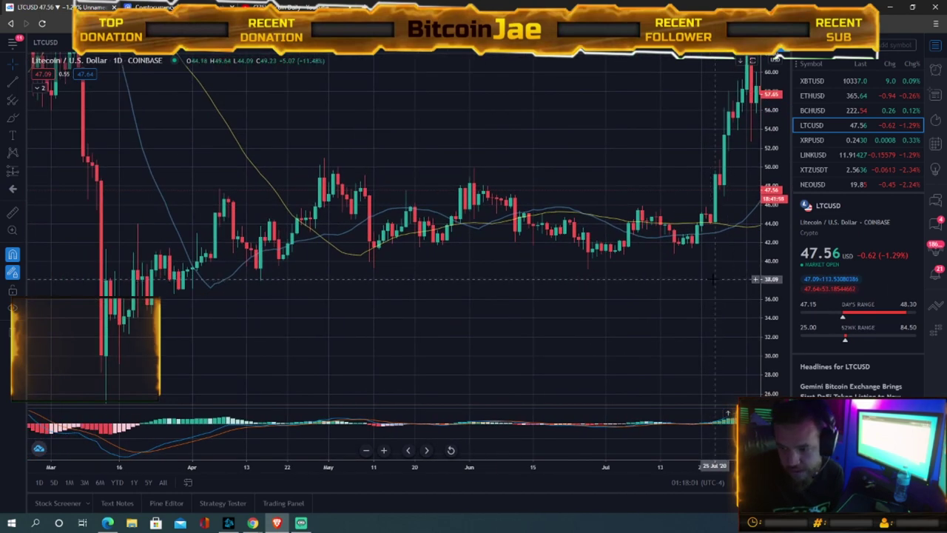
{"action": "left_click_drag", "start_coordinate": [697, 275], "coordinate": [259, 338]}
{"action": "left_click_drag", "start_coordinate": [503, 306], "coordinate": [472, 286]}
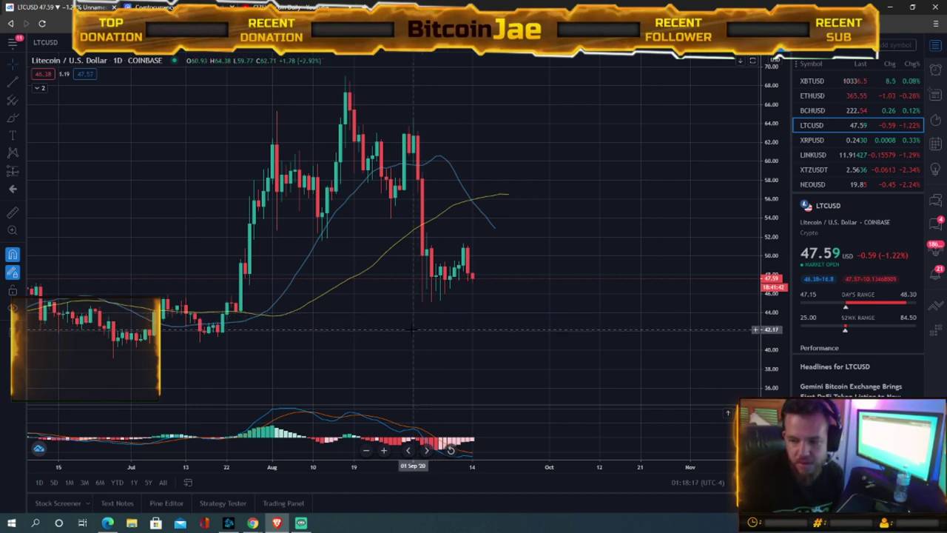
Compare the LTCUSD spring and early summer price range with the August highs and September drop.
{"action": "left_click_drag", "start_coordinate": [521, 340], "coordinate": [653, 294]}
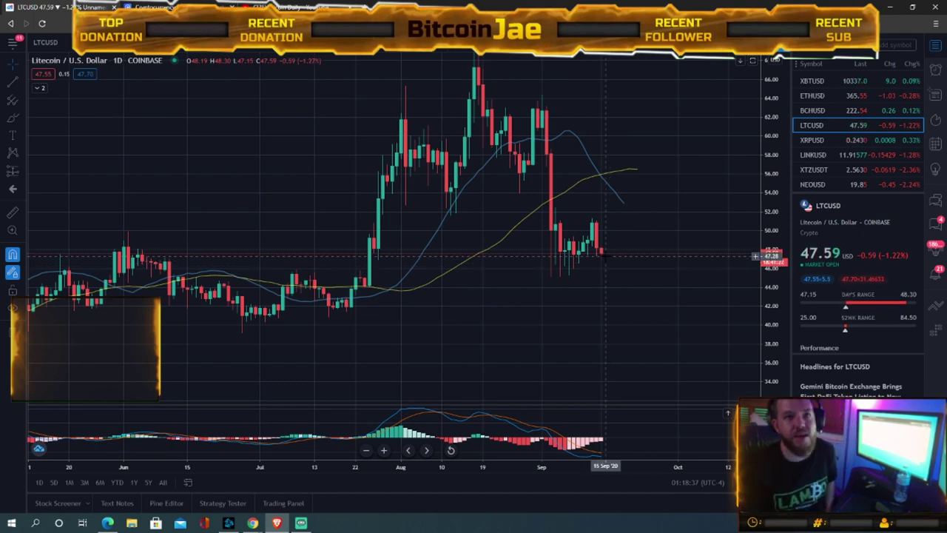
{"action": "left_click_drag", "start_coordinate": [601, 257], "coordinate": [522, 310]}
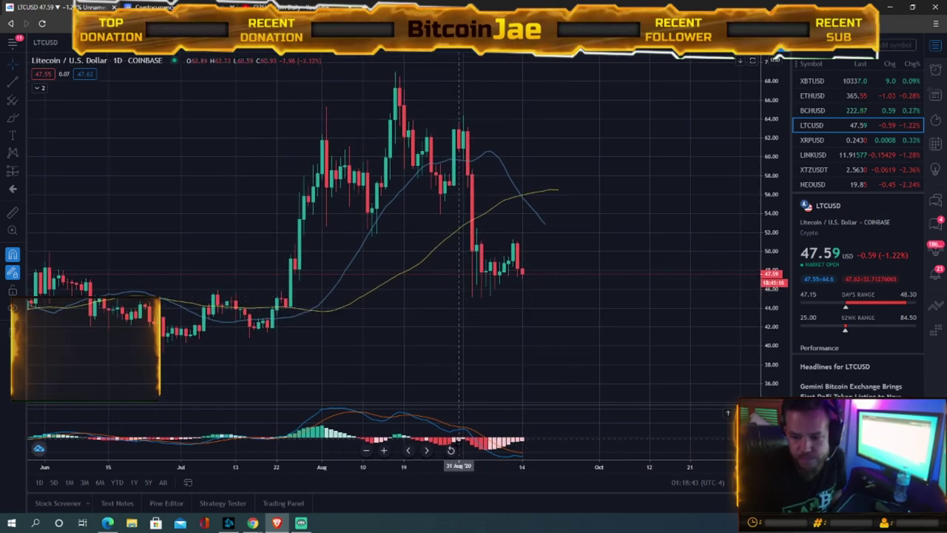
{"action": "scroll", "coordinate": [597, 414], "scroll_direction": "down", "scroll_amount": 3}
{"action": "mouse_move", "coordinate": [633, 339]}
{"action": "left_mouse_down"}
{"action": "mouse_move", "coordinate": [599, 372]}
{"action": "mouse_move", "coordinate": [633, 346]}
{"action": "left_mouse_up"}
{"action": "left_click_drag", "start_coordinate": [555, 466], "coordinate": [481, 465]}
{"action": "left_click_drag", "start_coordinate": [623, 370], "coordinate": [655, 363]}
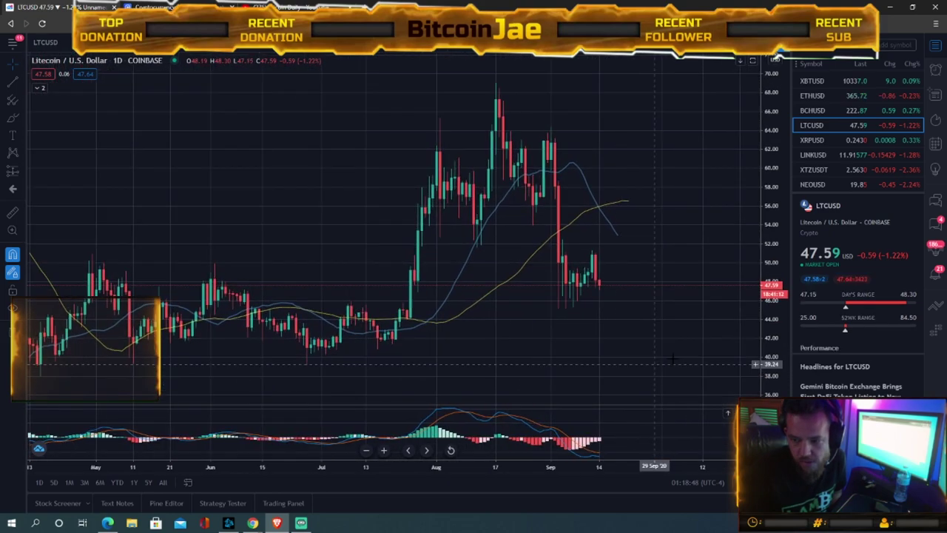
{"action": "left_click_drag", "start_coordinate": [769, 327], "coordinate": [763, 297]}
{"action": "left_click_drag", "start_coordinate": [654, 348], "coordinate": [600, 399]}
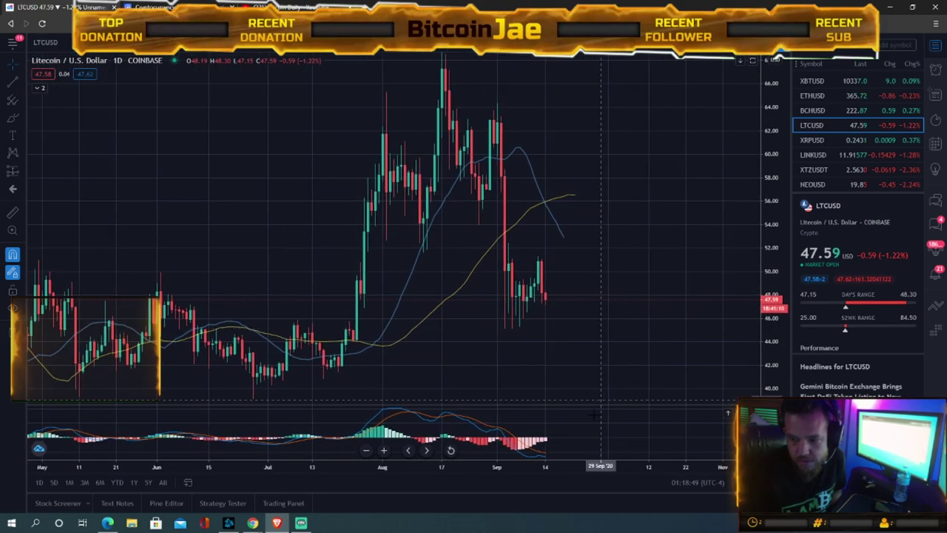
Enlarge the LTCUSD candles from June to mid-September 2020 and study the latest lows against the moving averages.
{"action": "left_click_drag", "start_coordinate": [573, 467], "coordinate": [490, 466]}
{"action": "left_click_drag", "start_coordinate": [517, 346], "coordinate": [614, 347]}
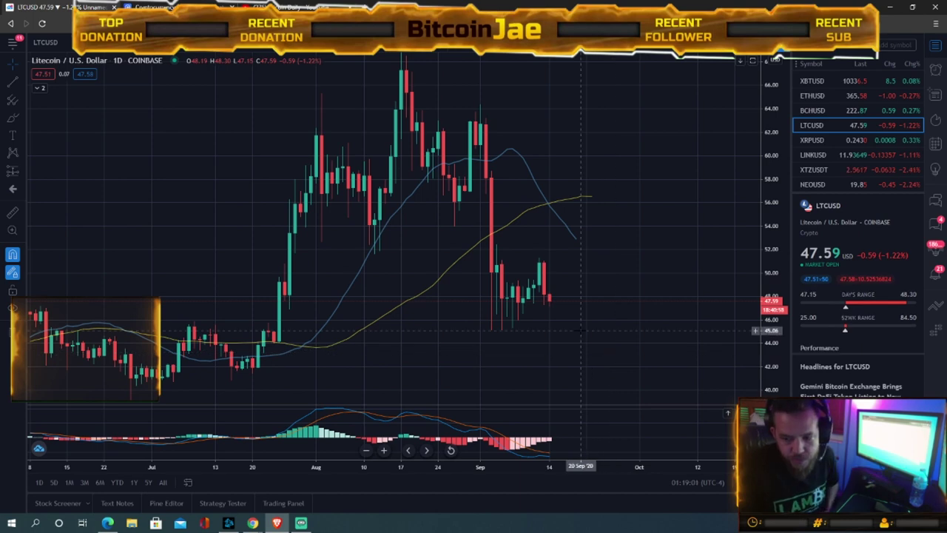
{"action": "left_click_drag", "start_coordinate": [583, 334], "coordinate": [614, 315]}
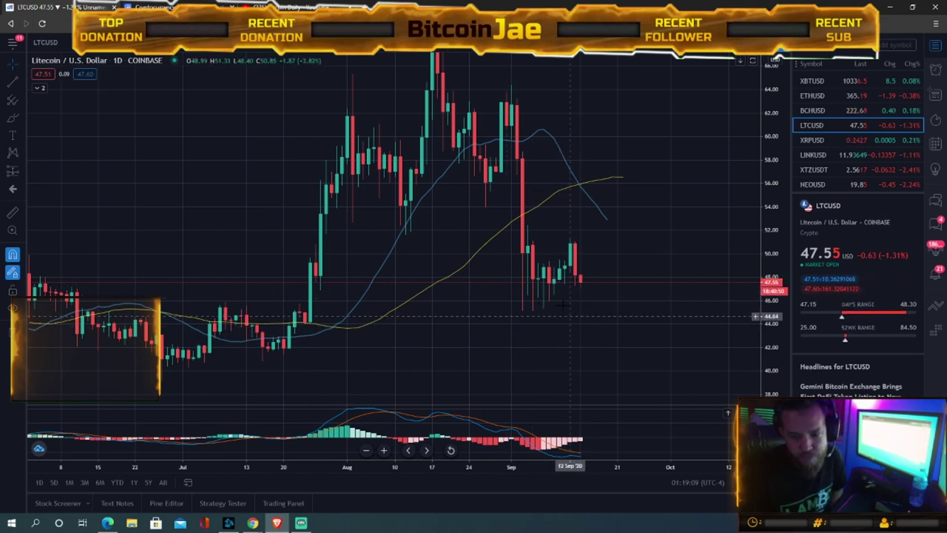
{"action": "left_click_drag", "start_coordinate": [528, 290], "coordinate": [596, 343]}
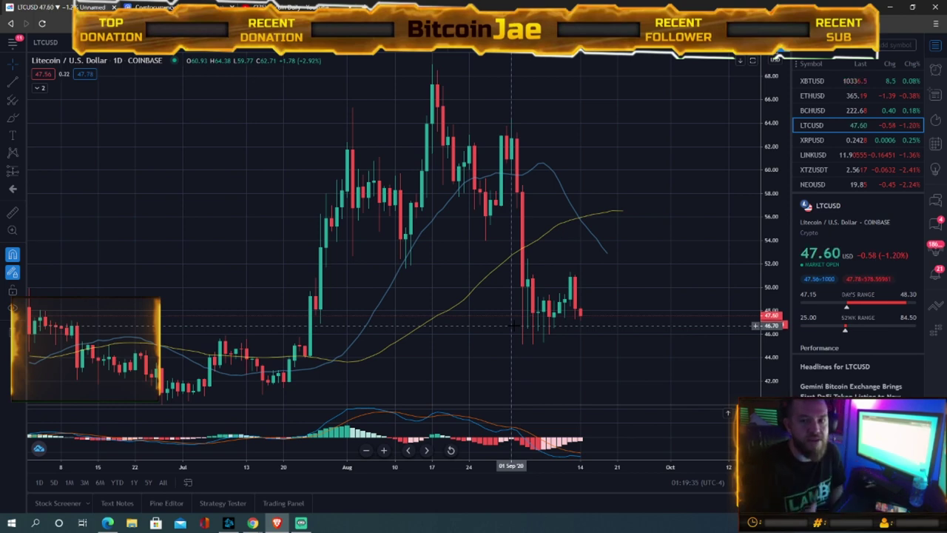
{"action": "left_click_drag", "start_coordinate": [613, 333], "coordinate": [627, 333]}
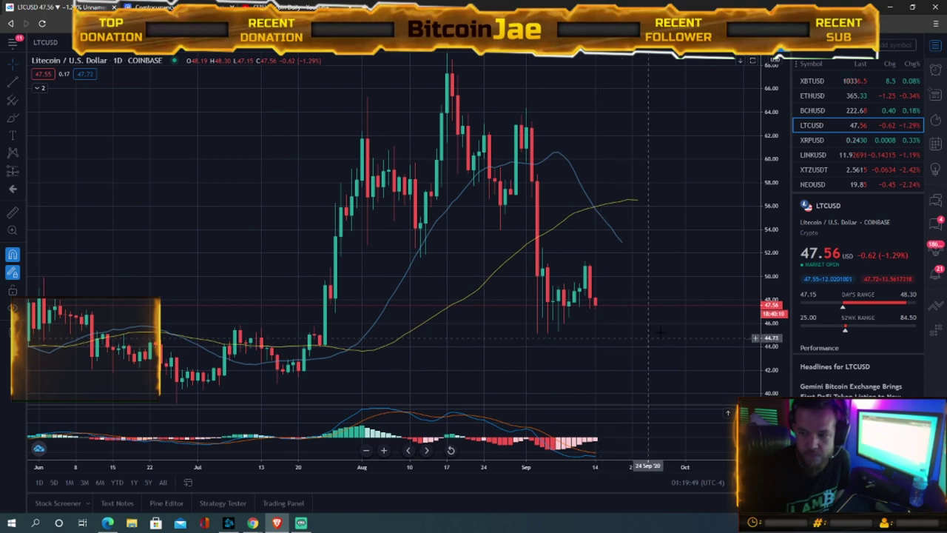
{"action": "left_click_drag", "start_coordinate": [643, 329], "coordinate": [622, 340]}
{"action": "scroll", "coordinate": [622, 341], "scroll_direction": "right", "scroll_amount": 1}
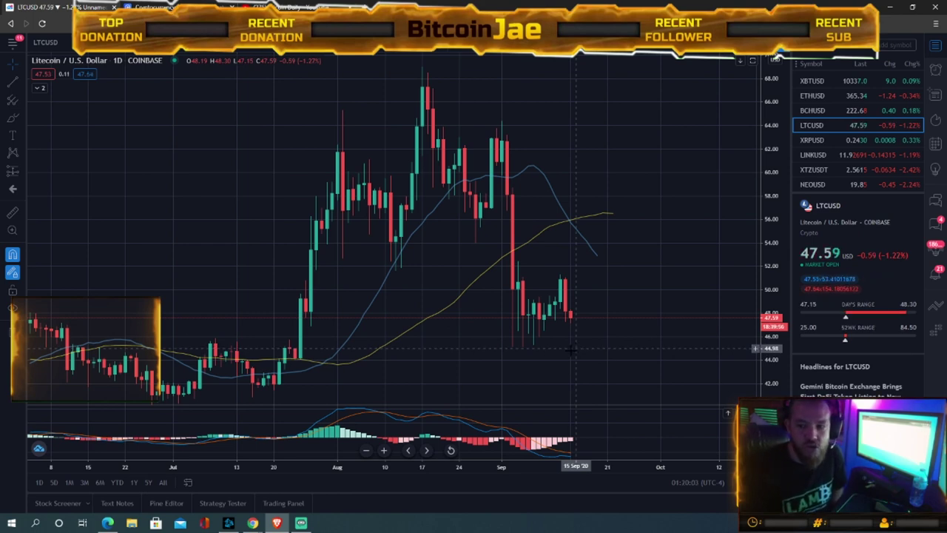
{"action": "left_click_drag", "start_coordinate": [596, 346], "coordinate": [616, 359]}
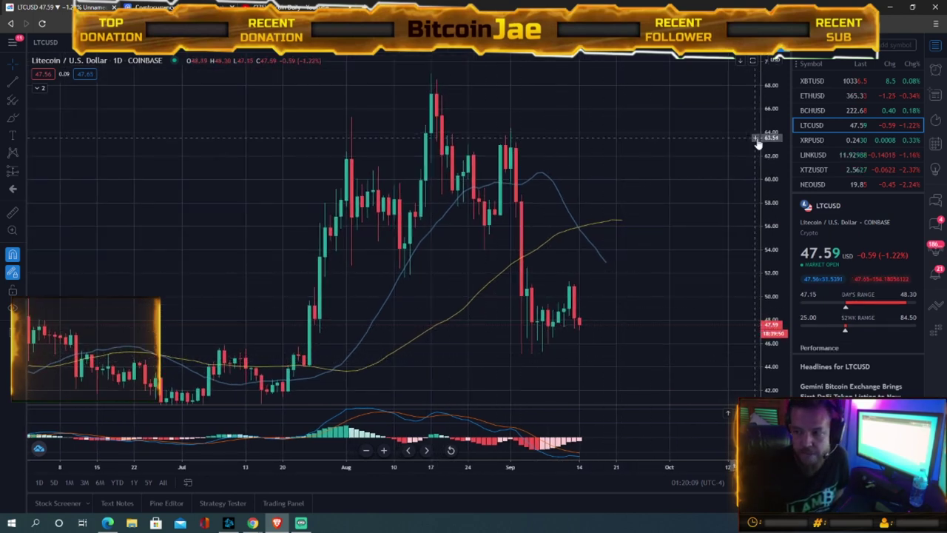
Open the XRPUSD chart and set its interval to 1 week.
{"action": "left_click", "coordinate": [811, 140]}
{"action": "left_click_drag", "start_coordinate": [669, 194], "coordinate": [627, 216]}
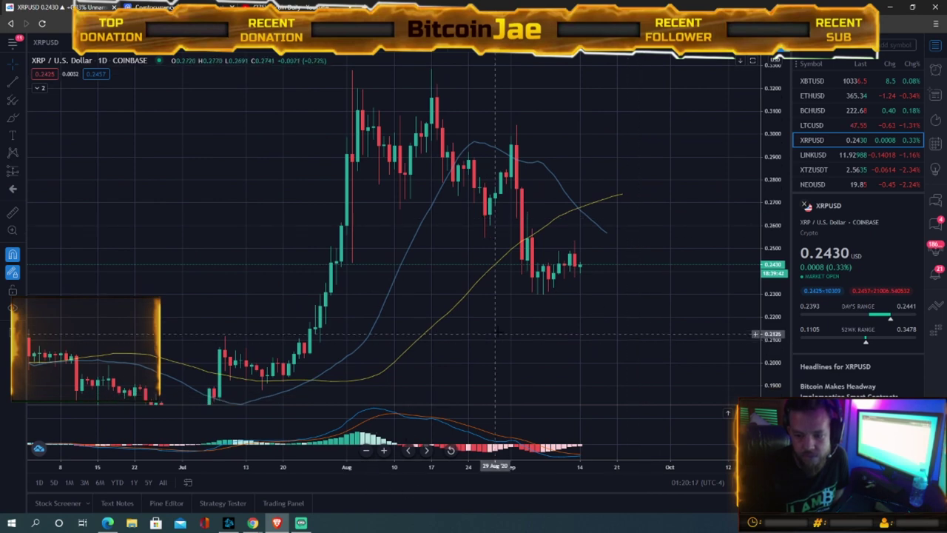
{"action": "left_click", "coordinate": [82, 43]}
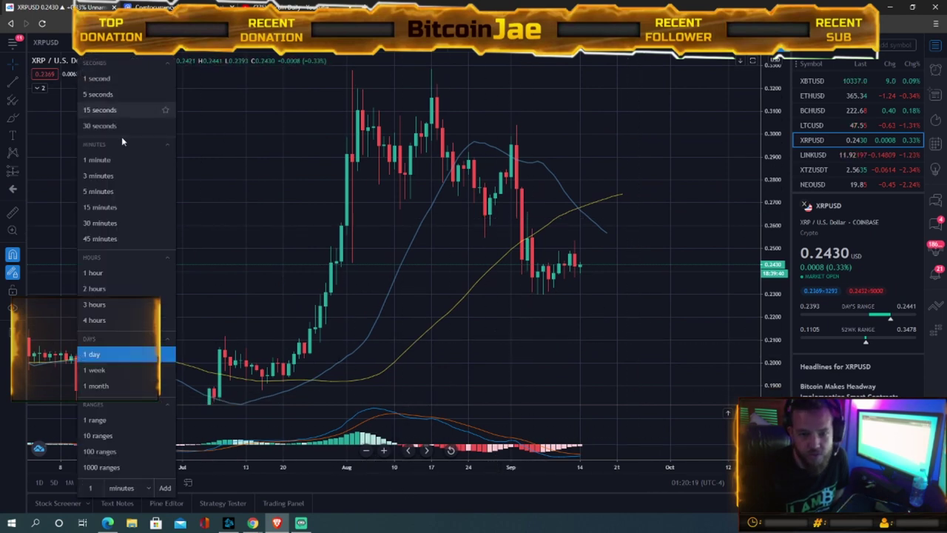
{"action": "left_click", "coordinate": [98, 370]}
Rescale the weekly XRPUSD chart to examine the candles and moving averages from March 2019 to September 2020.
{"action": "left_click_drag", "start_coordinate": [776, 178], "coordinate": [764, 318]}
{"action": "left_click_drag", "start_coordinate": [656, 318], "coordinate": [650, 276]}
{"action": "left_click_drag", "start_coordinate": [778, 180], "coordinate": [780, 330]}
{"action": "left_click_drag", "start_coordinate": [644, 259], "coordinate": [658, 325]}
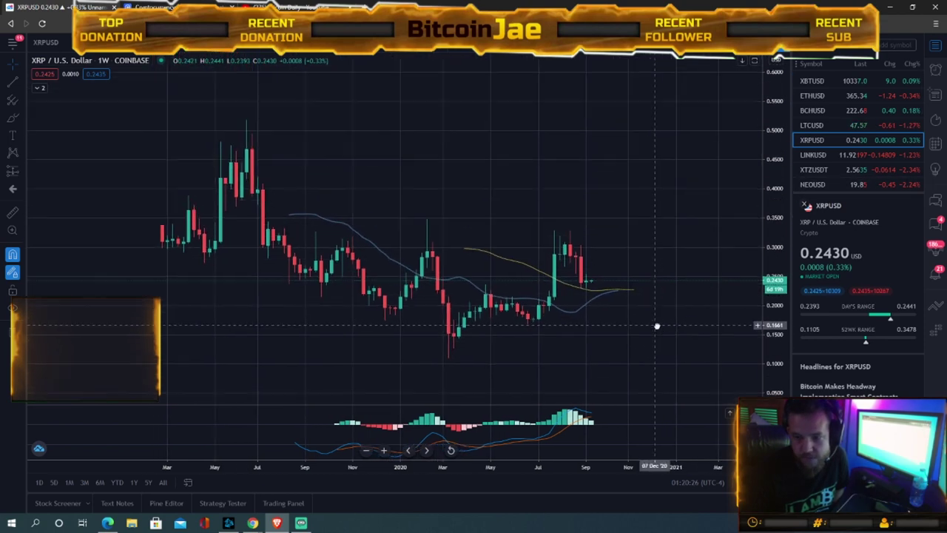
{"action": "left_click_drag", "start_coordinate": [769, 217], "coordinate": [767, 190]}
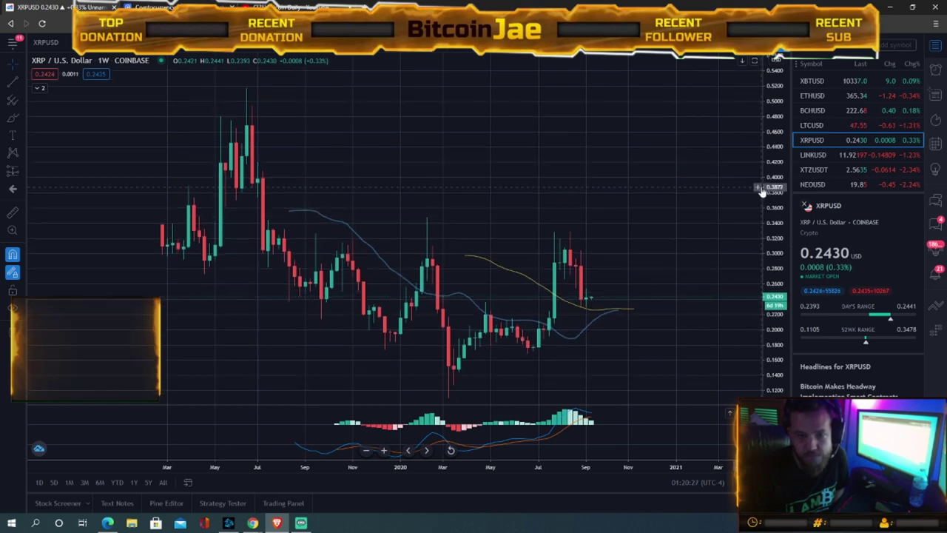
{"action": "left_click_drag", "start_coordinate": [381, 170], "coordinate": [434, 165]}
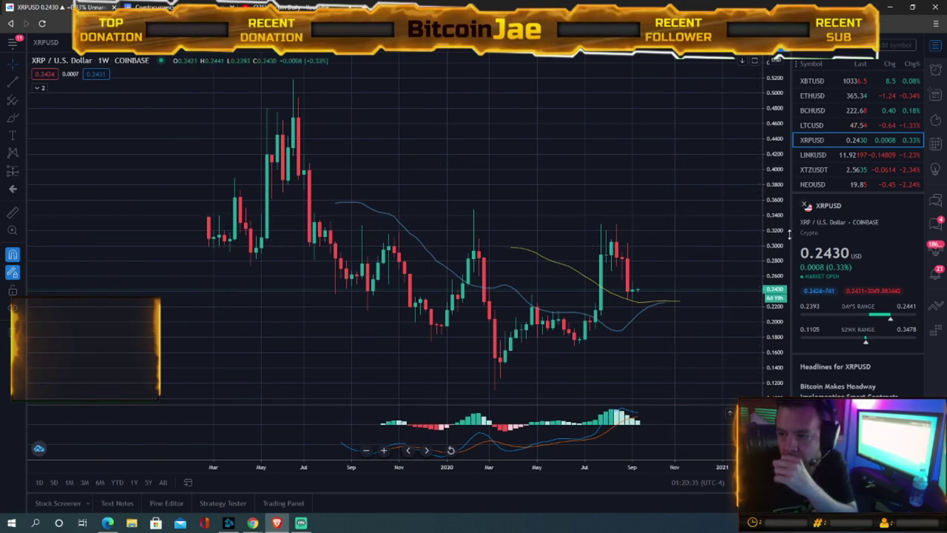
Check the weekly LTCUSD chart, then set its interval back to 1 day.
{"action": "left_click", "coordinate": [811, 125]}
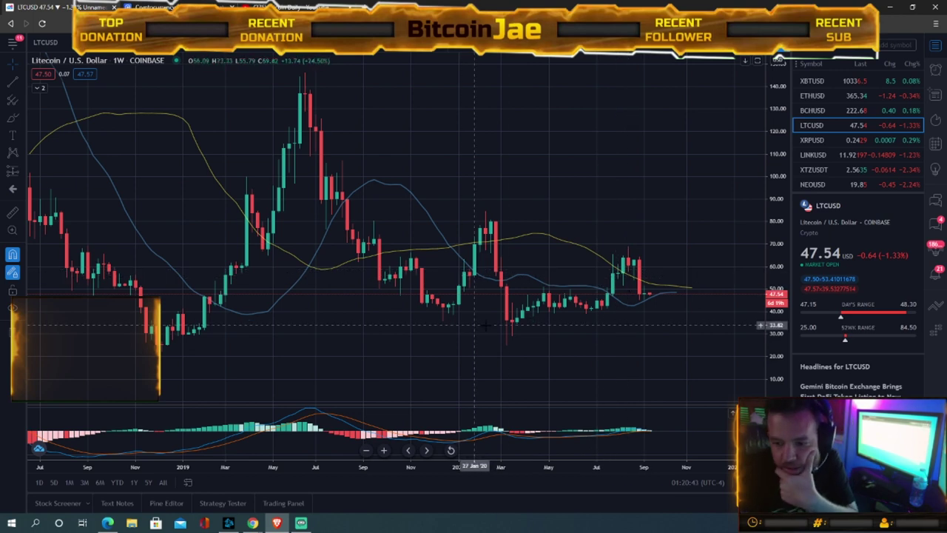
{"action": "left_click_drag", "start_coordinate": [589, 334], "coordinate": [429, 332]}
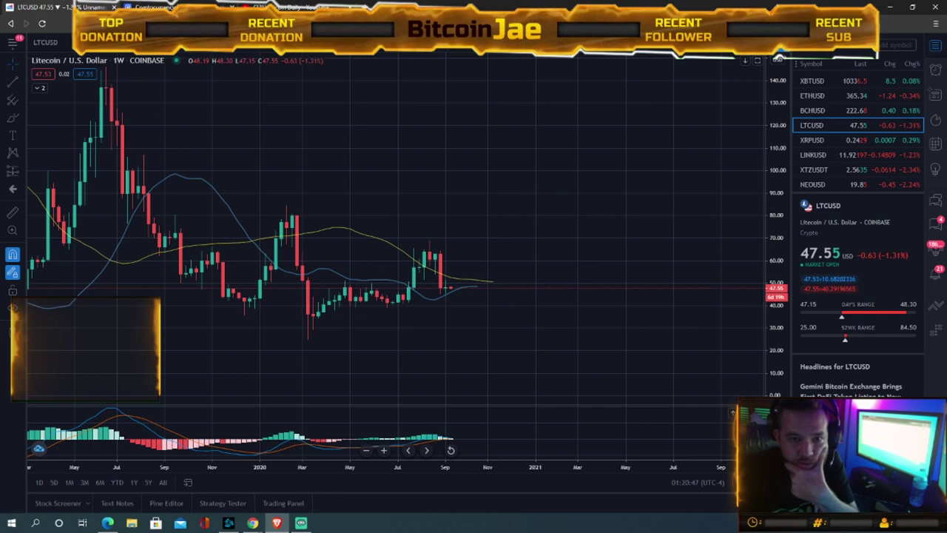
{"action": "left_click", "coordinate": [118, 60]}
{"action": "left_click", "coordinate": [91, 355]}
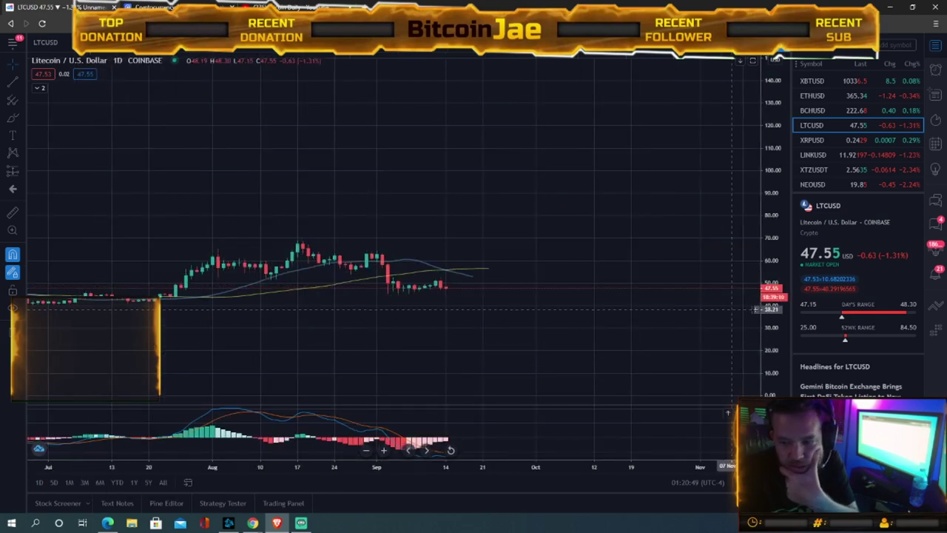
Stretch the daily LTCUSD price and time scales so the July to mid-September 2020 candles fill the chart.
{"action": "left_click_drag", "start_coordinate": [773, 318], "coordinate": [774, 59]}
{"action": "left_click_drag", "start_coordinate": [562, 323], "coordinate": [607, 140]}
{"action": "left_click_drag", "start_coordinate": [768, 311], "coordinate": [767, 186]}
{"action": "left_click_drag", "start_coordinate": [625, 180], "coordinate": [602, 267]}
{"action": "left_click_drag", "start_coordinate": [523, 466], "coordinate": [451, 466]}
{"action": "left_click_drag", "start_coordinate": [466, 367], "coordinate": [614, 363]}
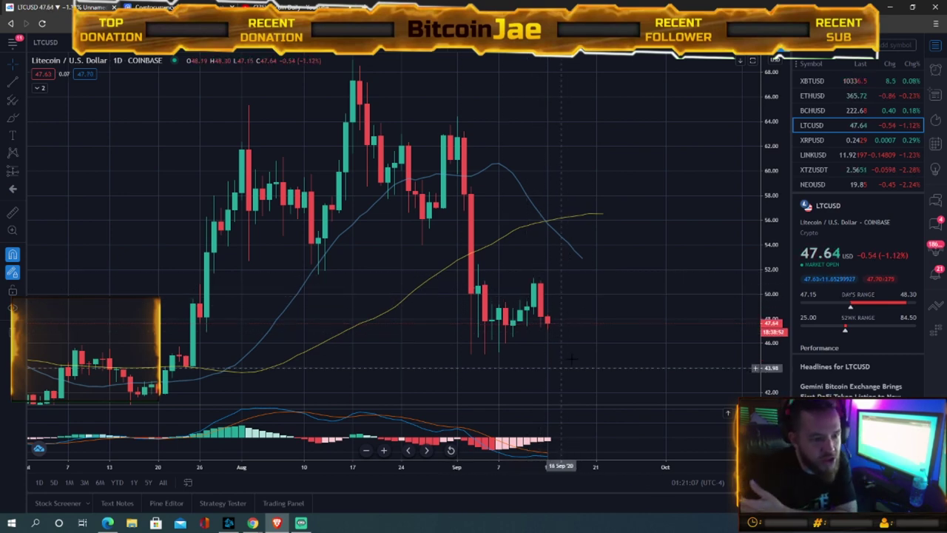
Review the daily LTCUSD moving average crossing once more, then open the daily XRPUSD chart.
{"action": "left_click_drag", "start_coordinate": [602, 291], "coordinate": [624, 268]}
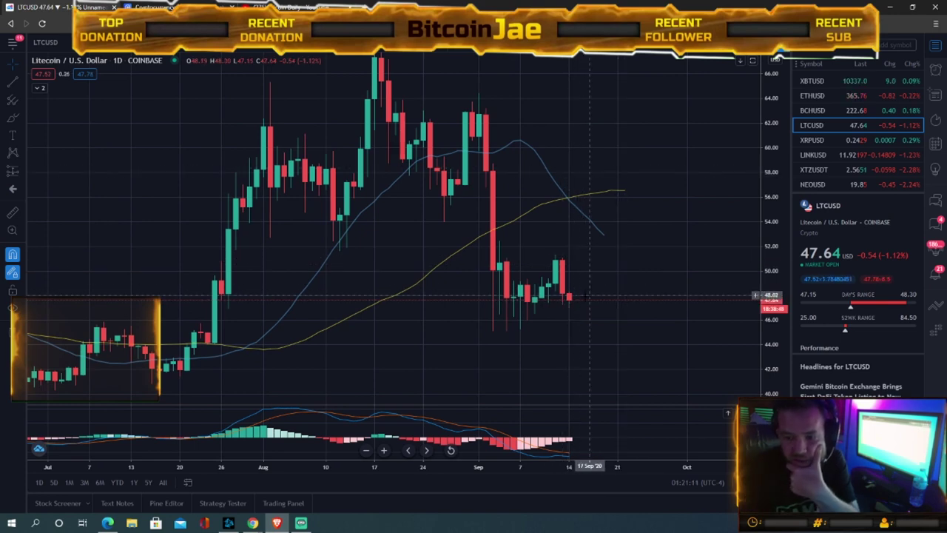
{"action": "left_click_drag", "start_coordinate": [620, 263], "coordinate": [588, 274]}
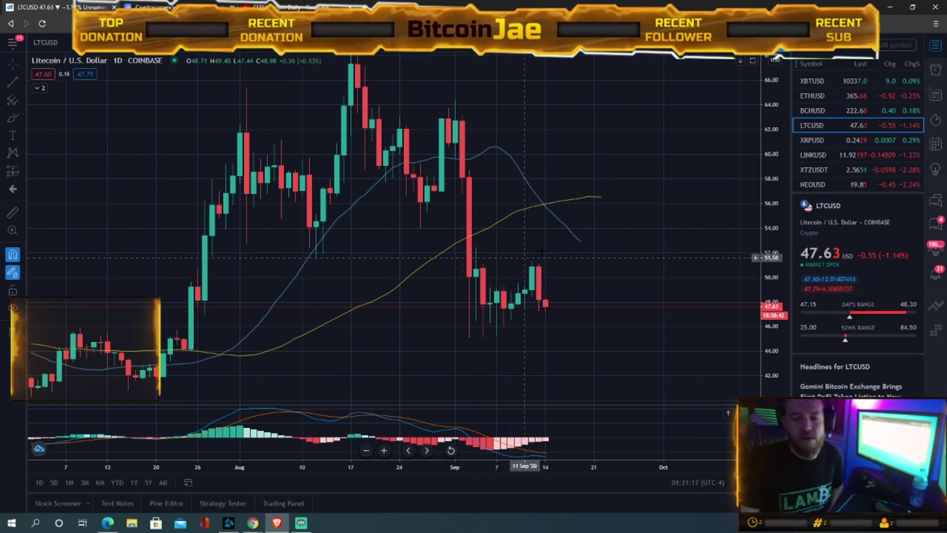
{"action": "left_click_drag", "start_coordinate": [569, 245], "coordinate": [599, 256]}
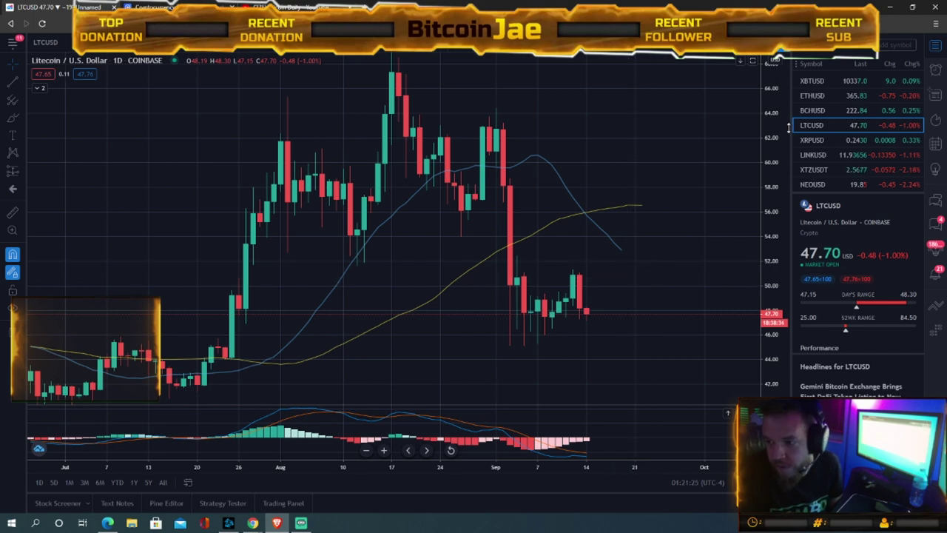
{"action": "left_click", "coordinate": [813, 140]}
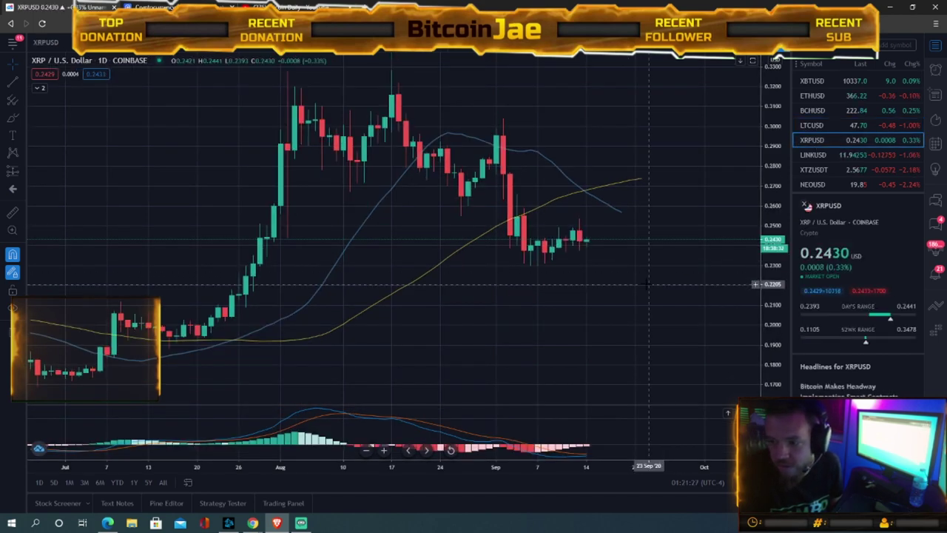
Stretch the daily XRPUSD price scale to magnify the September 2020 candles and the moving average crossing.
{"action": "left_click_drag", "start_coordinate": [765, 213], "coordinate": [766, 194]}
{"action": "left_click_drag", "start_coordinate": [634, 310], "coordinate": [620, 402]}
{"action": "left_click_drag", "start_coordinate": [682, 292], "coordinate": [687, 239]}
{"action": "left_click_drag", "start_coordinate": [777, 320], "coordinate": [758, 216]}
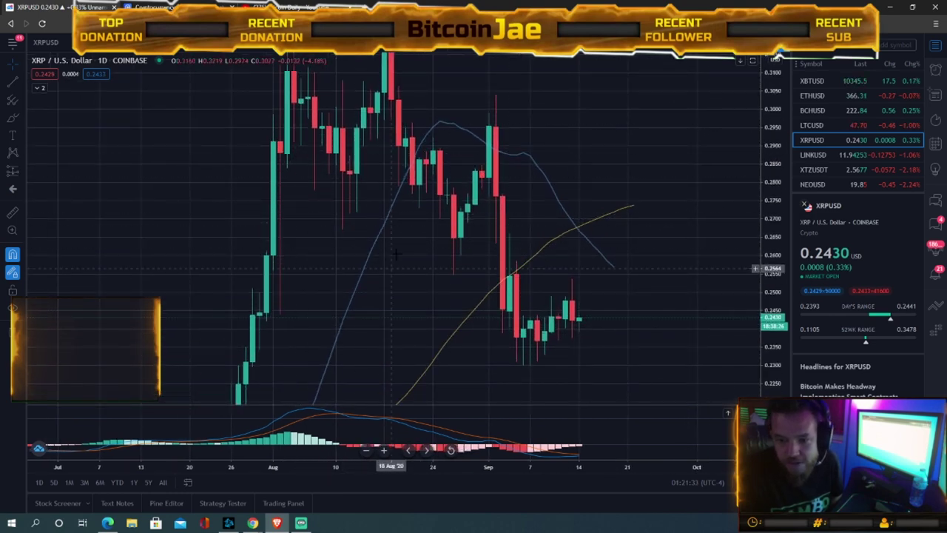
{"action": "left_click_drag", "start_coordinate": [769, 276], "coordinate": [769, 211]}
{"action": "left_click_drag", "start_coordinate": [665, 299], "coordinate": [634, 257]}
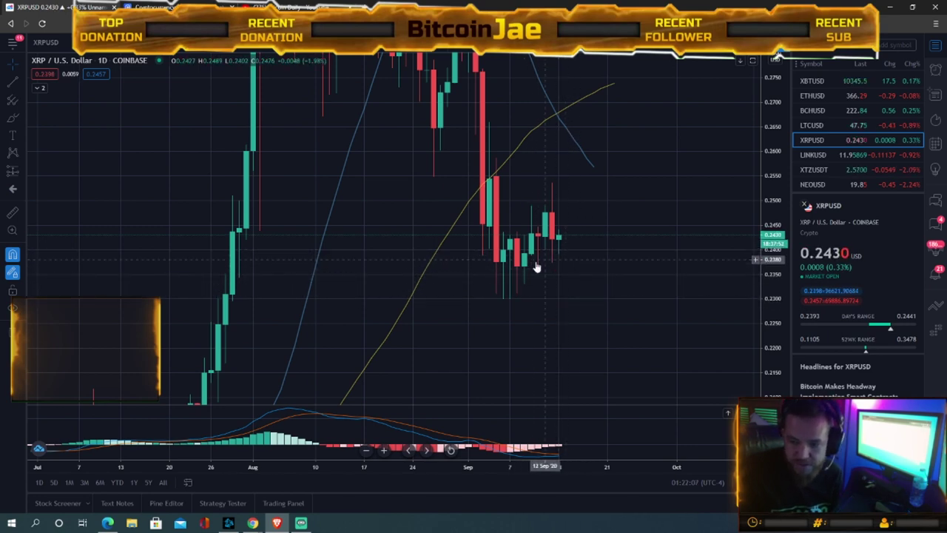
Examine the mid-September XRPUSD candles, then compress the price scale to take in the August highs.
{"action": "left_click_drag", "start_coordinate": [573, 260], "coordinate": [554, 316]}
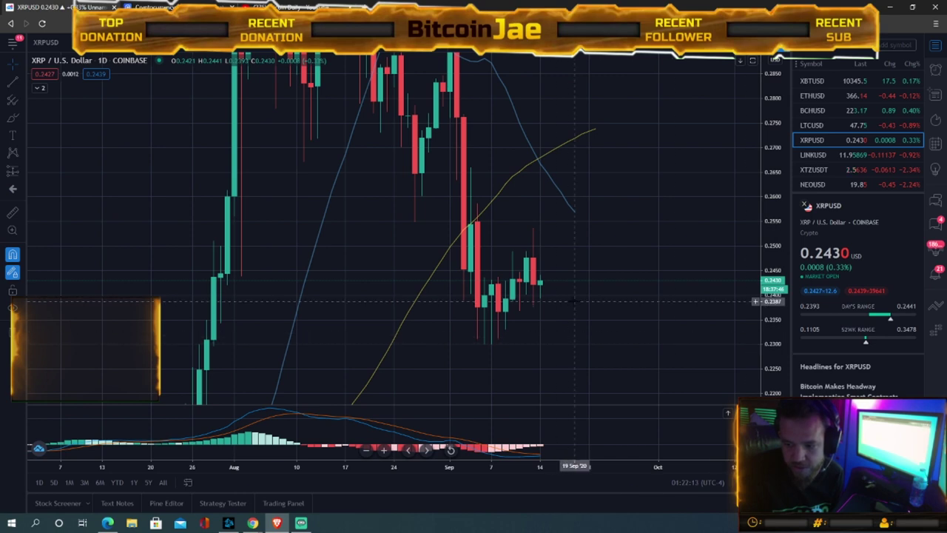
{"action": "left_click_drag", "start_coordinate": [579, 304], "coordinate": [589, 318]}
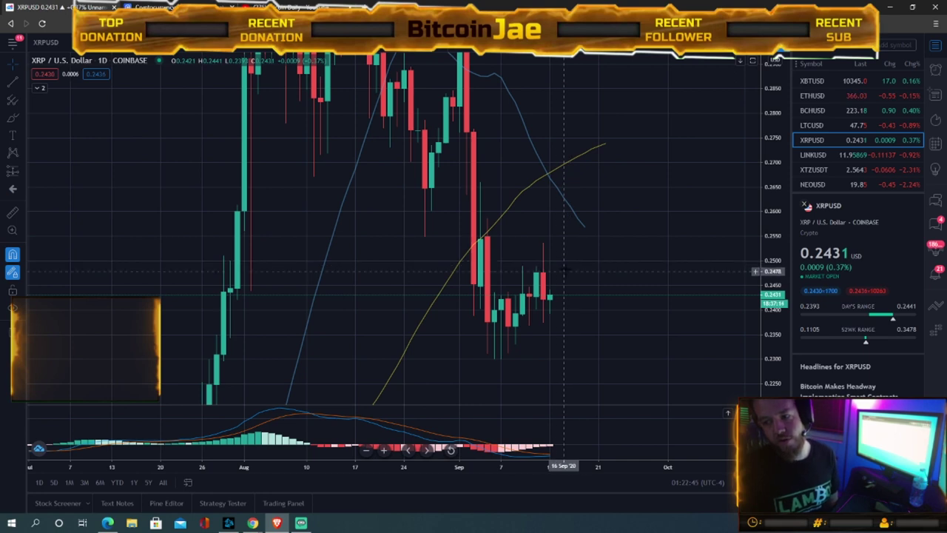
{"action": "left_click_drag", "start_coordinate": [607, 281], "coordinate": [579, 355]}
{"action": "left_click_drag", "start_coordinate": [784, 248], "coordinate": [775, 289]}
{"action": "left_click_drag", "start_coordinate": [666, 250], "coordinate": [664, 262]}
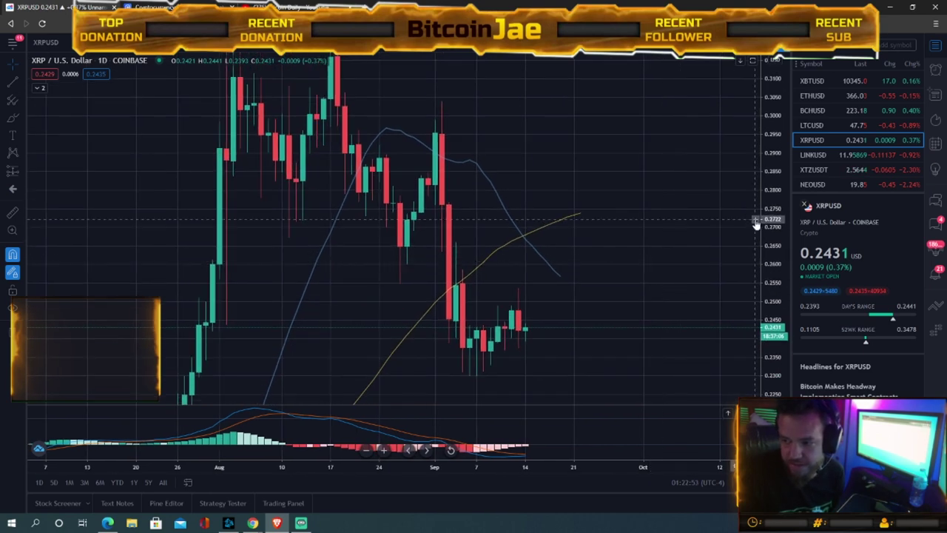
Open the daily LINKUSD chart and rescale prices to frame the August peak, September drop and moving averages.
{"action": "scroll", "coordinate": [844, 154], "scroll_direction": "down", "scroll_amount": 1}
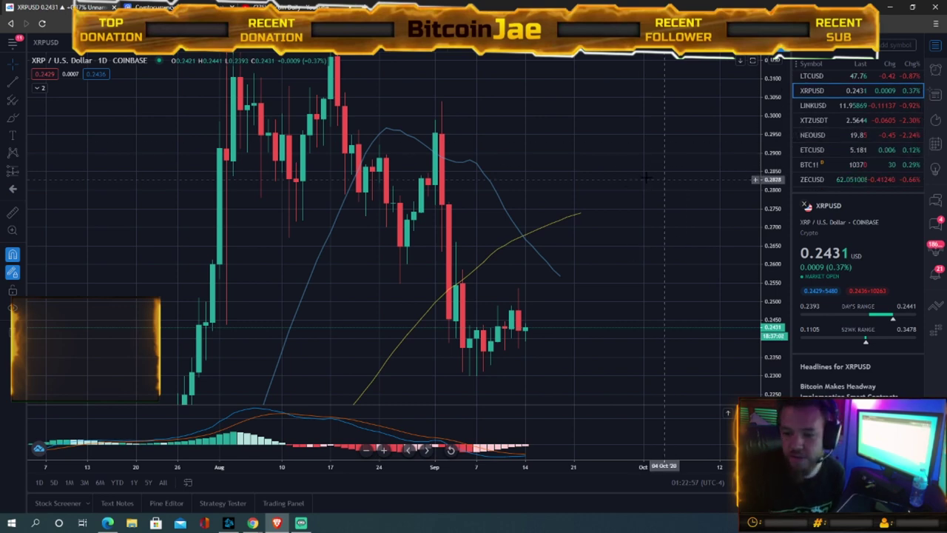
{"action": "mouse_move", "coordinate": [637, 254]}
{"action": "left_mouse_down"}
{"action": "mouse_move", "coordinate": [665, 258]}
{"action": "mouse_move", "coordinate": [642, 263]}
{"action": "left_mouse_up"}
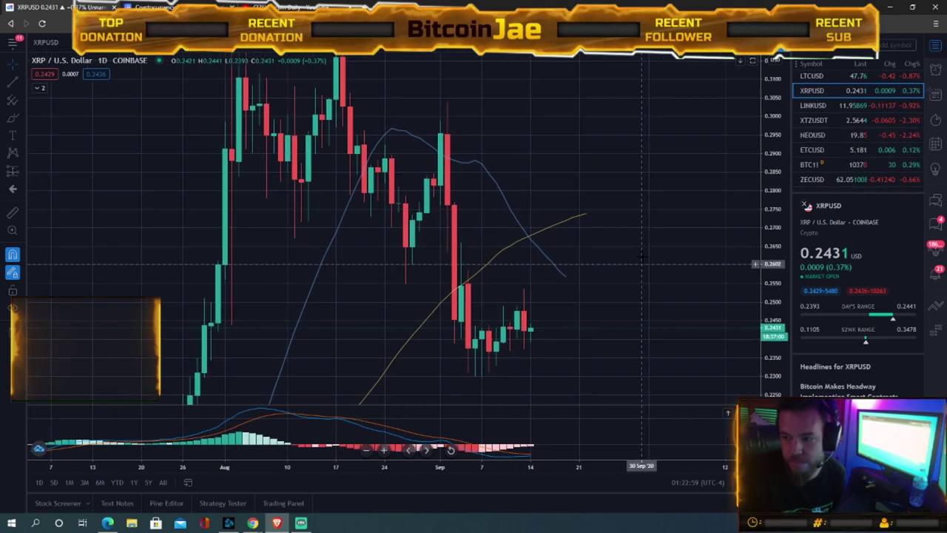
{"action": "left_click", "coordinate": [818, 105]}
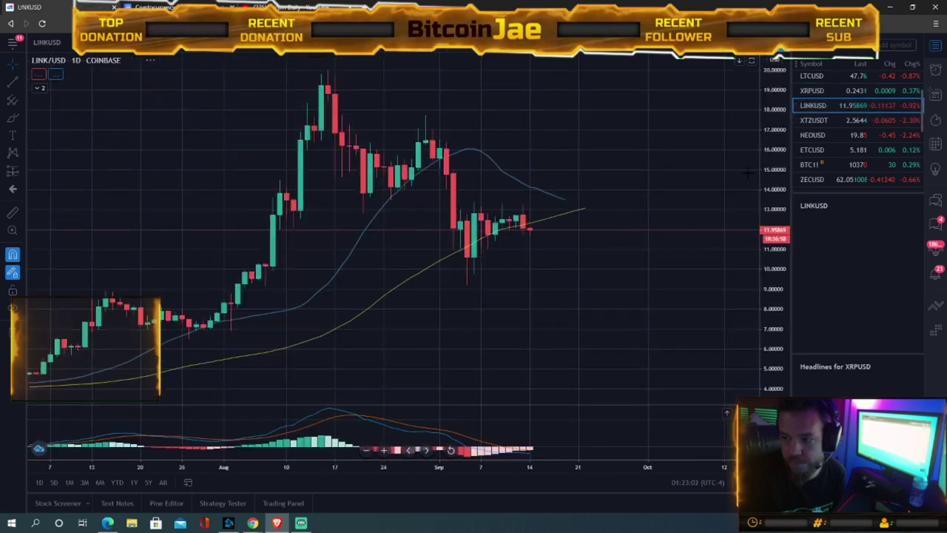
{"action": "left_click_drag", "start_coordinate": [772, 246], "coordinate": [772, 185]}
{"action": "left_click_drag", "start_coordinate": [658, 179], "coordinate": [681, 253]}
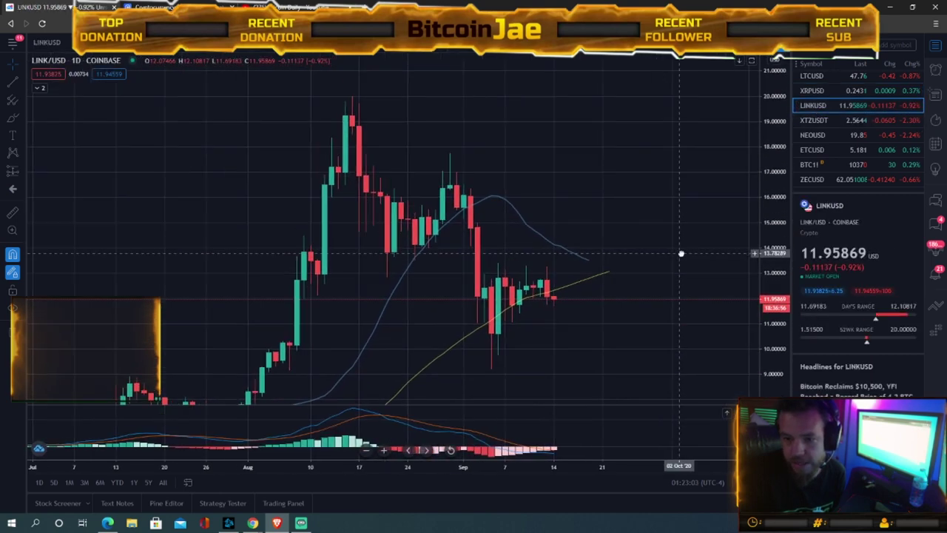
{"action": "left_click_drag", "start_coordinate": [775, 208], "coordinate": [775, 231]}
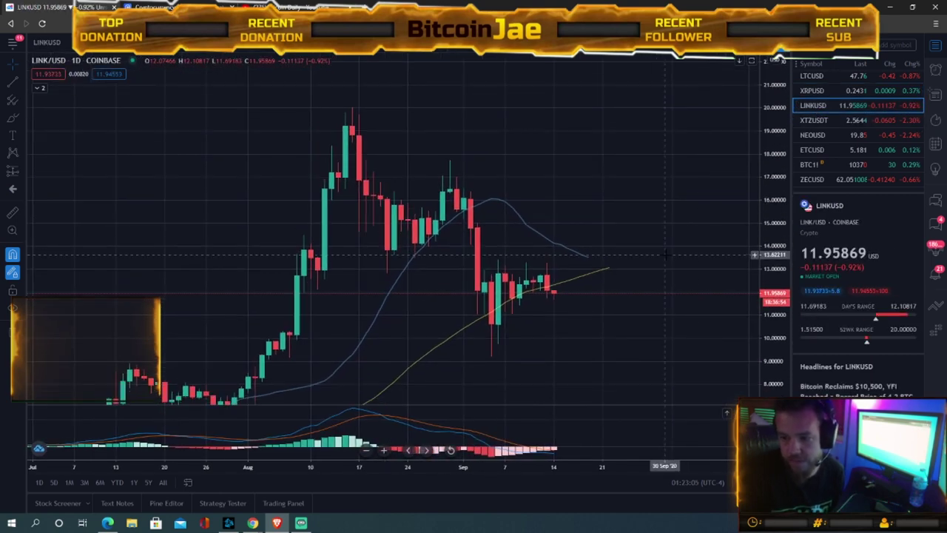
{"action": "left_click_drag", "start_coordinate": [665, 251], "coordinate": [664, 245]}
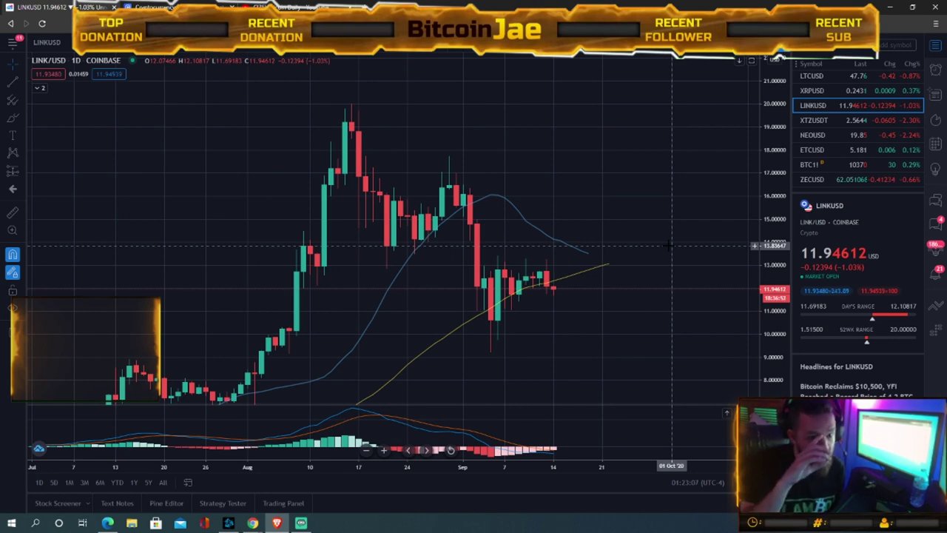
{"action": "left_click_drag", "start_coordinate": [670, 244], "coordinate": [687, 254]}
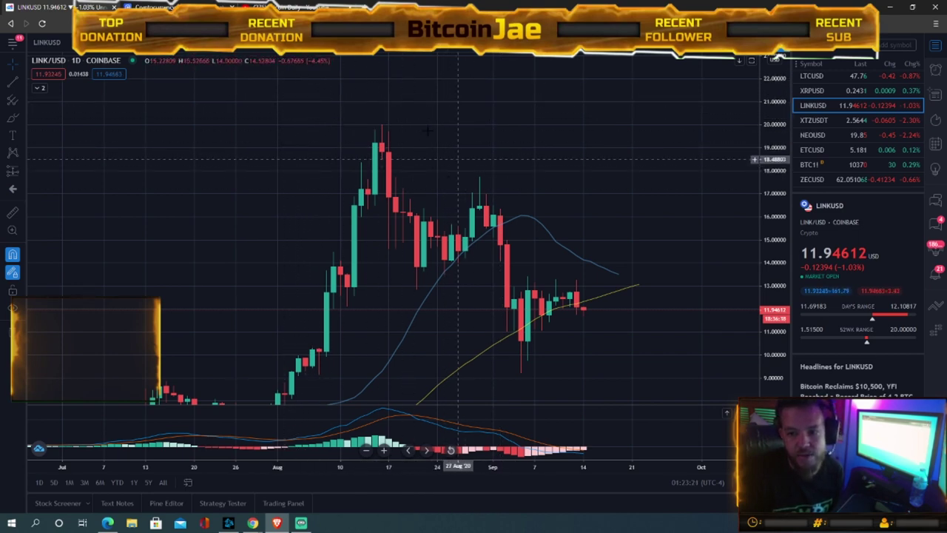
Examine the daily LINKUSD candles from the August high to mid-September against both moving averages.
{"action": "left_click_drag", "start_coordinate": [485, 185], "coordinate": [492, 113]}
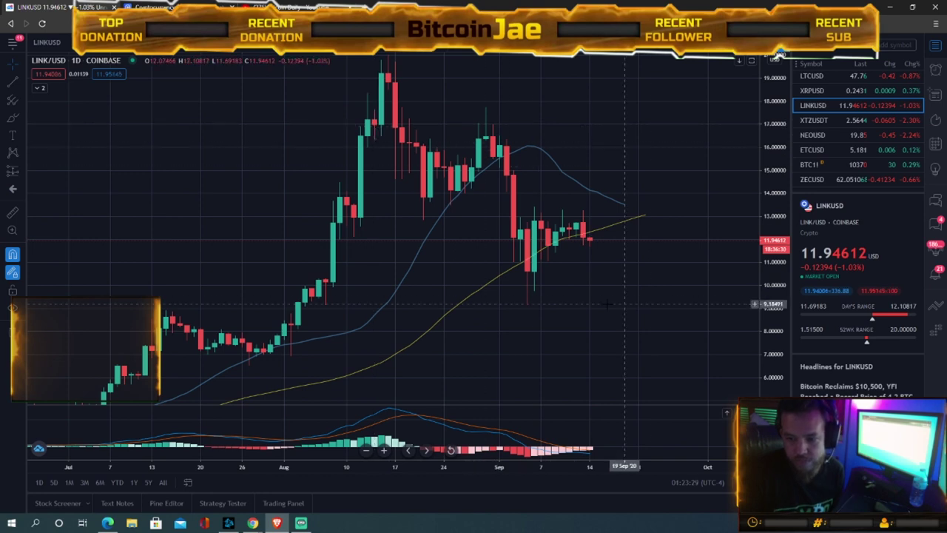
{"action": "left_click_drag", "start_coordinate": [634, 275], "coordinate": [643, 291]}
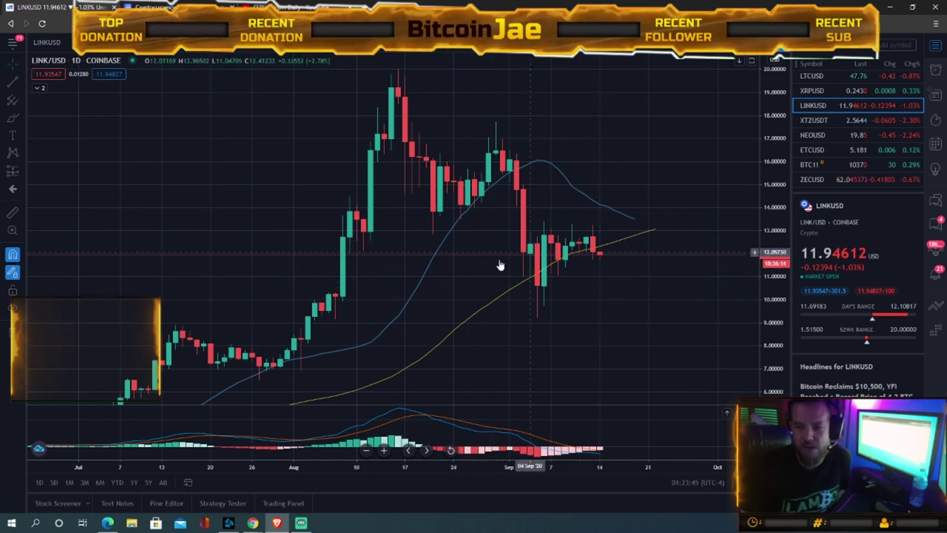
{"action": "left_click_drag", "start_coordinate": [585, 313], "coordinate": [508, 378]}
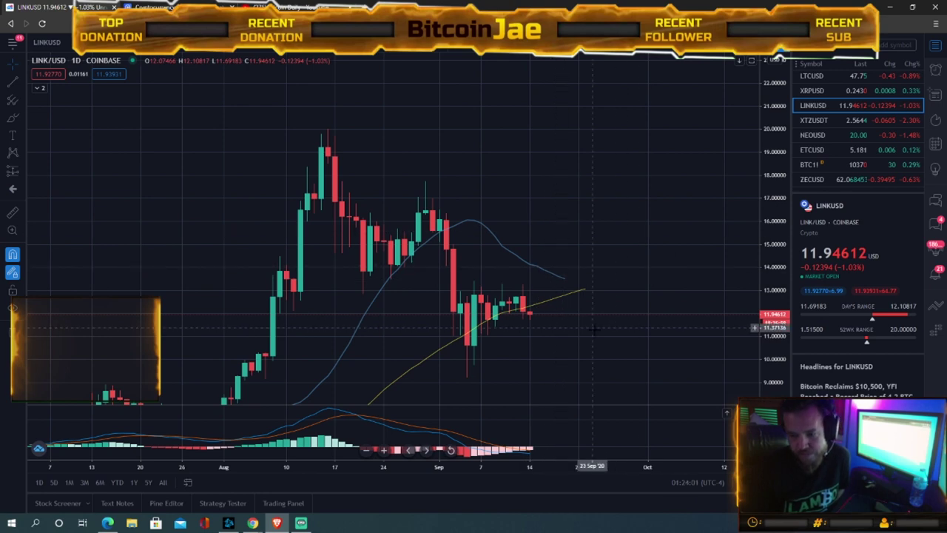
{"action": "left_click_drag", "start_coordinate": [579, 332], "coordinate": [594, 270]}
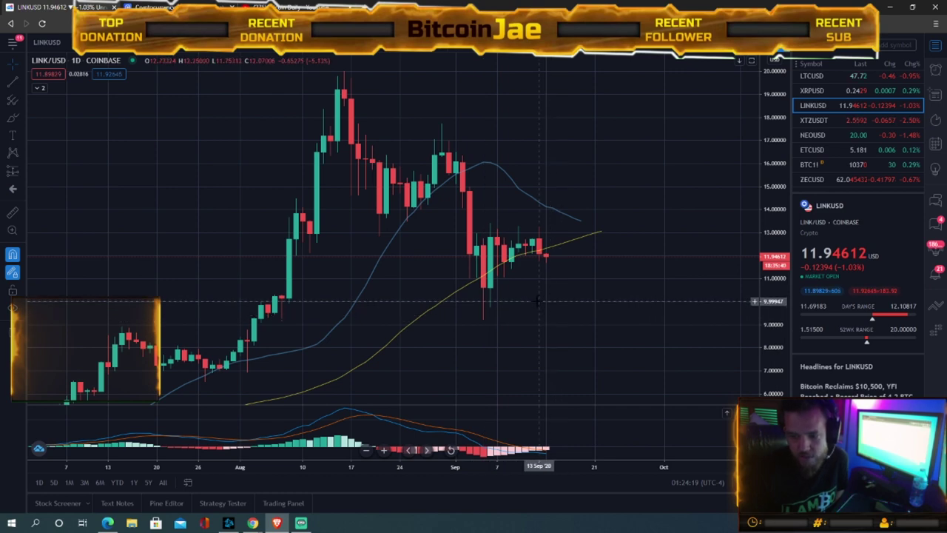
{"action": "left_click_drag", "start_coordinate": [531, 305], "coordinate": [546, 293]}
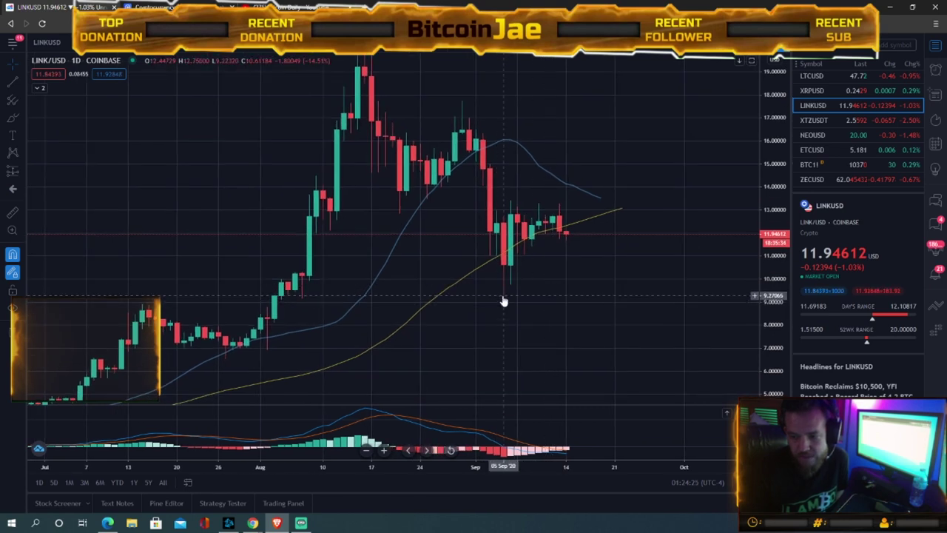
{"action": "left_click_drag", "start_coordinate": [571, 295], "coordinate": [485, 344]}
{"action": "left_click_drag", "start_coordinate": [536, 313], "coordinate": [565, 327]}
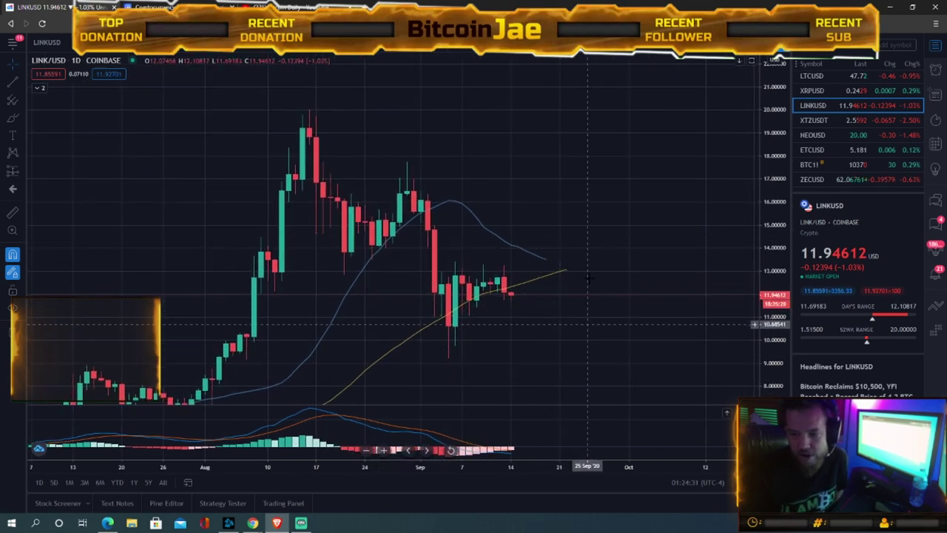
{"action": "left_click_drag", "start_coordinate": [556, 338], "coordinate": [587, 338]}
{"action": "left_click_drag", "start_coordinate": [774, 324], "coordinate": [773, 344]}
{"action": "mouse_move", "coordinate": [572, 342]}
{"action": "left_mouse_down"}
{"action": "mouse_move", "coordinate": [583, 325]}
{"action": "mouse_move", "coordinate": [597, 342]}
{"action": "mouse_move", "coordinate": [619, 319]}
{"action": "mouse_move", "coordinate": [588, 344]}
{"action": "left_mouse_up"}
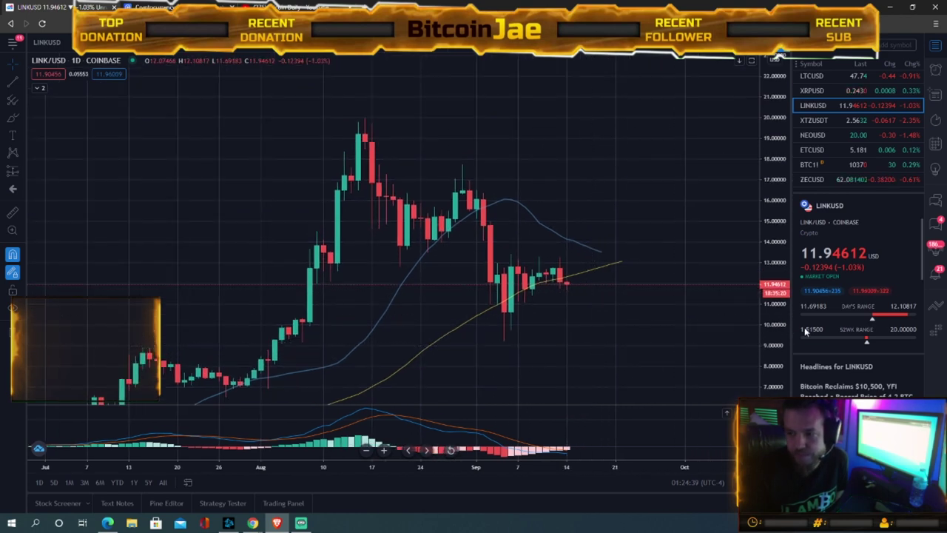
Open the daily XTZUSDT chart and compress its price and time scales to show mid-May to September 2020.
{"action": "left_click", "coordinate": [806, 121]}
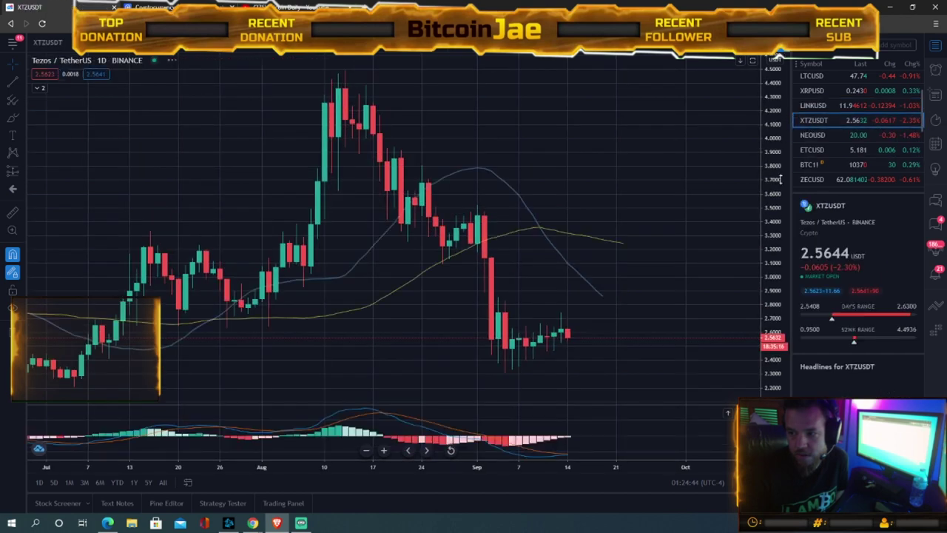
{"action": "left_click_drag", "start_coordinate": [637, 205], "coordinate": [708, 179]}
{"action": "left_click_drag", "start_coordinate": [772, 171], "coordinate": [770, 227]}
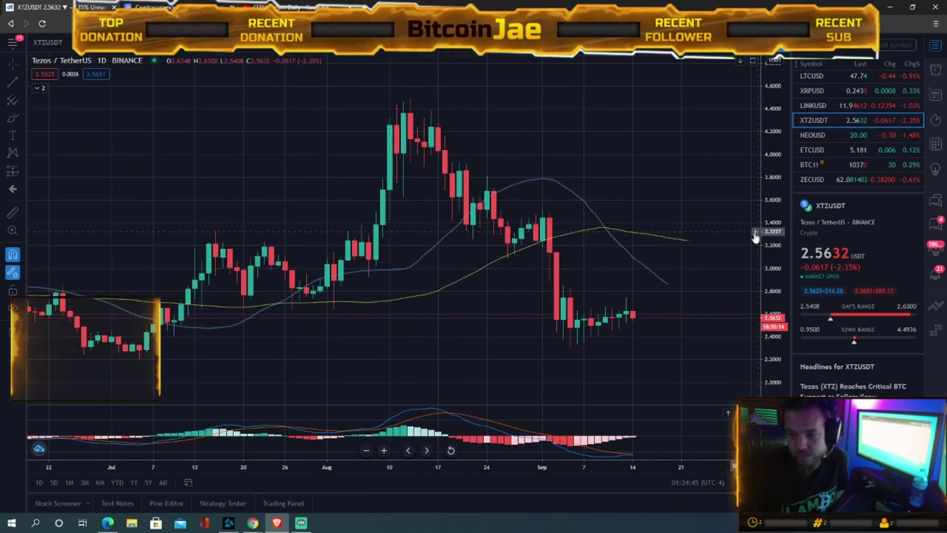
{"action": "left_click_drag", "start_coordinate": [430, 469], "coordinate": [543, 469]}
{"action": "left_click_drag", "start_coordinate": [556, 349], "coordinate": [556, 309]}
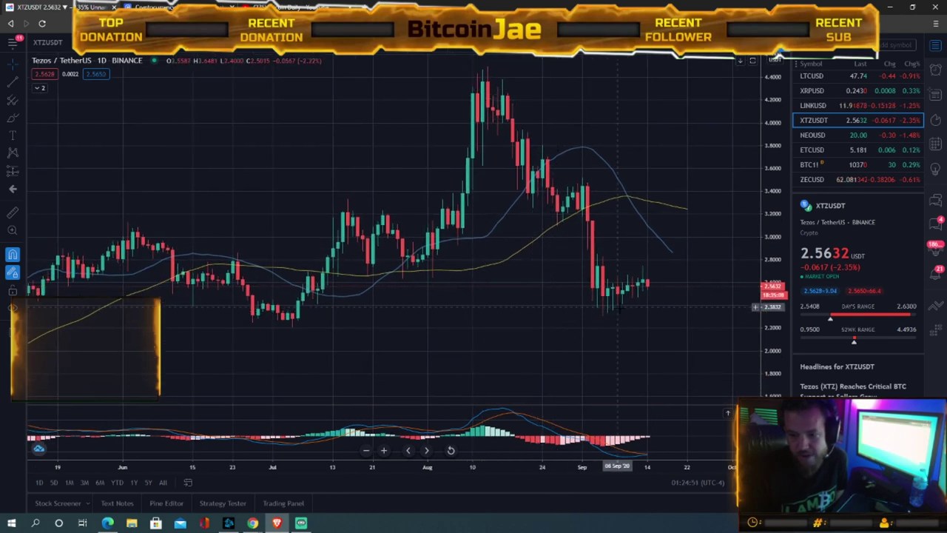
Compare the XTZUSDT lows of May and early July 2020 with the September lows.
{"action": "left_click_drag", "start_coordinate": [547, 320], "coordinate": [603, 294]}
{"action": "left_click_drag", "start_coordinate": [431, 308], "coordinate": [613, 293]}
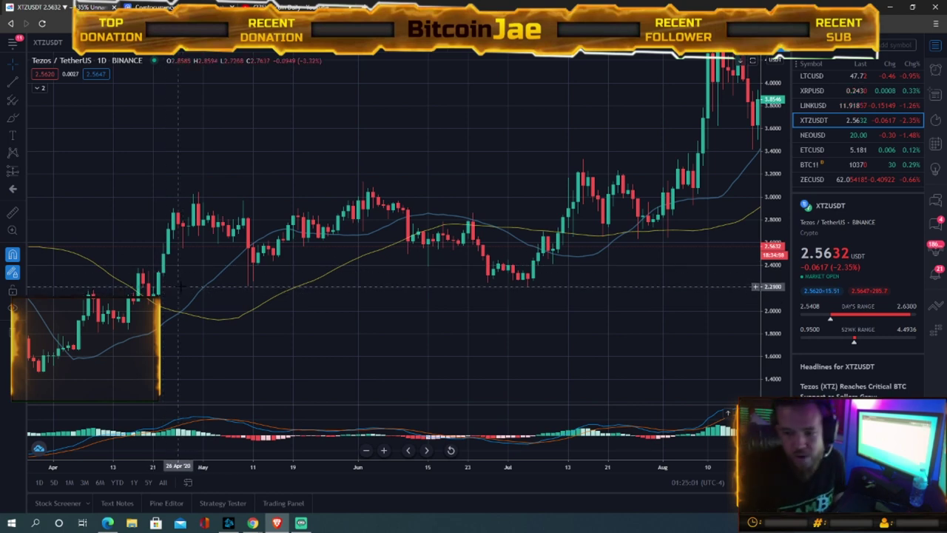
{"action": "left_click_drag", "start_coordinate": [321, 301], "coordinate": [42, 295]}
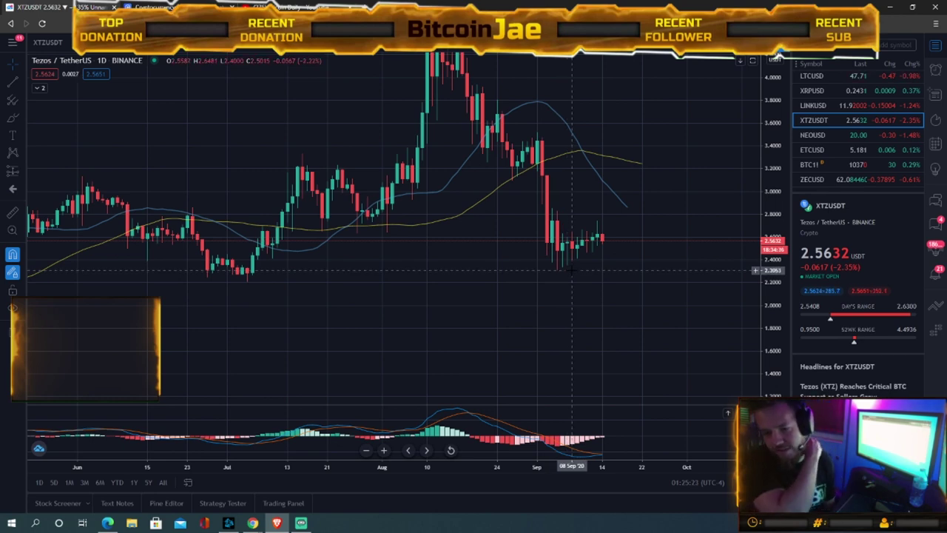
{"action": "left_click_drag", "start_coordinate": [362, 269], "coordinate": [509, 269]}
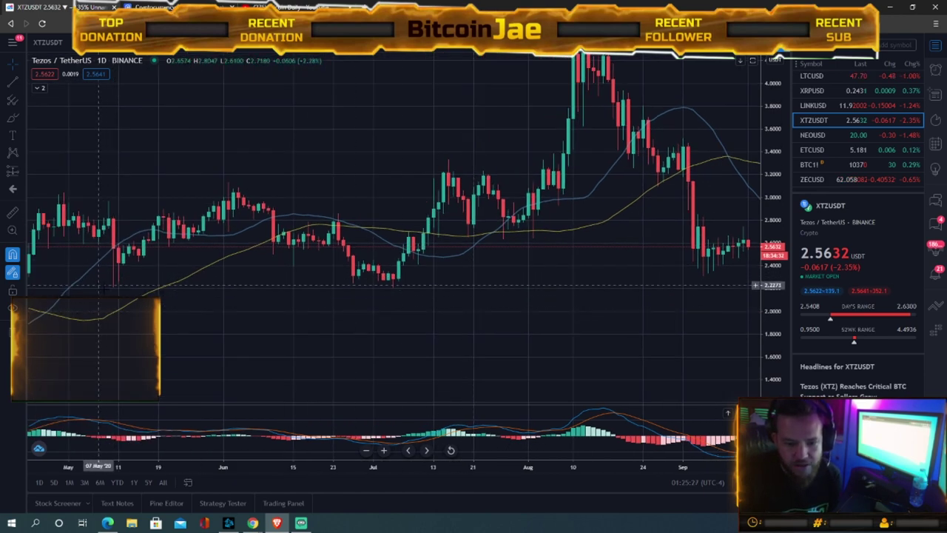
{"action": "left_click_drag", "start_coordinate": [98, 284], "coordinate": [224, 289]}
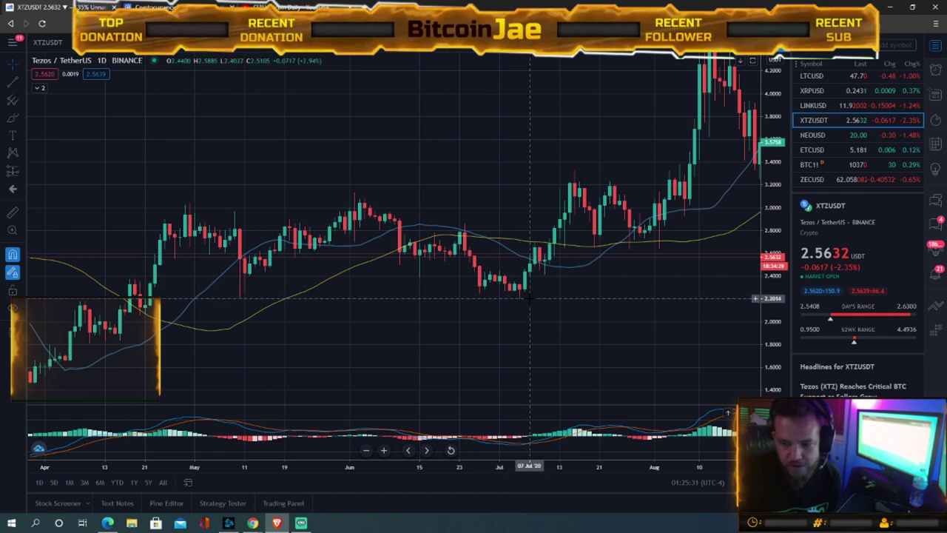
{"action": "left_click_drag", "start_coordinate": [594, 288], "coordinate": [281, 332]}
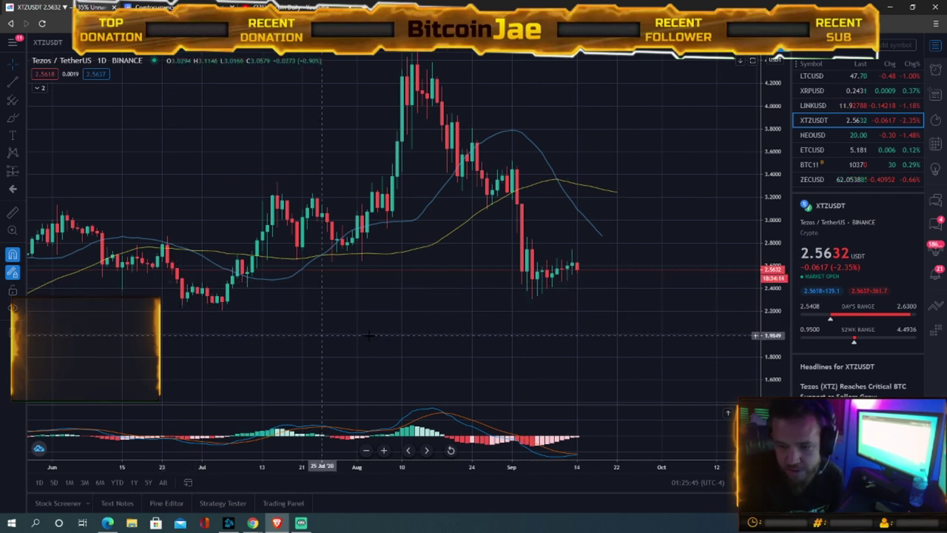
Examine the mid-September XTZUSDT candles below the crossing moving averages, adjusting the price scale.
{"action": "left_click_drag", "start_coordinate": [630, 278], "coordinate": [559, 319]}
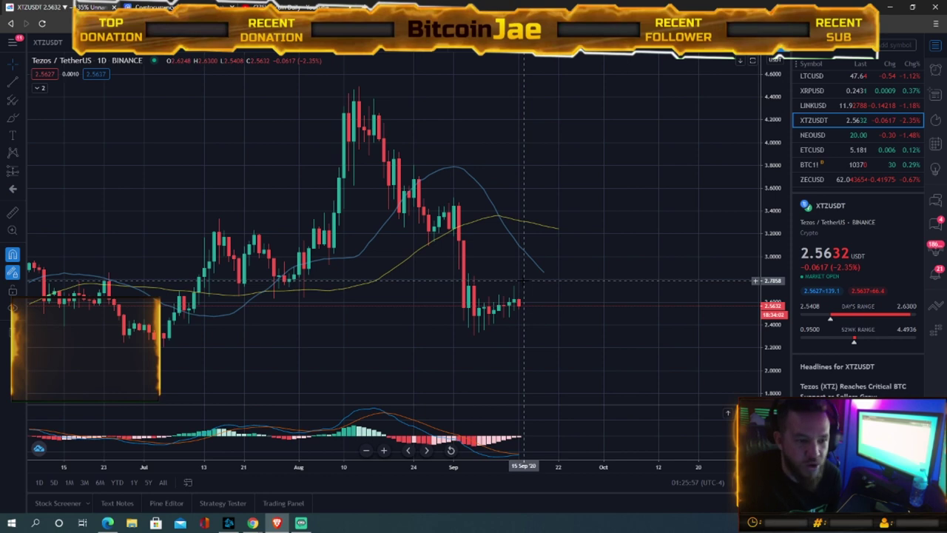
{"action": "left_click_drag", "start_coordinate": [564, 338], "coordinate": [578, 316]}
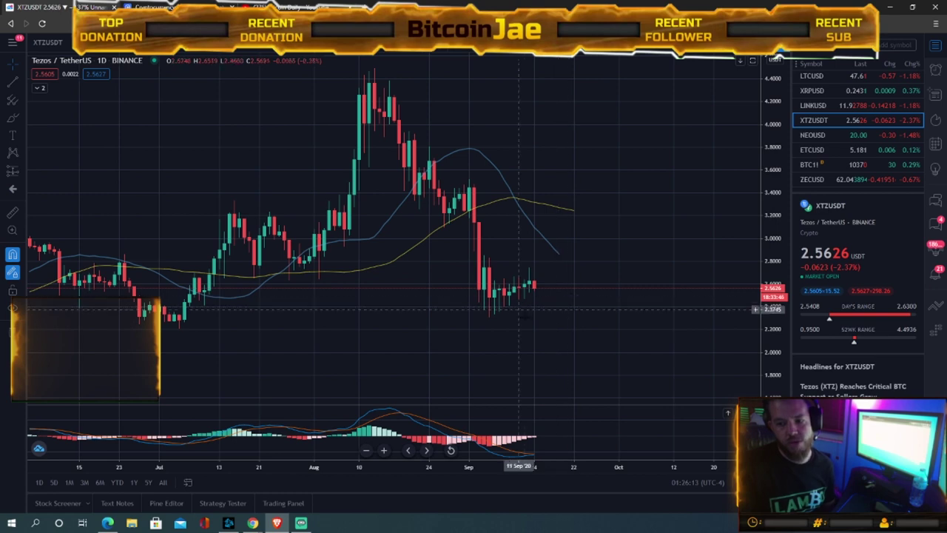
{"action": "left_click_drag", "start_coordinate": [554, 314], "coordinate": [590, 318]}
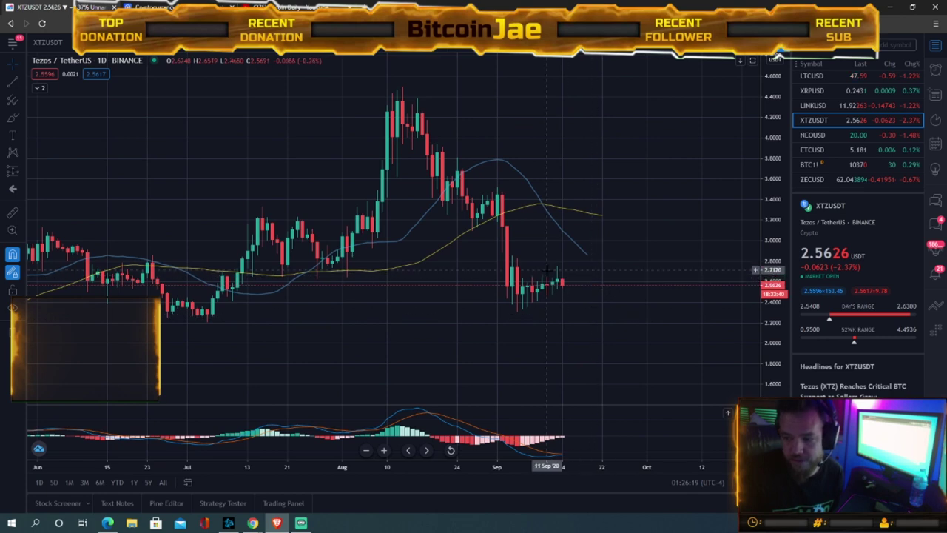
{"action": "left_click_drag", "start_coordinate": [590, 326], "coordinate": [631, 325]}
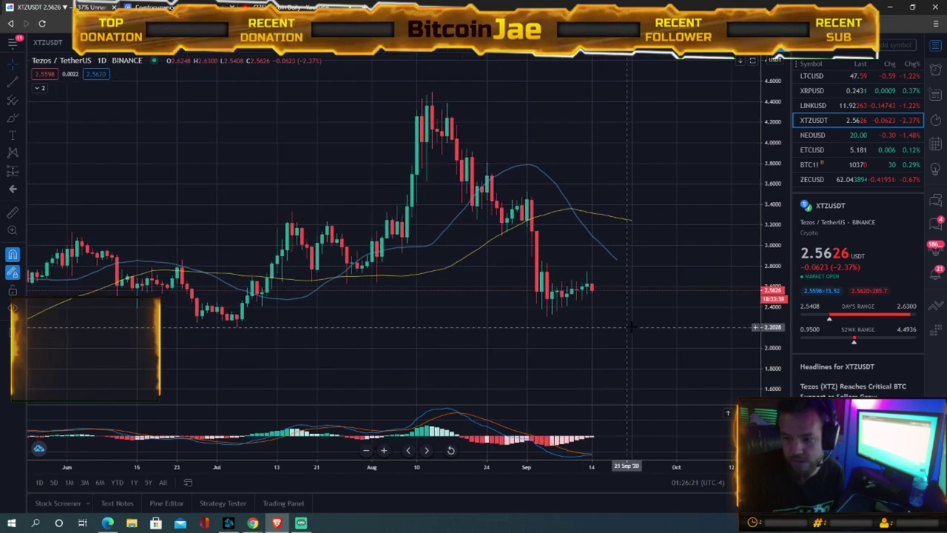
{"action": "left_click_drag", "start_coordinate": [773, 280], "coordinate": [757, 263]}
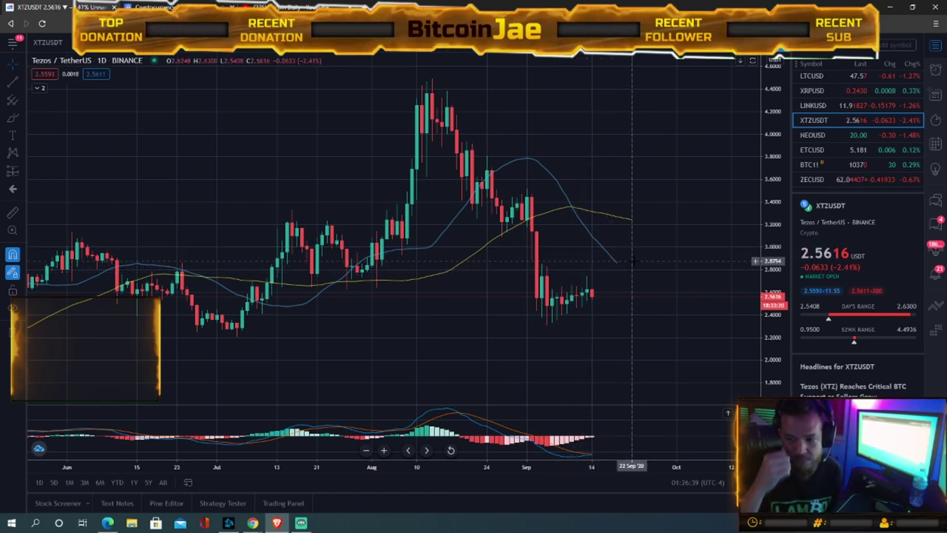
Open the daily NEOUSD chart and fit the candles from May to mid-September 2020 in view.
{"action": "left_click", "coordinate": [813, 136]}
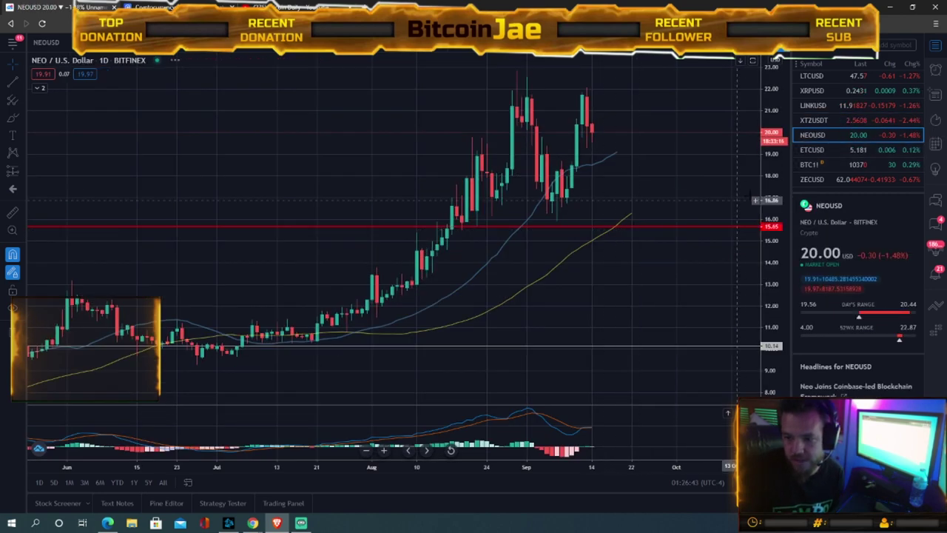
{"action": "left_click_drag", "start_coordinate": [658, 296], "coordinate": [695, 301]}
{"action": "scroll", "coordinate": [583, 363], "scroll_direction": "up", "scroll_amount": 5}
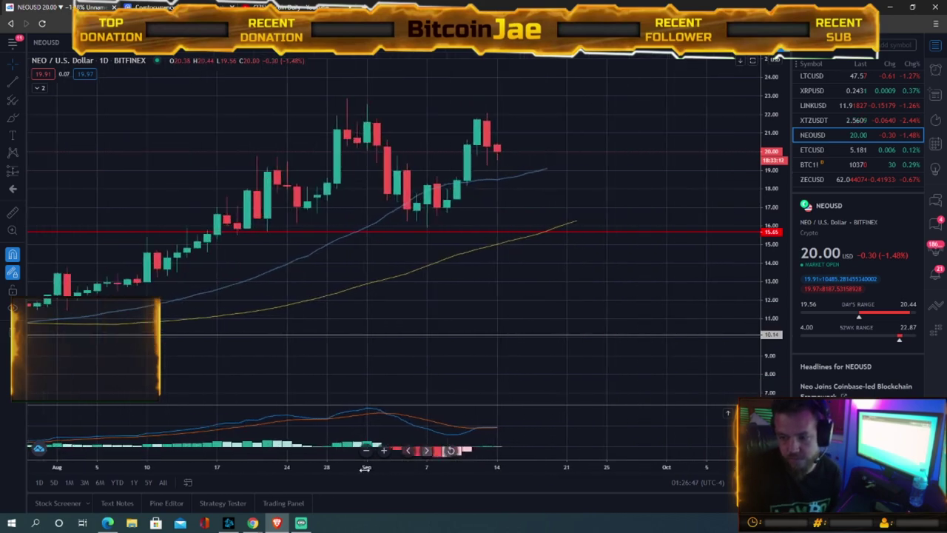
{"action": "scroll", "coordinate": [592, 380], "scroll_direction": "down", "scroll_amount": 5}
{"action": "left_click_drag", "start_coordinate": [668, 364], "coordinate": [541, 368]}
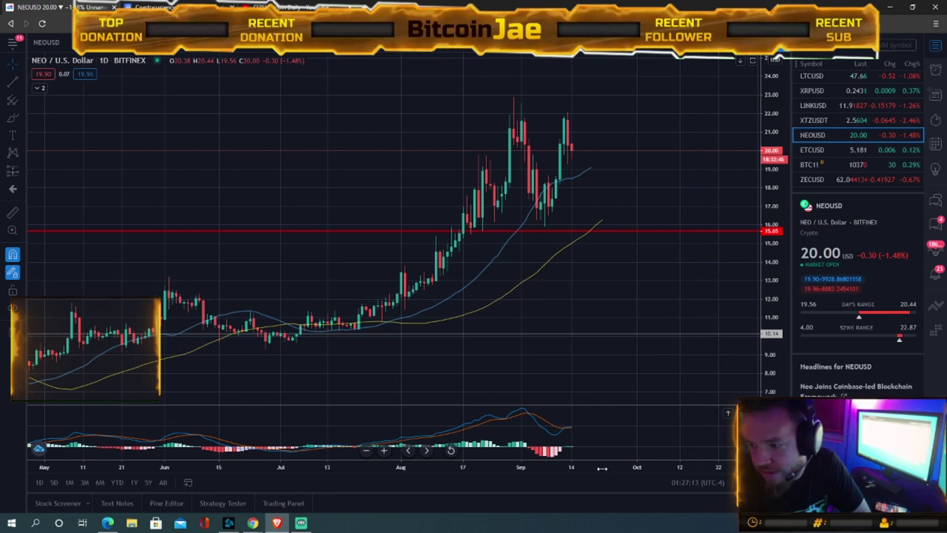
Examine the August to mid-September 2020 NEOUSD candles above the 15.65 price line, adjusting the time and price scales.
{"action": "left_click_drag", "start_coordinate": [602, 469], "coordinate": [507, 477]}
{"action": "left_click_drag", "start_coordinate": [535, 394], "coordinate": [633, 441]}
{"action": "left_click_drag", "start_coordinate": [595, 347], "coordinate": [597, 380]}
{"action": "left_click_drag", "start_coordinate": [770, 334], "coordinate": [770, 294]}
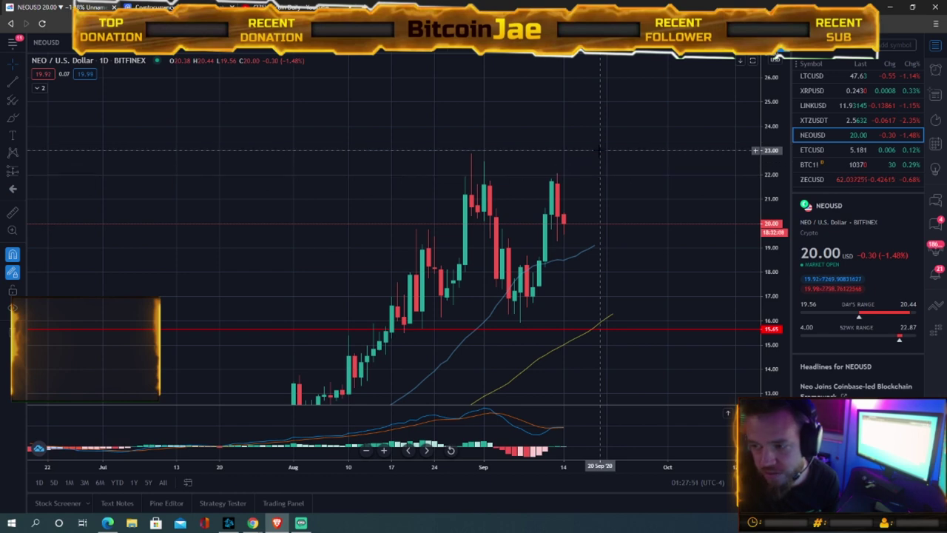
{"action": "left_click_drag", "start_coordinate": [340, 258], "coordinate": [337, 157]}
{"action": "left_click_drag", "start_coordinate": [313, 467], "coordinate": [170, 423]}
{"action": "scroll", "coordinate": [172, 392], "scroll_direction": "up", "scroll_amount": 2}
{"action": "left_click_drag", "start_coordinate": [463, 314], "coordinate": [527, 404]}
{"action": "left_click_drag", "start_coordinate": [769, 309], "coordinate": [769, 281]}
{"action": "left_click_drag", "start_coordinate": [654, 287], "coordinate": [632, 295]}
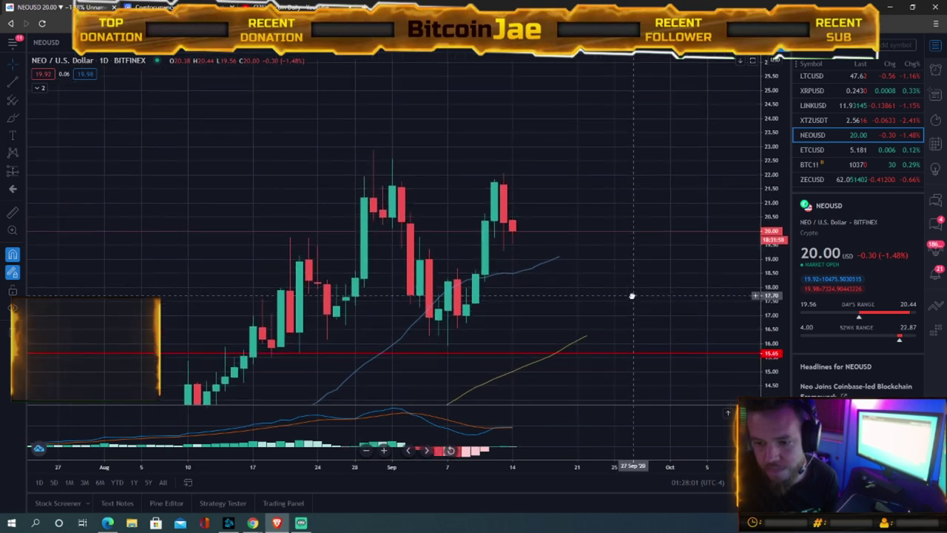
Compare the late-August and mid-September NEOUSD highs, keeping both moving averages and the 15.65 line in view.
{"action": "left_click_drag", "start_coordinate": [579, 284], "coordinate": [623, 204]}
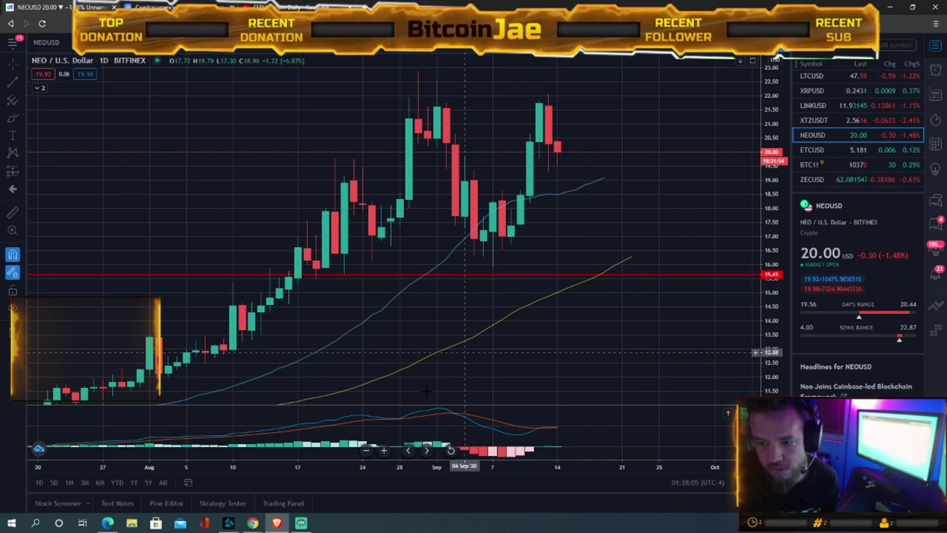
{"action": "left_click_drag", "start_coordinate": [334, 467], "coordinate": [470, 466]}
{"action": "left_click_drag", "start_coordinate": [624, 356], "coordinate": [574, 400]}
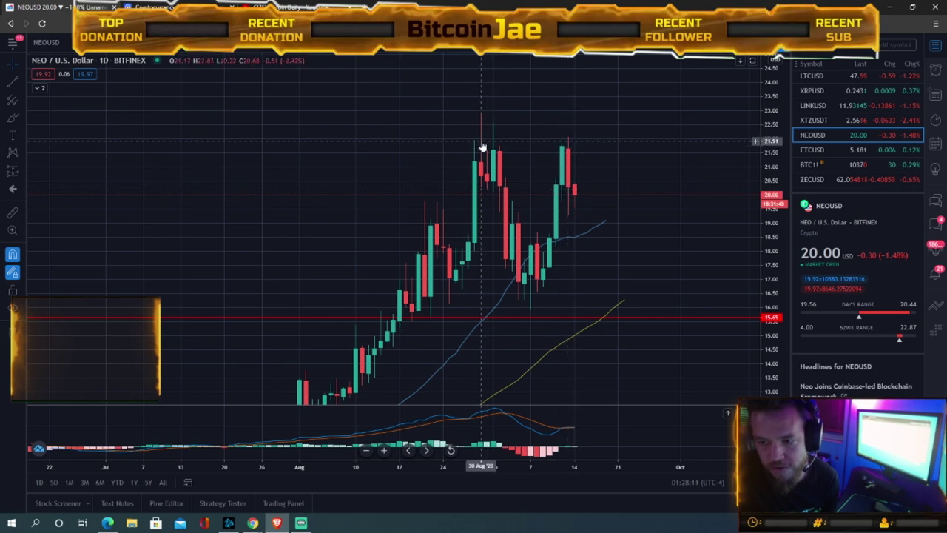
{"action": "left_click_drag", "start_coordinate": [649, 261], "coordinate": [673, 204]}
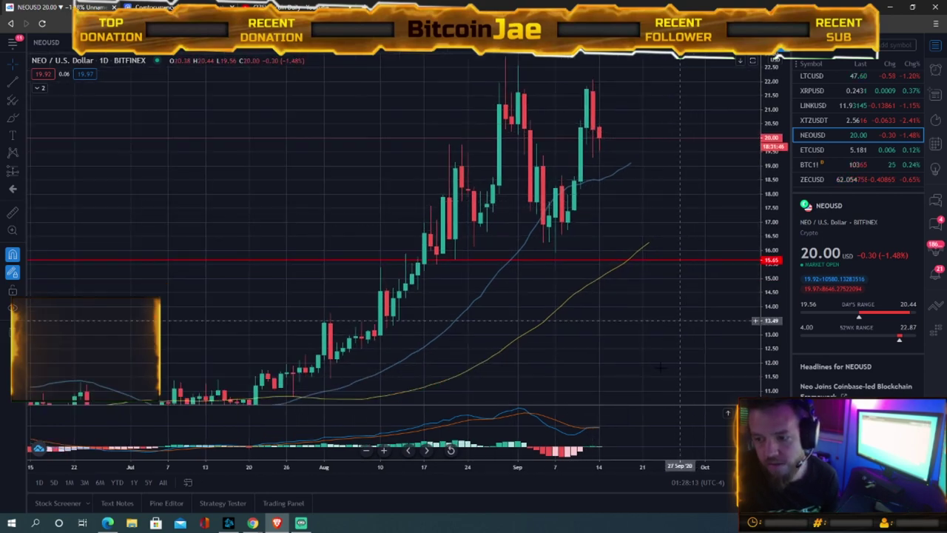
{"action": "scroll", "coordinate": [584, 369], "scroll_direction": "up", "scroll_amount": 3}
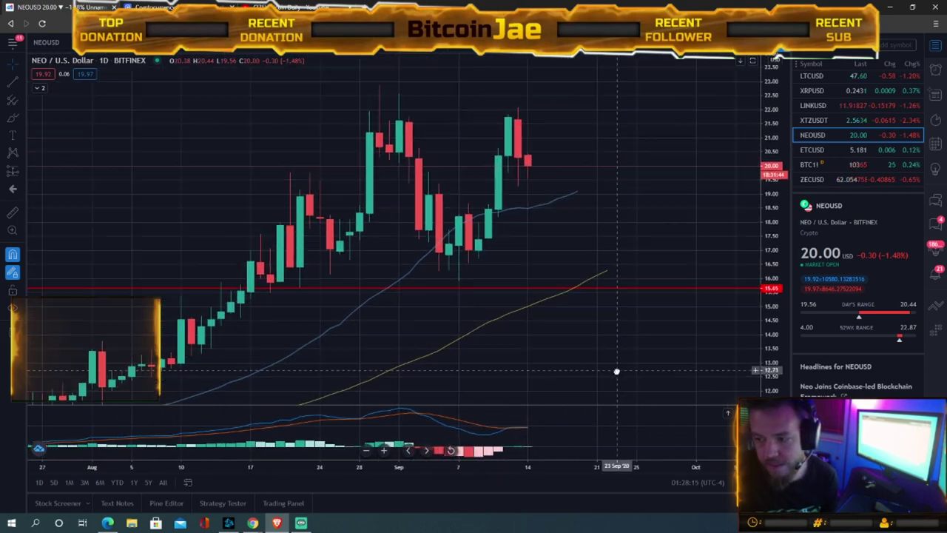
{"action": "left_click_drag", "start_coordinate": [616, 370], "coordinate": [624, 387]}
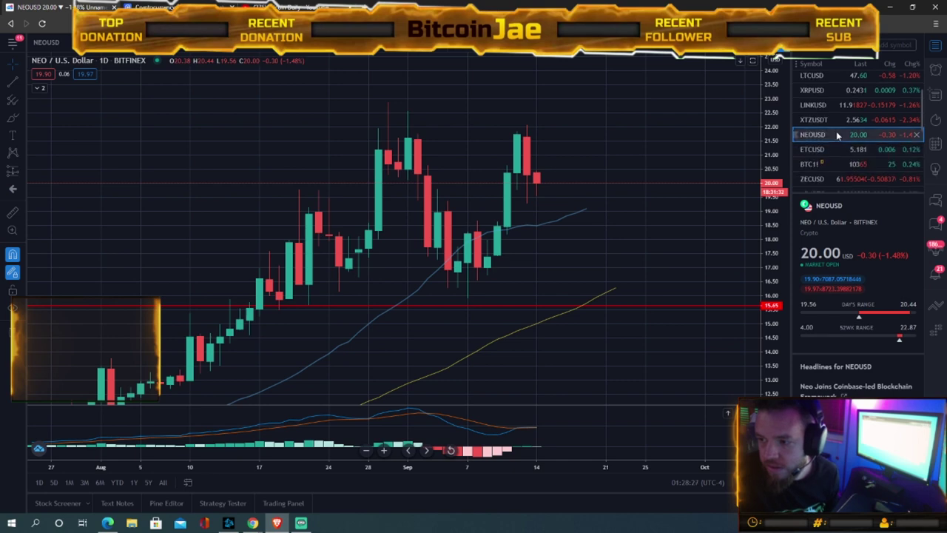
Open the daily BTC1! Bitcoin CME Futures chart and stretch its price scale around the July to mid-September 2020 candles.
{"action": "scroll", "coordinate": [825, 137], "scroll_direction": "down", "scroll_amount": 1}
{"action": "left_click", "coordinate": [812, 115]}
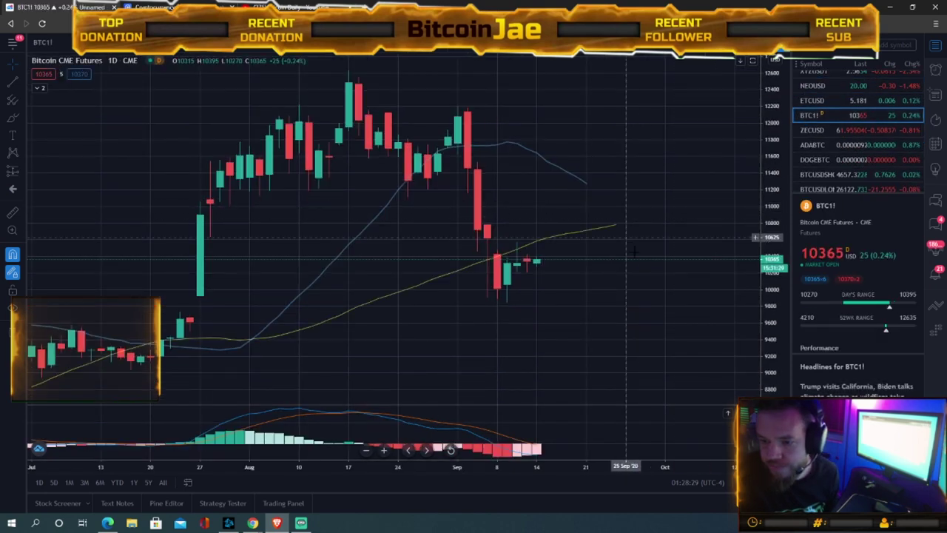
{"action": "left_click_drag", "start_coordinate": [771, 188], "coordinate": [771, 169]}
{"action": "mouse_move", "coordinate": [697, 204]}
{"action": "left_mouse_down"}
{"action": "mouse_move", "coordinate": [711, 150]}
{"action": "mouse_move", "coordinate": [710, 205]}
{"action": "mouse_move", "coordinate": [693, 211]}
{"action": "left_mouse_up"}
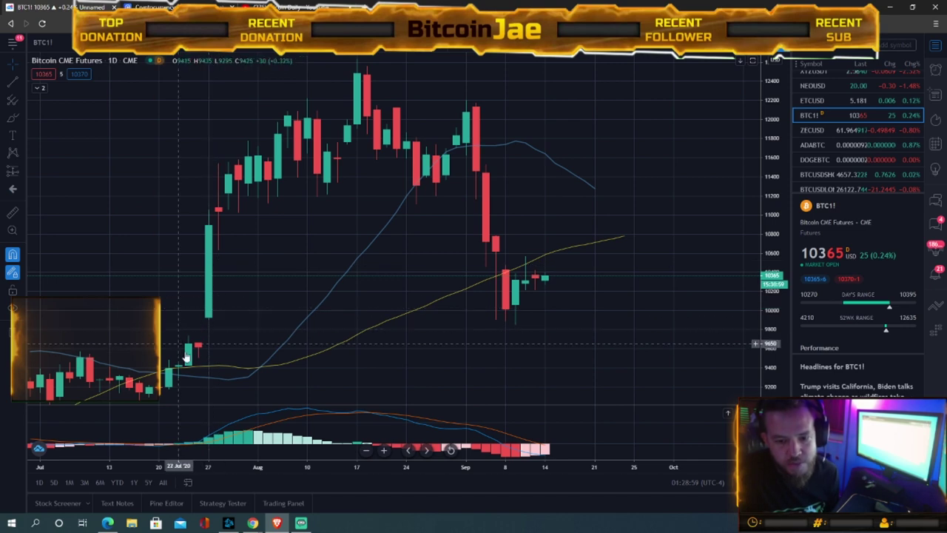
Examine the late-July price gap and the September drop on the BTC1! chart, compressing the price scale.
{"action": "left_click_drag", "start_coordinate": [260, 325], "coordinate": [326, 325]}
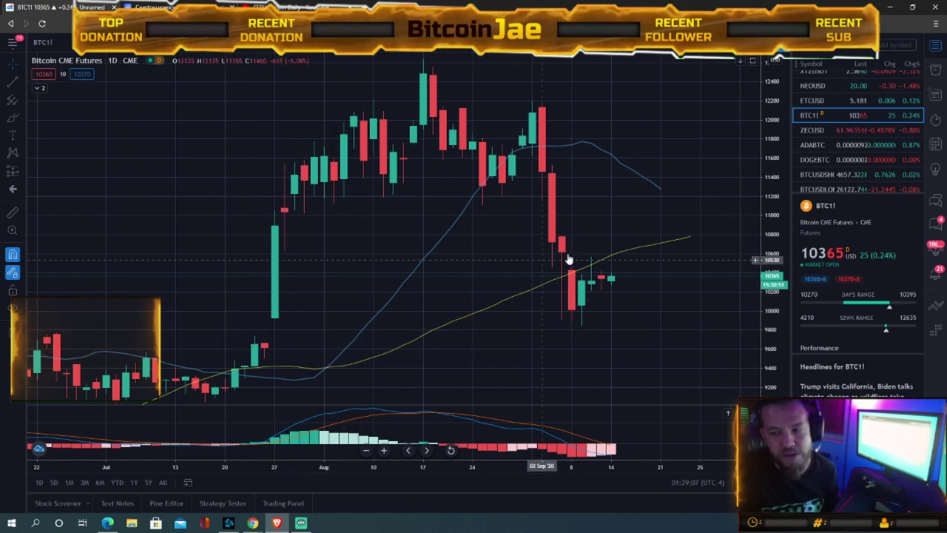
{"action": "mouse_move", "coordinate": [766, 302]}
{"action": "left_mouse_down"}
{"action": "mouse_move", "coordinate": [771, 272]}
{"action": "mouse_move", "coordinate": [769, 319]}
{"action": "left_mouse_up"}
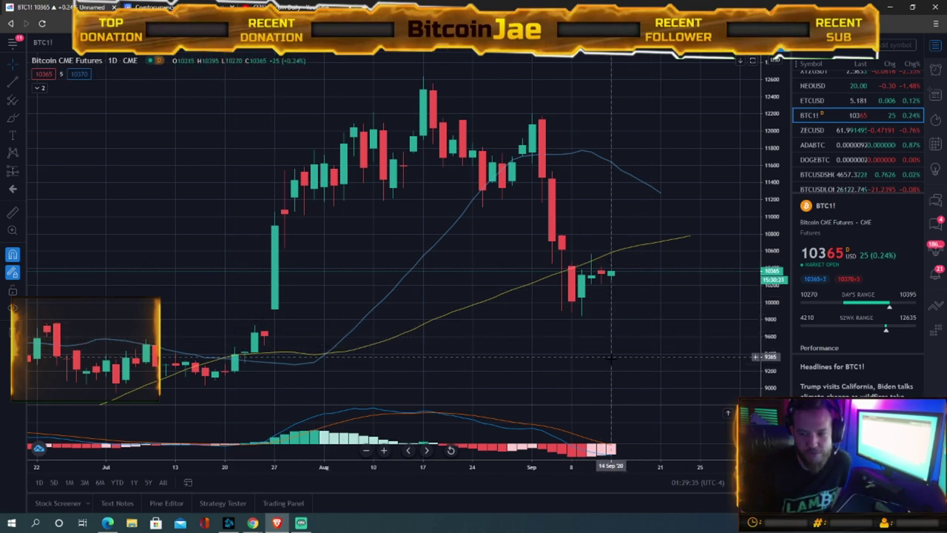
{"action": "left_click_drag", "start_coordinate": [770, 209], "coordinate": [772, 277]}
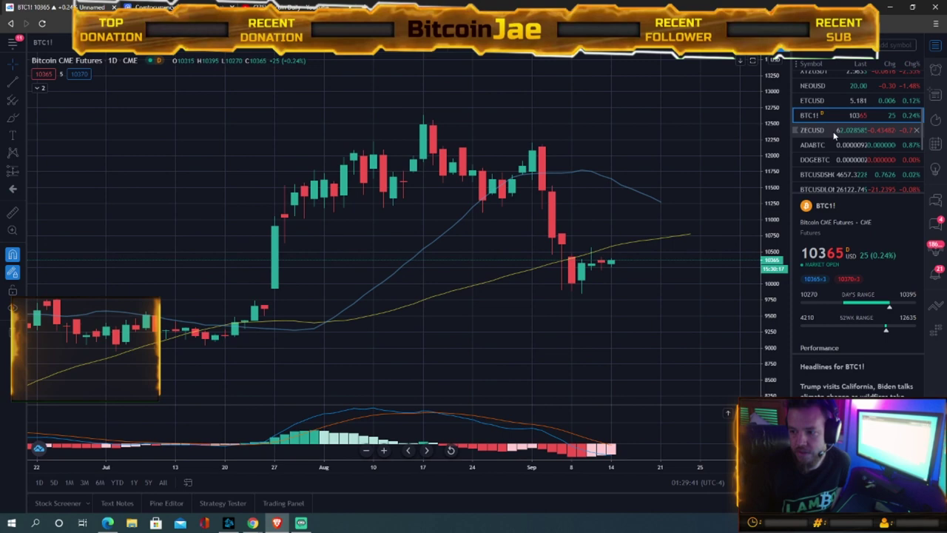
{"action": "scroll", "coordinate": [833, 135], "scroll_direction": "down", "scroll_amount": 3}
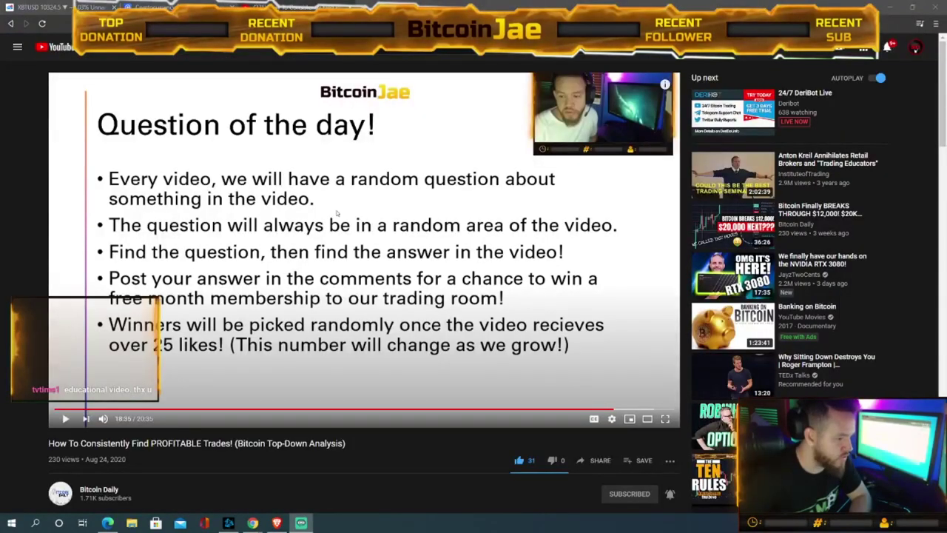